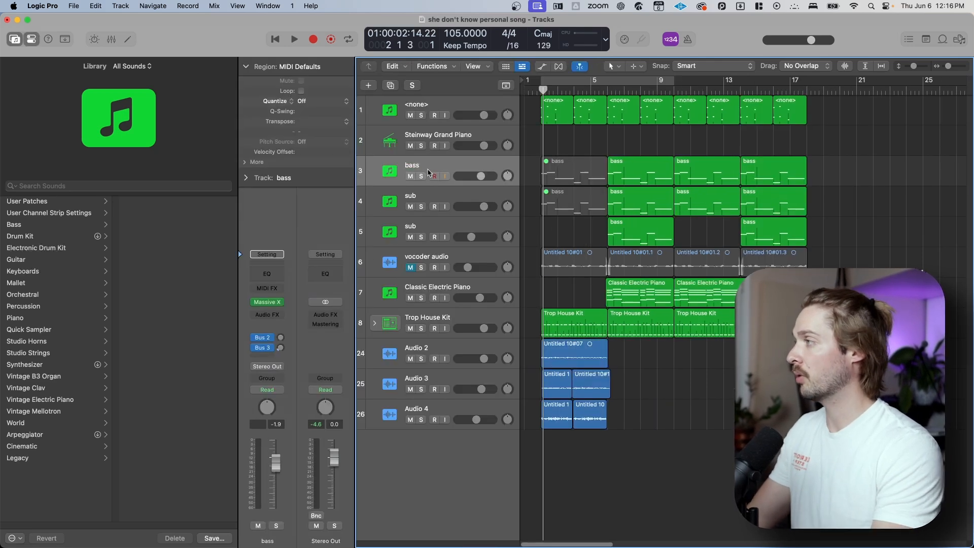
# Select the bass track and view its audio effect slots in both its own channel strip and the mixer.
pyautogui.click(448, 167)
pyautogui.click(464, 131)
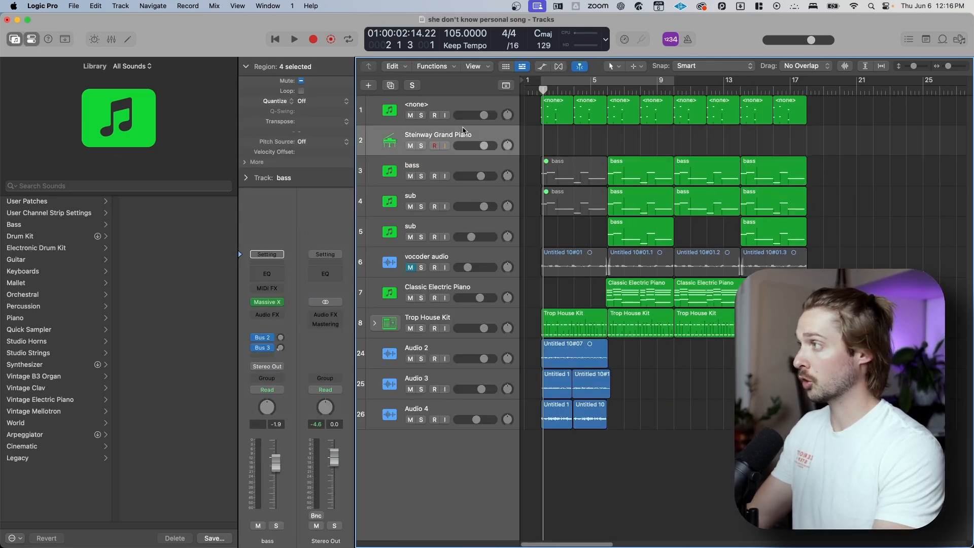
pyautogui.click(448, 173)
pyautogui.click(272, 315)
pyautogui.press('Escape')
pyautogui.press('x')
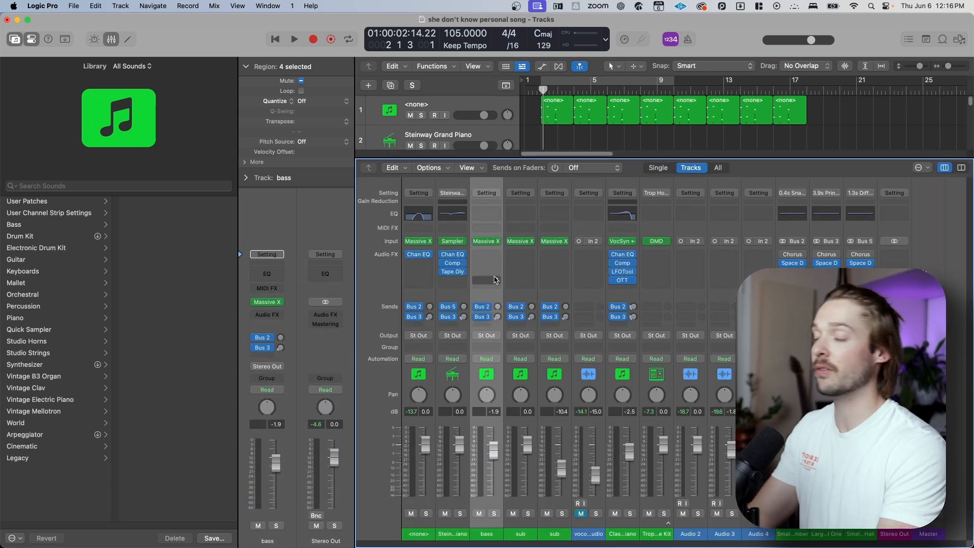
pyautogui.press('x')
# Browse the available audio effect categories for the bass track, including the Audio Units and Logic groups.
pyautogui.click(267, 314)
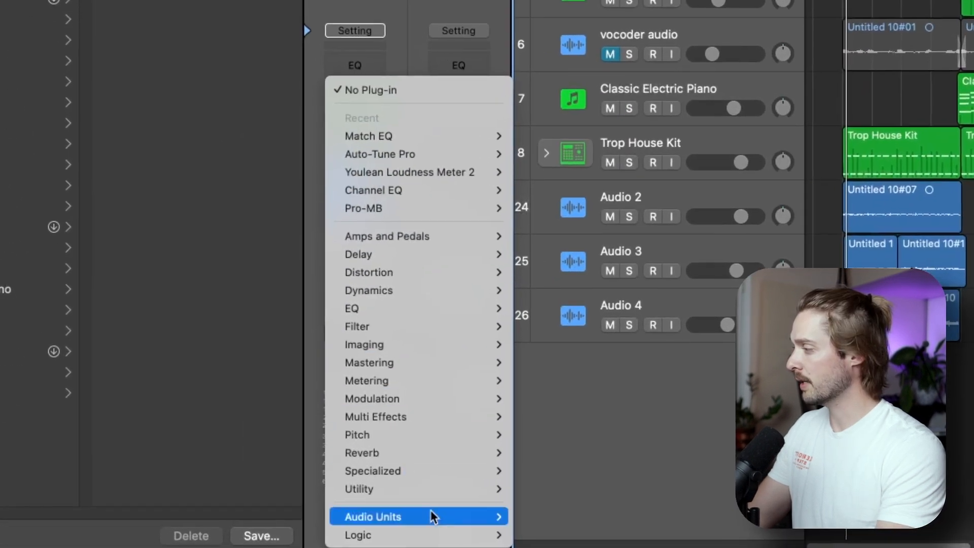
pyautogui.moveTo(323, 539)
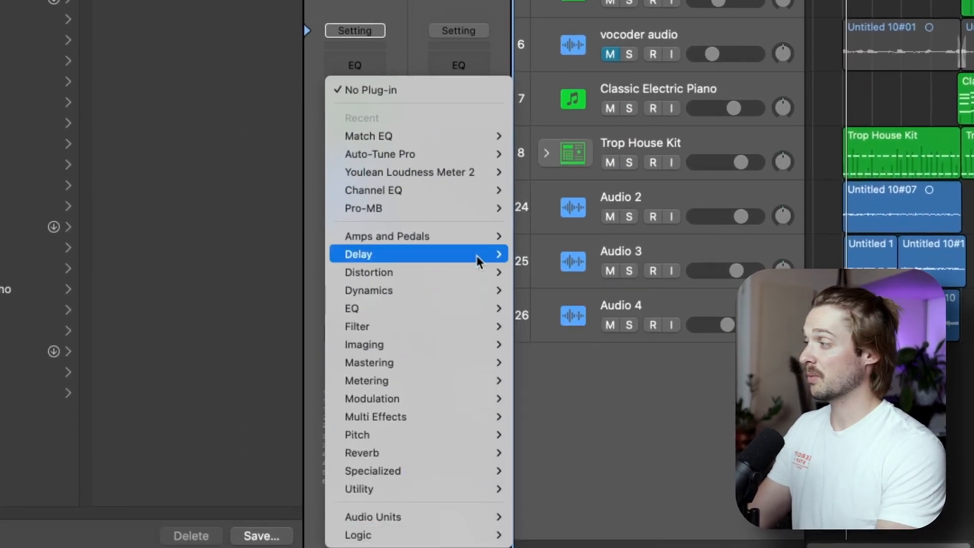
pyautogui.moveTo(456, 304)
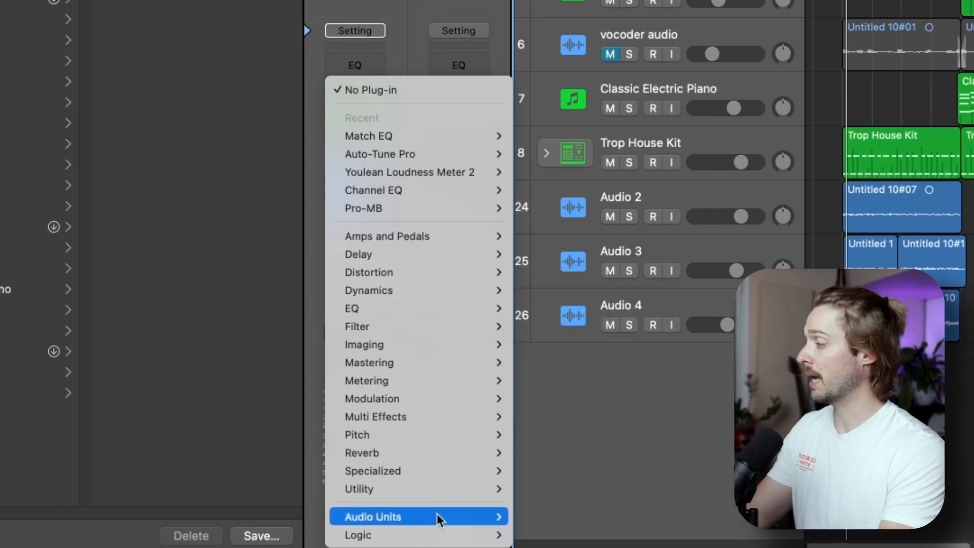
pyautogui.moveTo(438, 541)
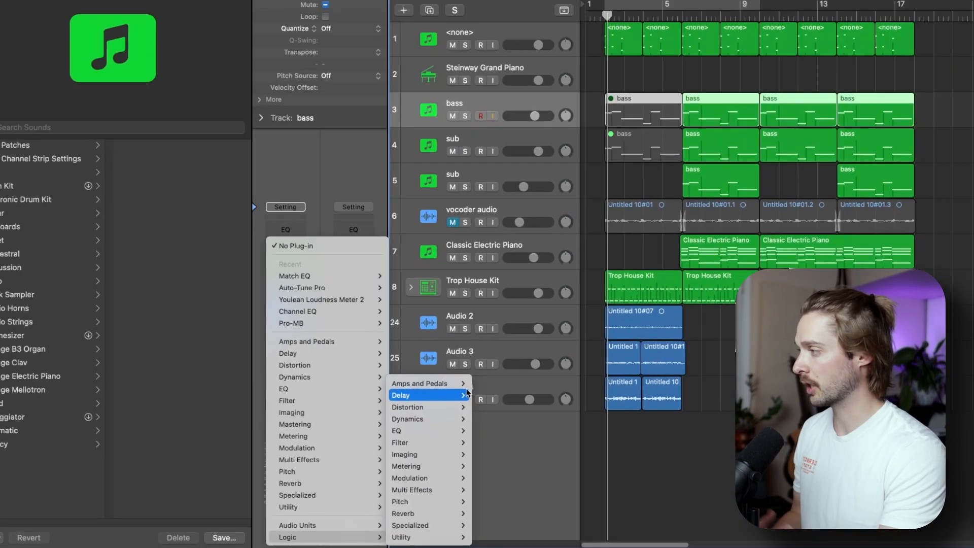
# Insert the stereo Amp Designer from Logic's Amps and Pedals group on the gtr 1 track.
pyautogui.moveTo(598, 304)
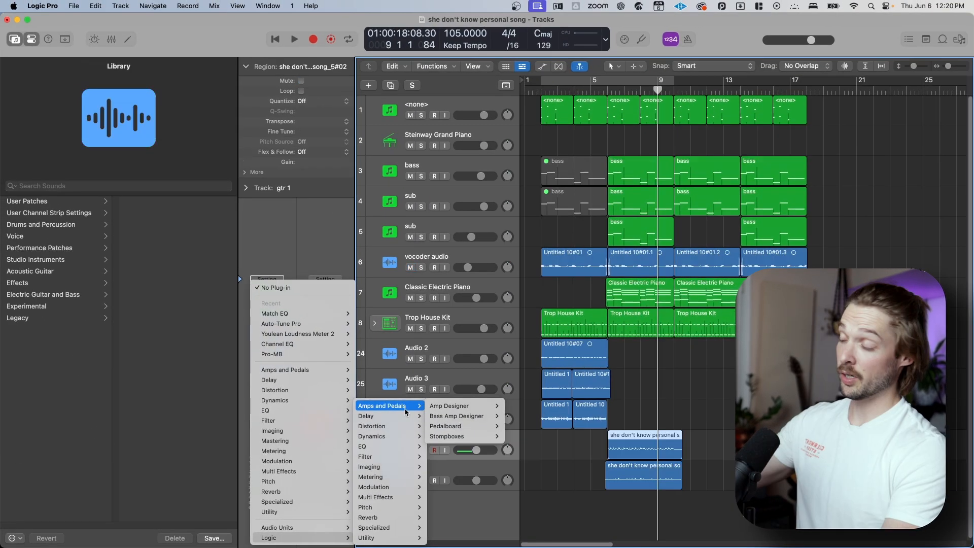
pyautogui.moveTo(442, 411)
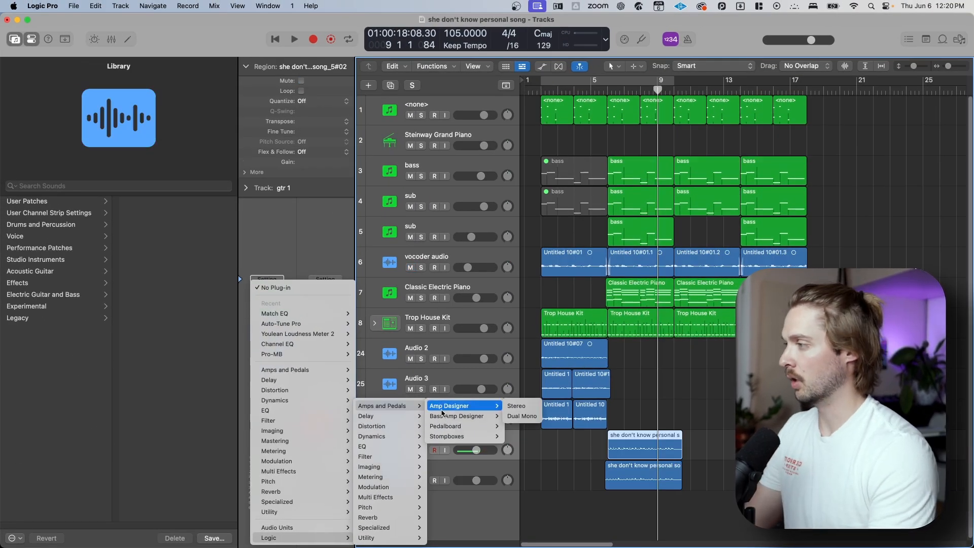
pyautogui.click(515, 406)
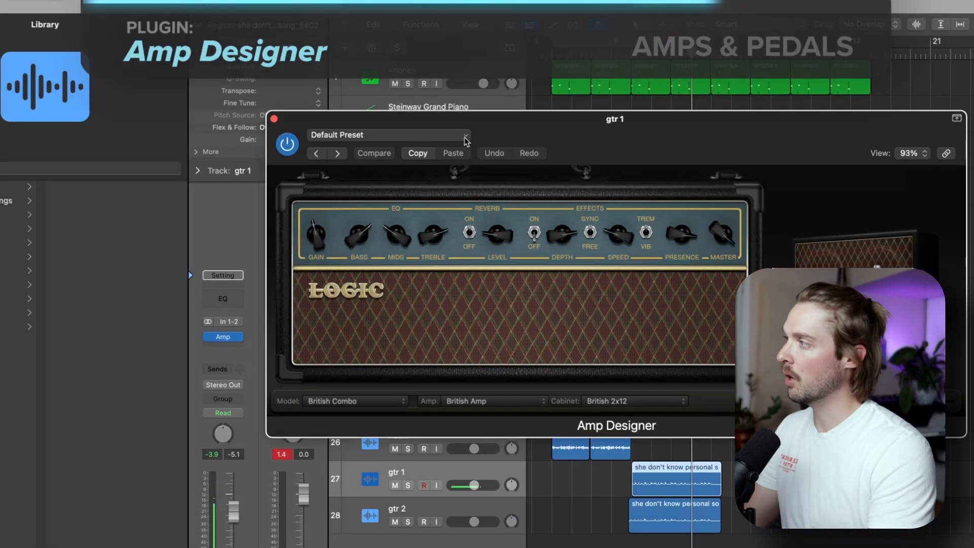
# Look through Amp Designer's Clean, Crunch and Distorted presets and load the Creamsicle Clean preset on gtr 1.
pyautogui.click(465, 136)
pyautogui.moveTo(456, 382)
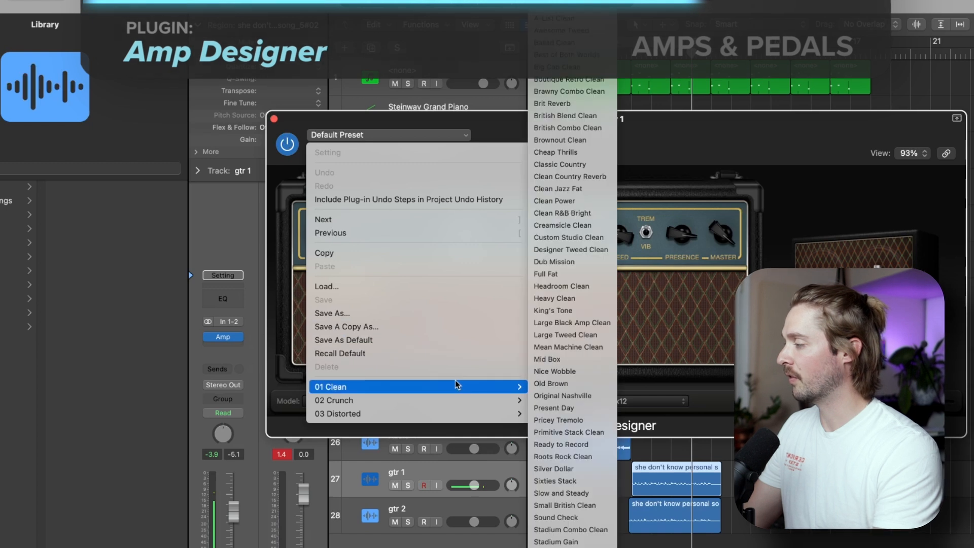
pyautogui.moveTo(462, 403)
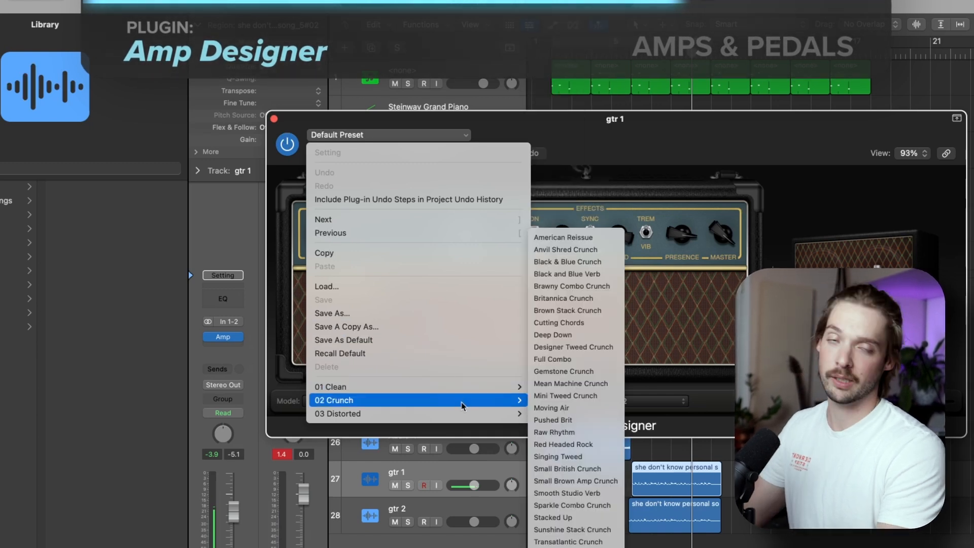
pyautogui.moveTo(489, 416)
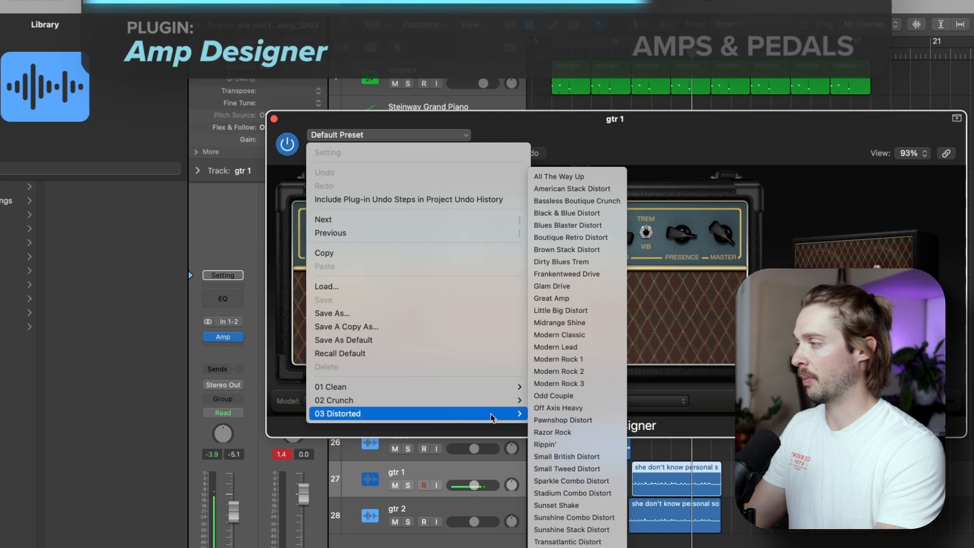
pyautogui.moveTo(490, 392)
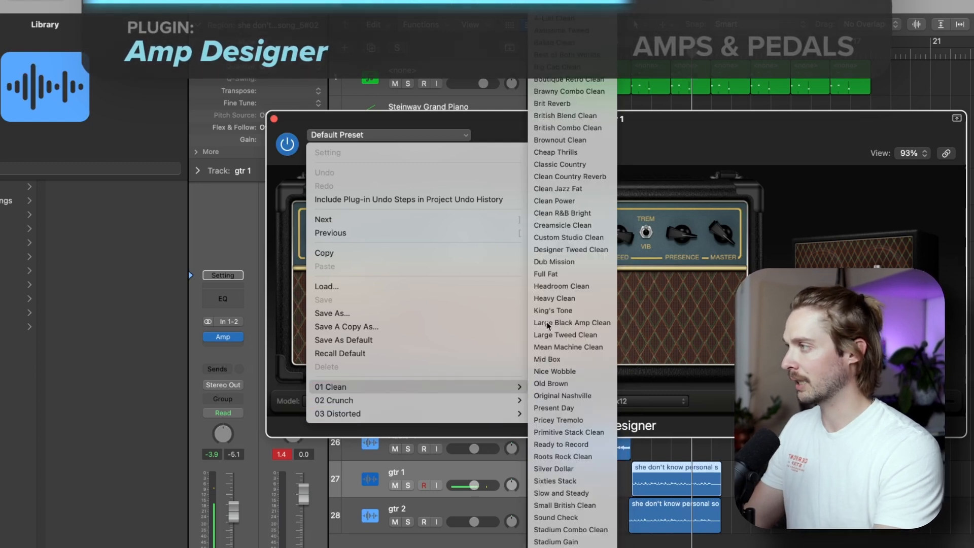
pyautogui.click(563, 225)
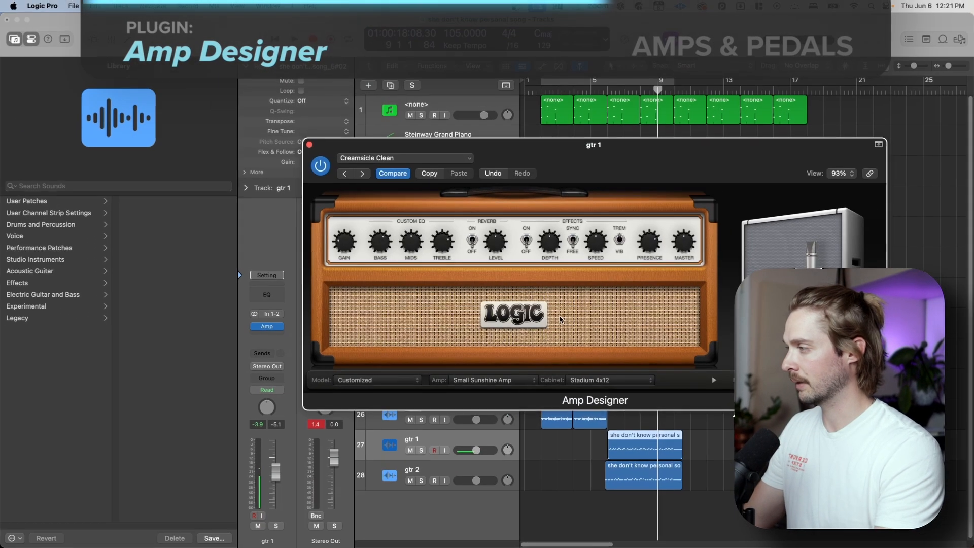
# Solo the gtr 1 track and set a cycle range from bar 6 to bar 10 over its guitar region.
pyautogui.moveTo(537, 126); pyautogui.dragTo(752, 516)
pyautogui.press('s')
pyautogui.click(608, 90)
pyautogui.moveTo(608, 83)
pyautogui.mouseDown()
pyautogui.moveTo(690, 87)
pyautogui.moveTo(679, 87)
pyautogui.mouseUp()
pyautogui.moveTo(690, 486); pyautogui.dragTo(484, 124)
# Reset the gtr 1 and gtr 2 volume faders to 0 dB while auditioning the amped guitar loop.
pyautogui.keyDown('alt'); pyautogui.click(476, 450); pyautogui.keyUp('alt')
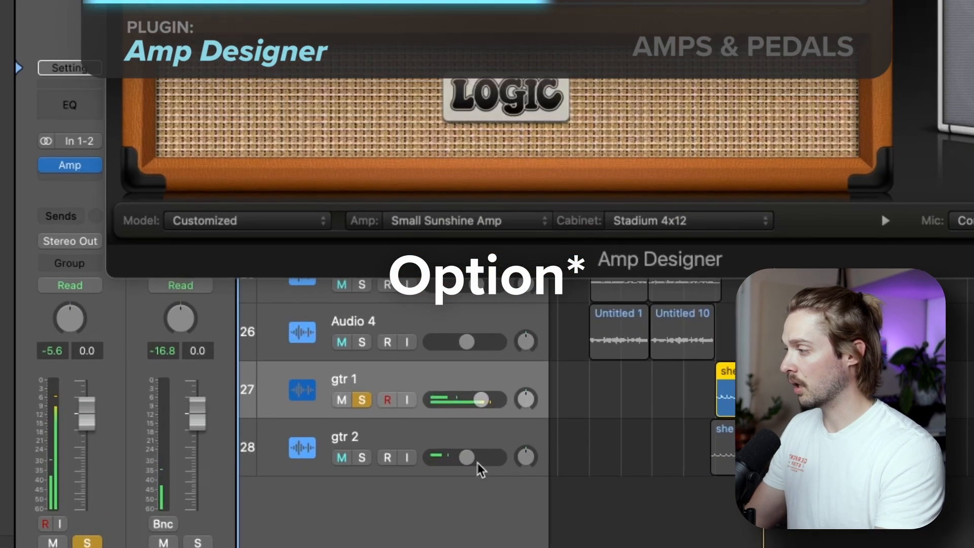
pyautogui.keyDown('alt'); pyautogui.click(483, 480); pyautogui.keyUp('alt')
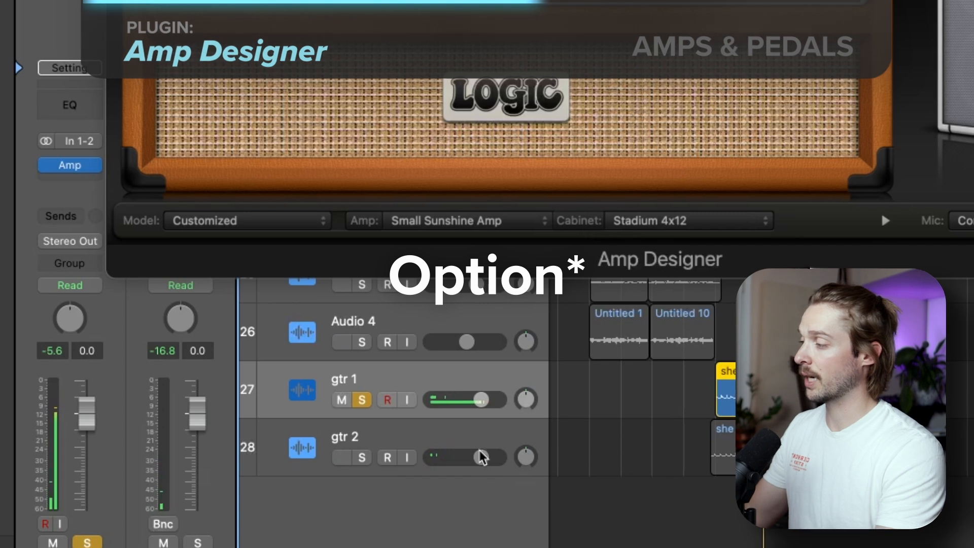
pyautogui.press('space')
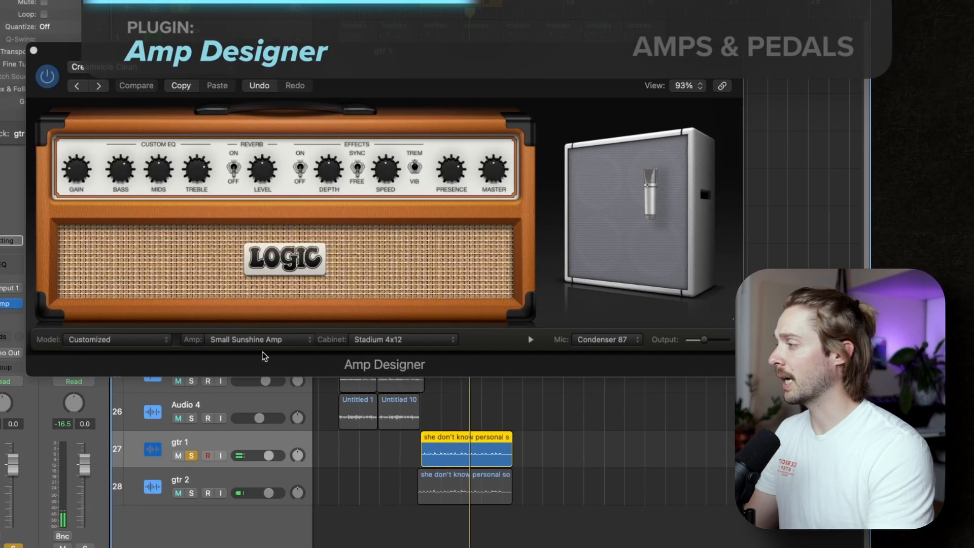
# Try the Blues Blaster Amp with the Modern American 4x12 cabinet in Amp Designer.
pyautogui.click(476, 356)
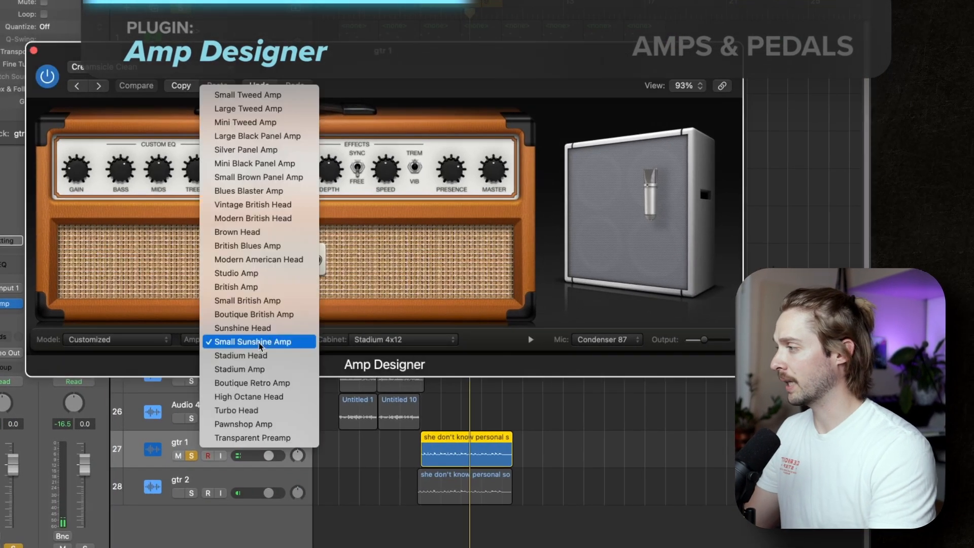
pyautogui.click(250, 190)
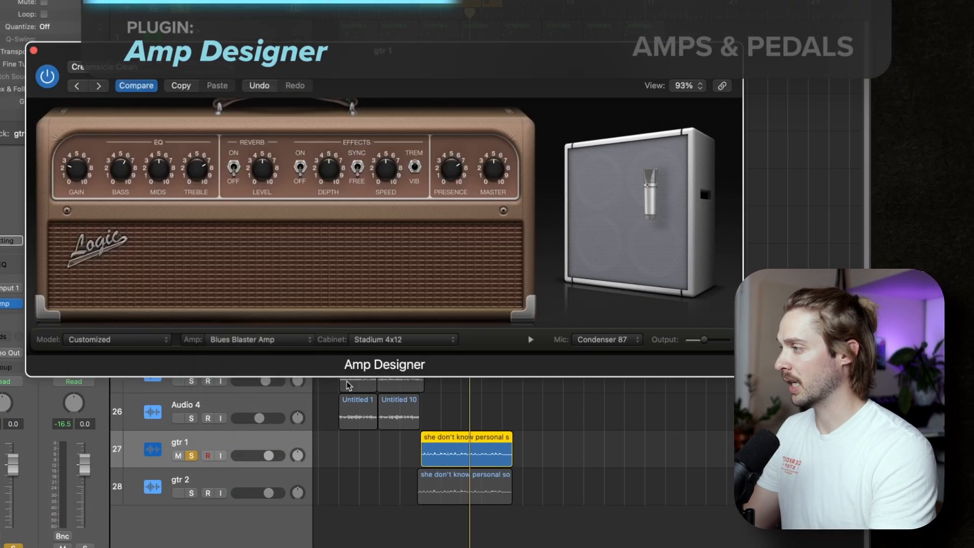
pyautogui.click(381, 343)
pyautogui.click(391, 246)
# Try the Condenser 414 microphone and reposition it in front of the speaker cabinet.
pyautogui.click(602, 340)
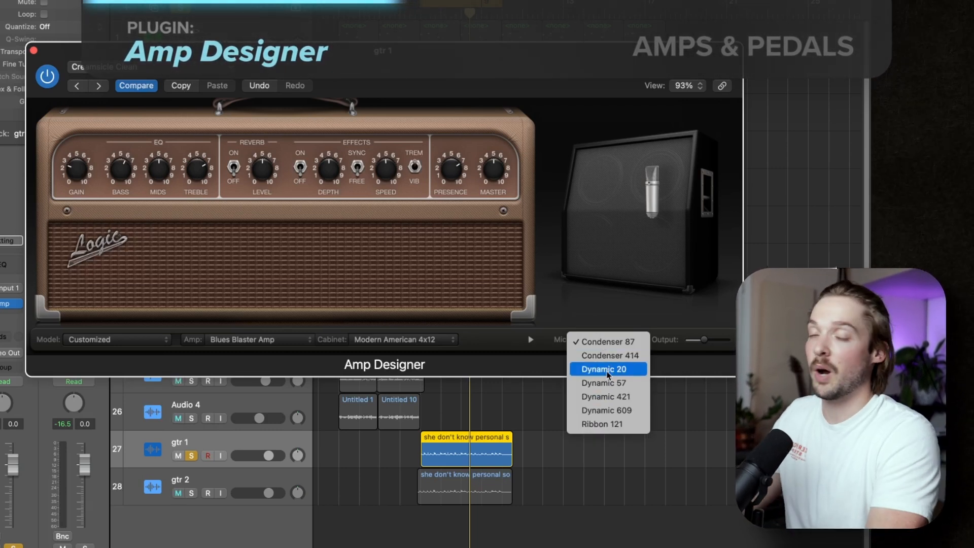
pyautogui.click(609, 355)
pyautogui.moveTo(595, 289)
pyautogui.moveTo(594, 289)
pyautogui.mouseDown()
pyautogui.moveTo(638, 291)
pyautogui.moveTo(556, 280)
pyautogui.mouseUp()
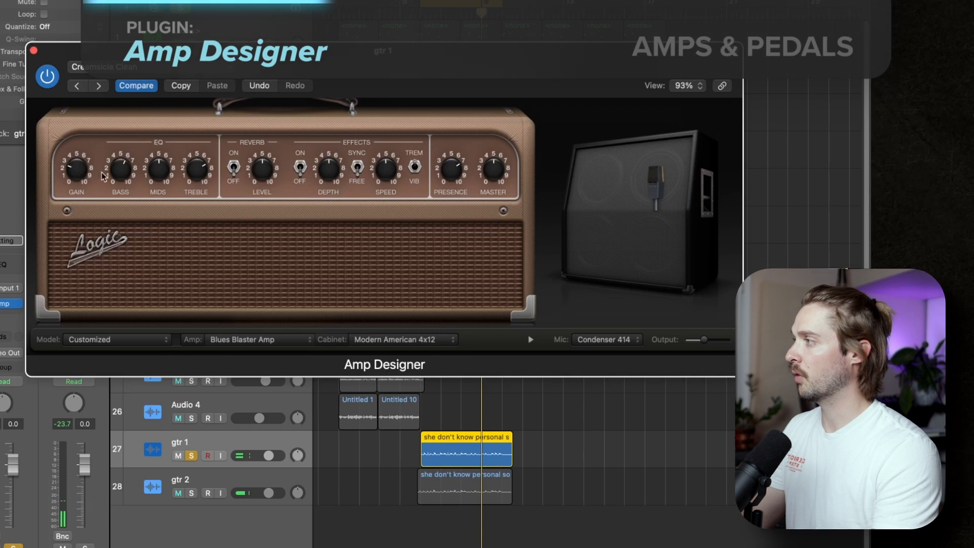
pyautogui.moveTo(381, 166)
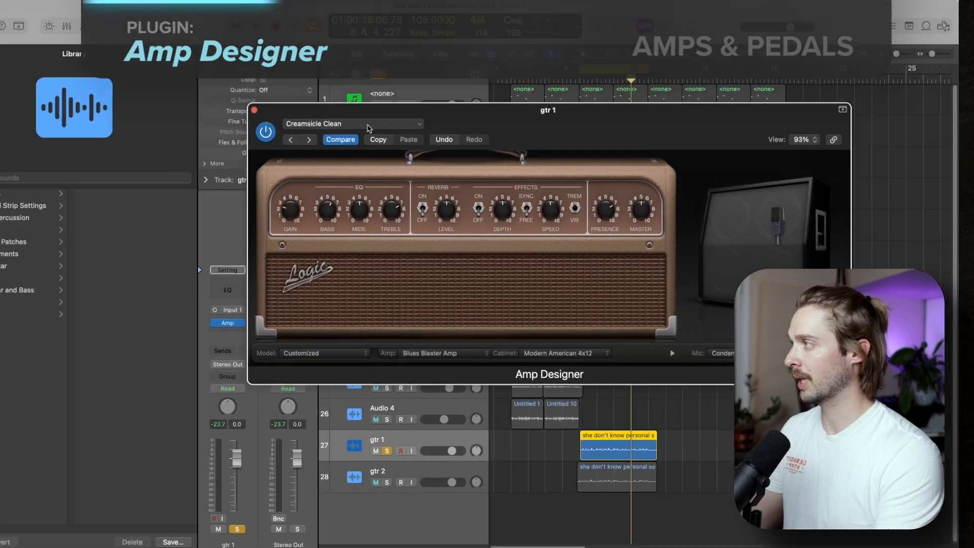
# Reload the Creamsicle Clean preset from the Clean category in gtr 1's Amp Designer.
pyautogui.click(165, 67)
pyautogui.moveTo(486, 344)
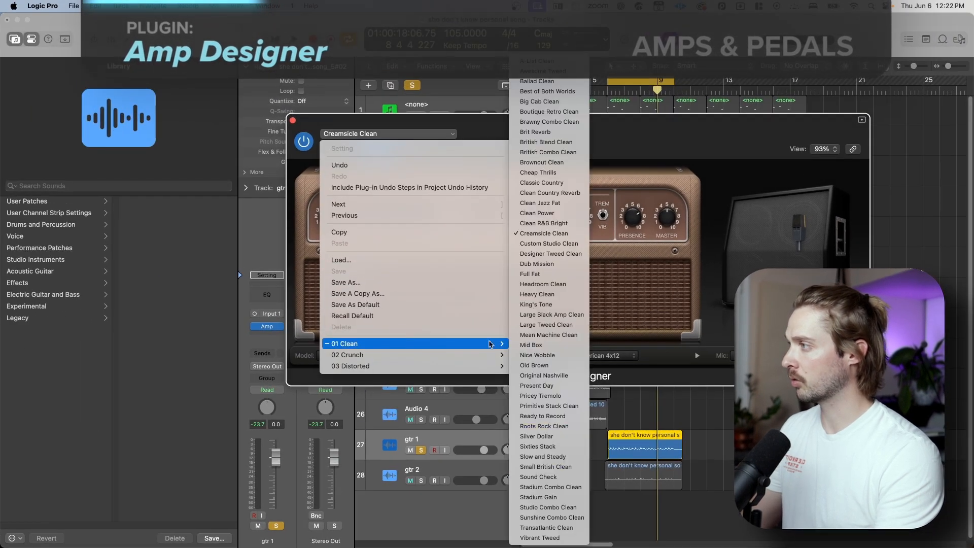
pyautogui.click(560, 239)
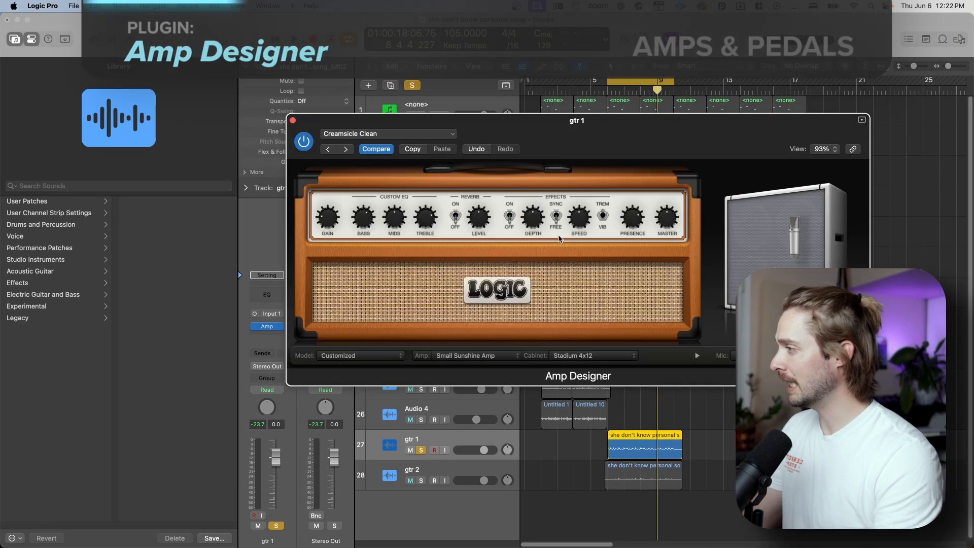
# Close the amp window and, in the mixer, copy gtr 1's Amp Designer to gtr 2's effects slot.
pyautogui.press('x')
pyautogui.click(293, 122)
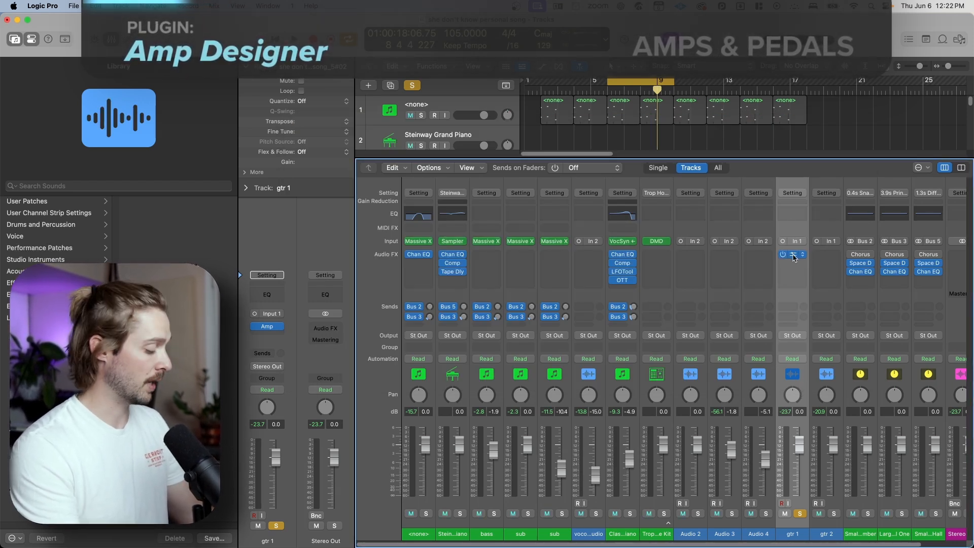
pyautogui.press('x')
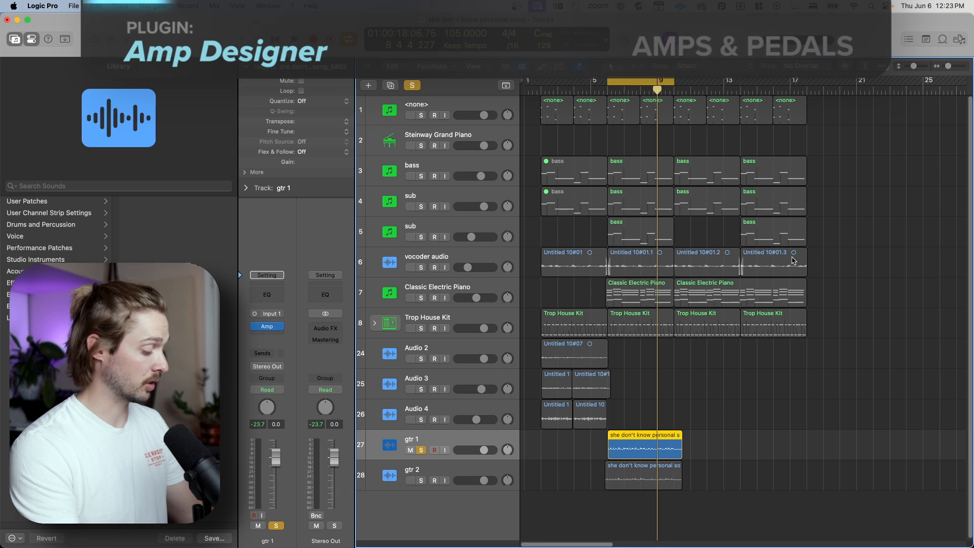
pyautogui.press('x')
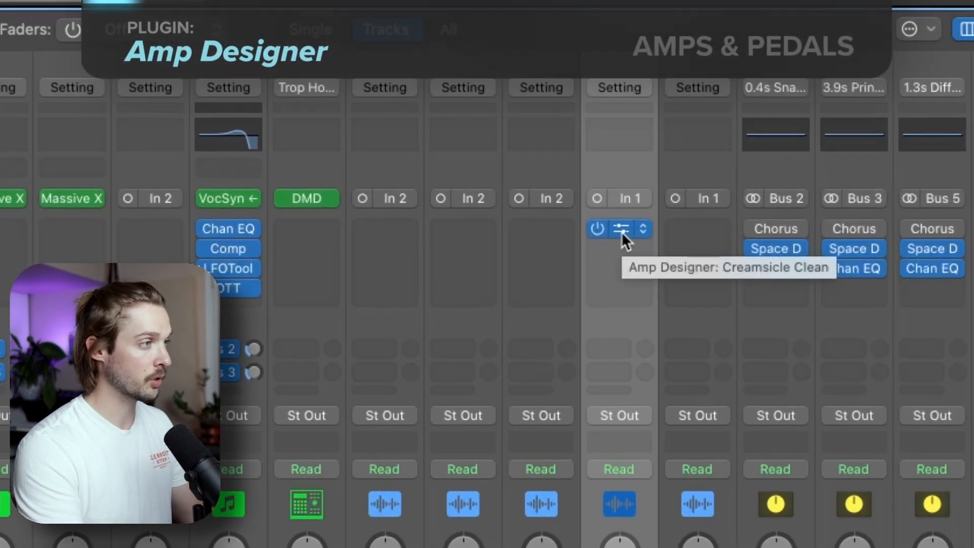
pyautogui.moveTo(622, 232); pyautogui.dragTo(707, 226)
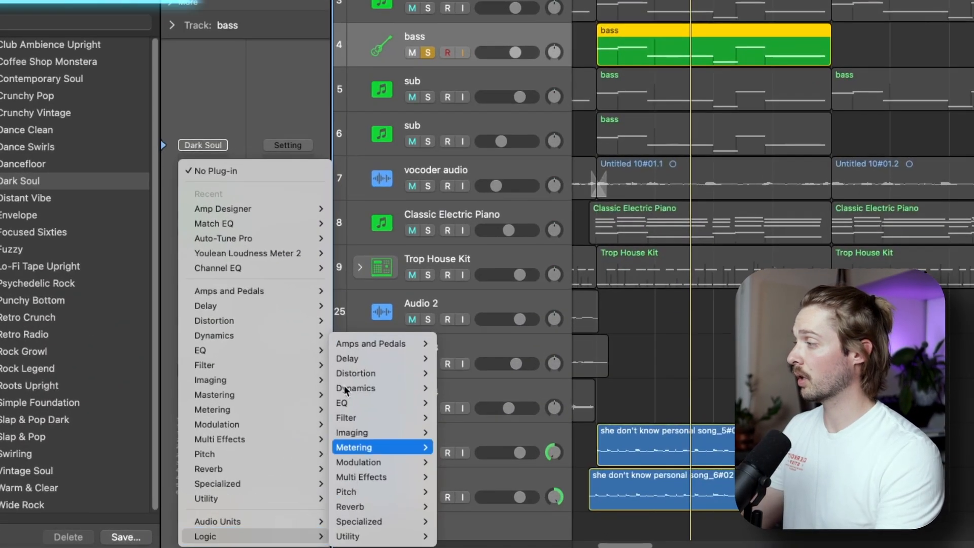
# Insert the Bass Amp Designer from Logic's Amps and Pedals group on the bass track.
pyautogui.moveTo(351, 359)
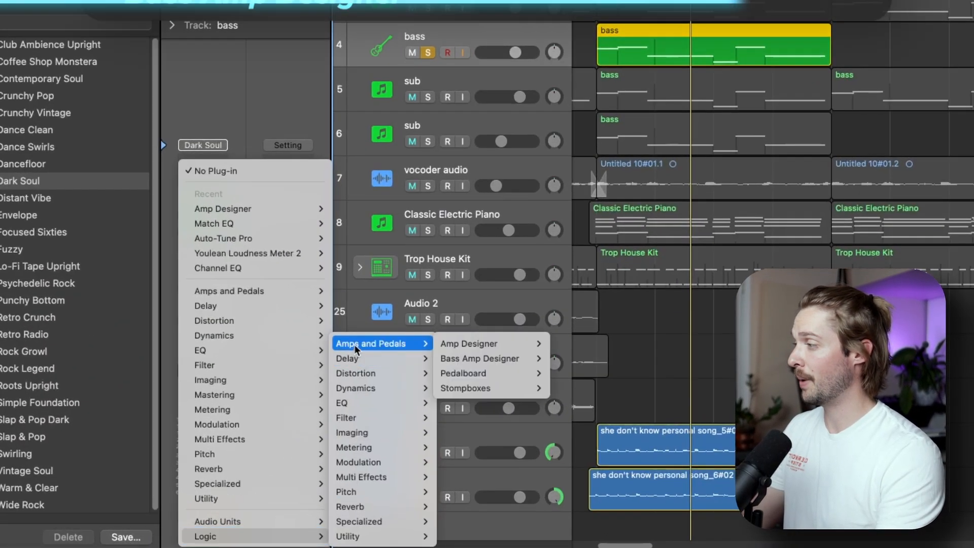
pyautogui.moveTo(488, 358)
pyautogui.click(592, 358)
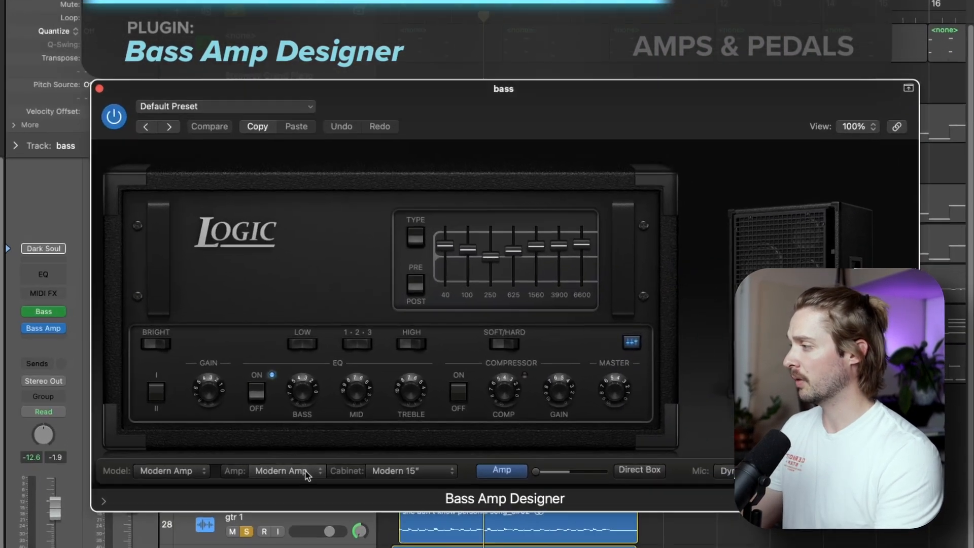
# Try the Classic Amp in Bass Amp Designer, settle on the Flip-Top Amp, and set the cabinet to Modern Cabinet 6".
pyautogui.click(474, 385)
pyautogui.click(263, 497)
pyautogui.click(267, 480)
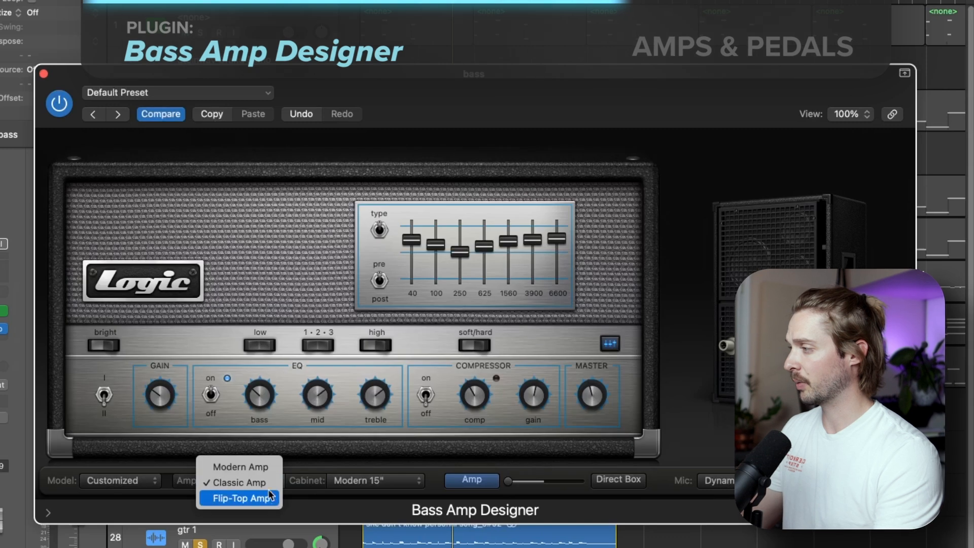
pyautogui.click(262, 497)
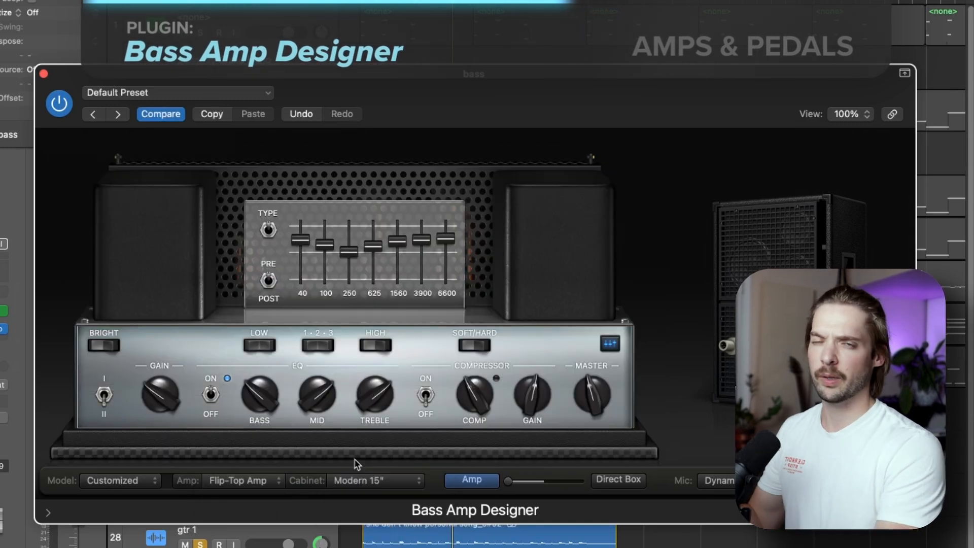
pyautogui.click(373, 482)
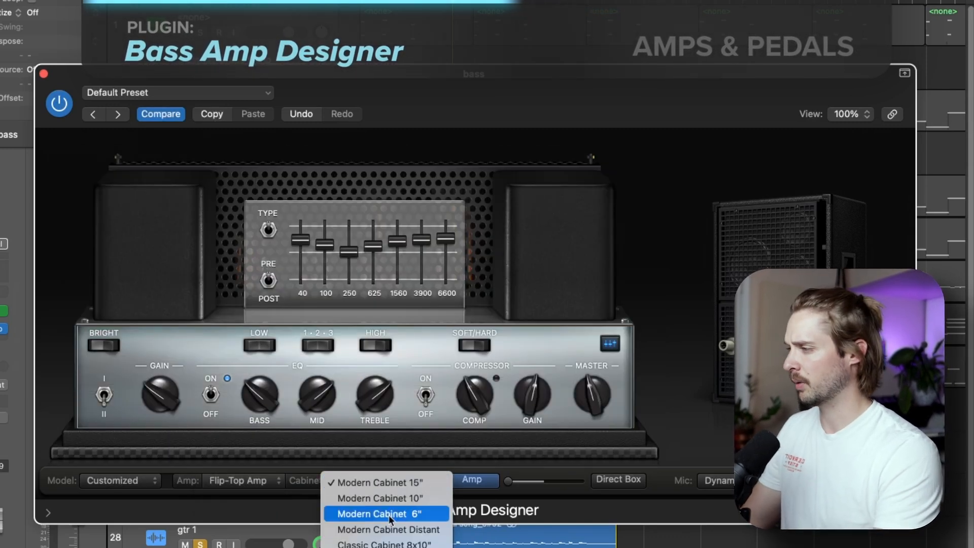
pyautogui.click(389, 451)
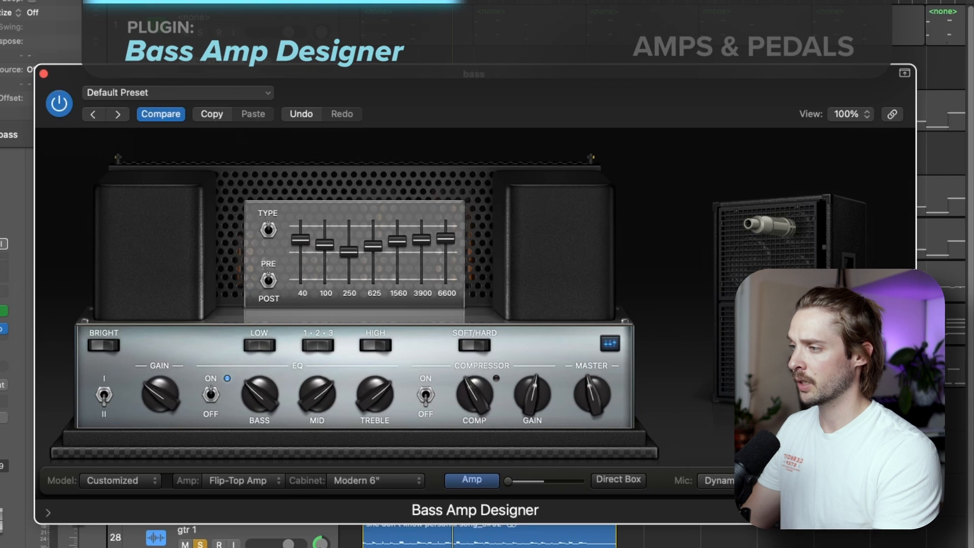
# Check the bass amp's microphone choices and lower the 40 Hz band of its graphic EQ.
pyautogui.click(718, 480)
pyautogui.click(741, 482)
pyautogui.moveTo(301, 240)
pyautogui.mouseDown()
pyautogui.moveTo(299, 264)
pyautogui.moveTo(304, 255)
pyautogui.mouseUp()
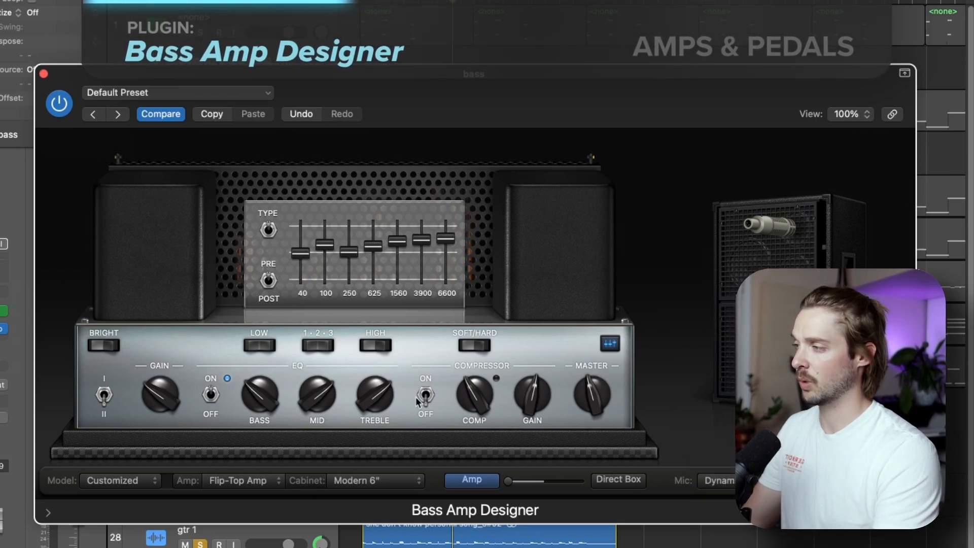
# Check the bass amp's Bright switch and presets, and look through the plug-in groups in the bass track's effects slot.
pyautogui.click(99, 345)
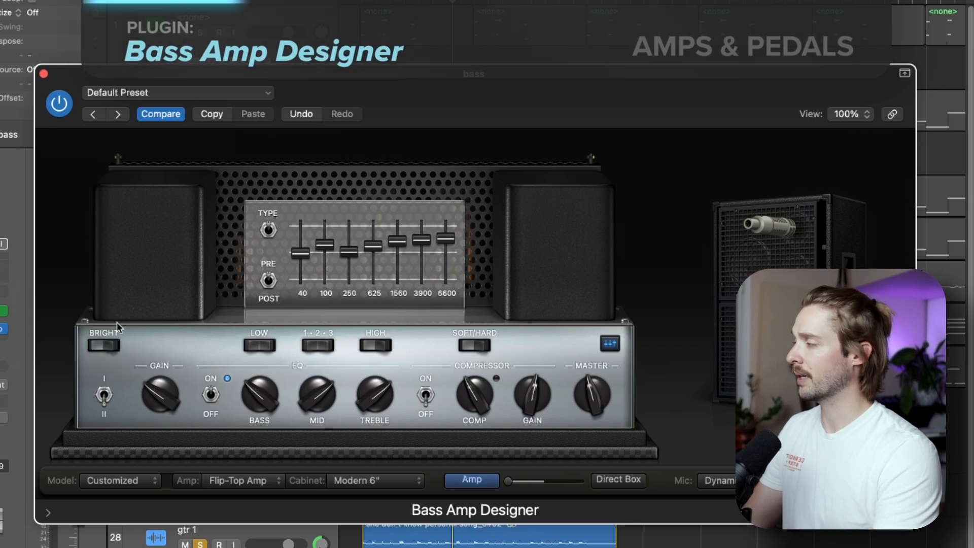
pyautogui.click(157, 94)
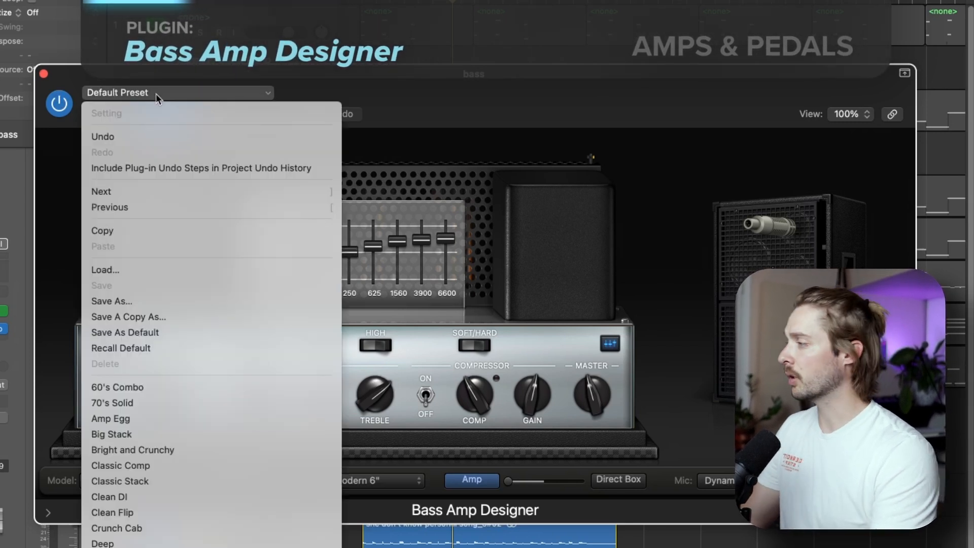
pyautogui.click(230, 529)
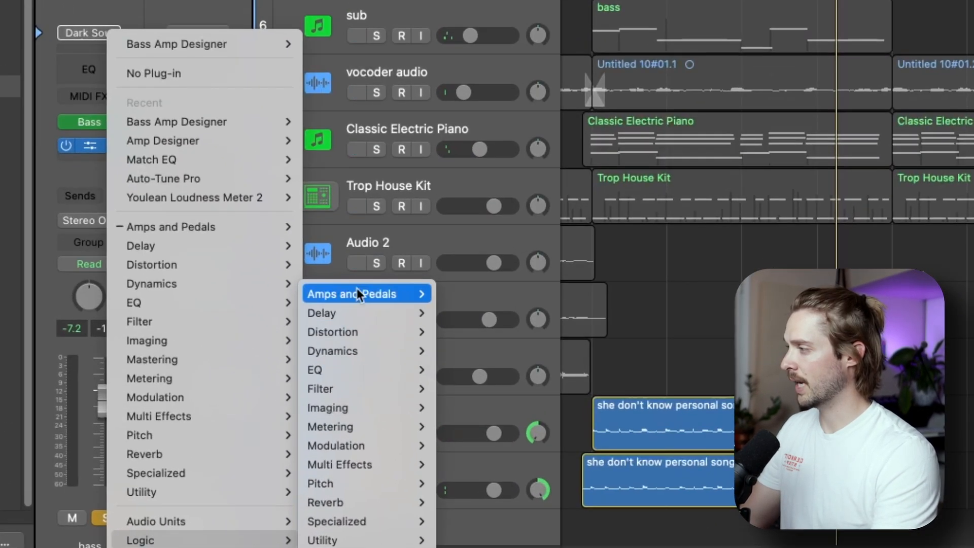
pyautogui.moveTo(407, 405)
pyautogui.click(722, 292)
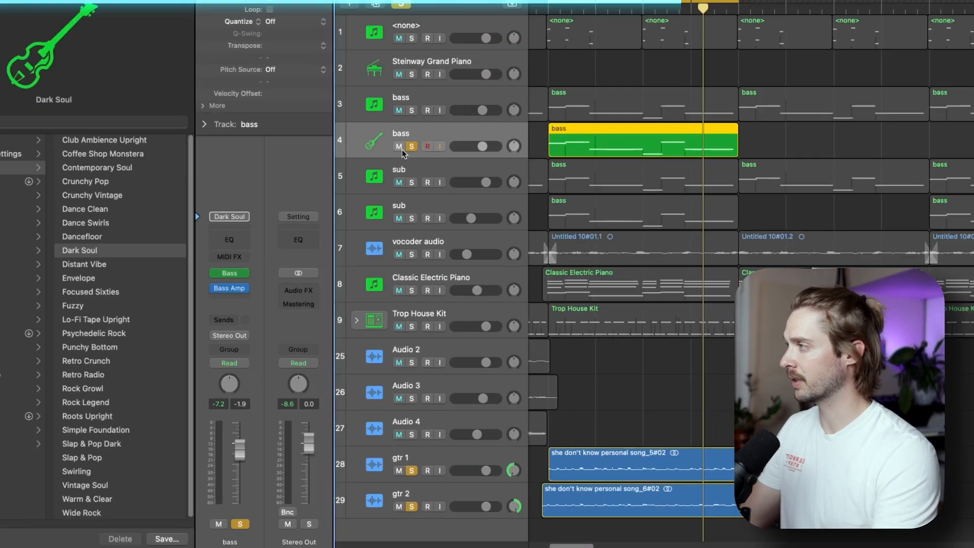
# Mute the bass track and group gtr 1 and gtr 2 into a summing stack with Pedalboard inserted on it.
pyautogui.click(398, 148)
pyautogui.click(522, 413)
pyautogui.keyDown('shift'); pyautogui.click(524, 476); pyautogui.keyUp('shift')
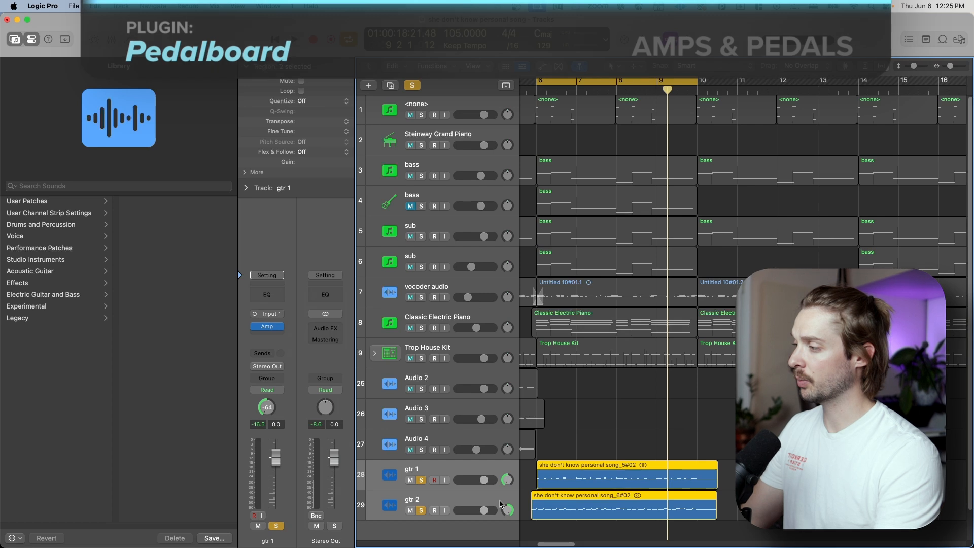
pyautogui.rightClick(501, 504)
pyautogui.click(609, 396)
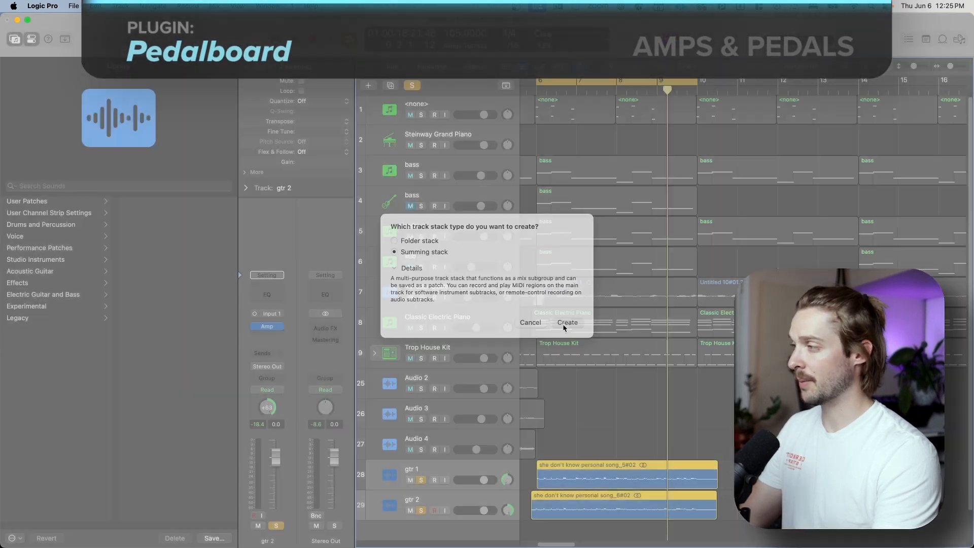
pyautogui.click(563, 327)
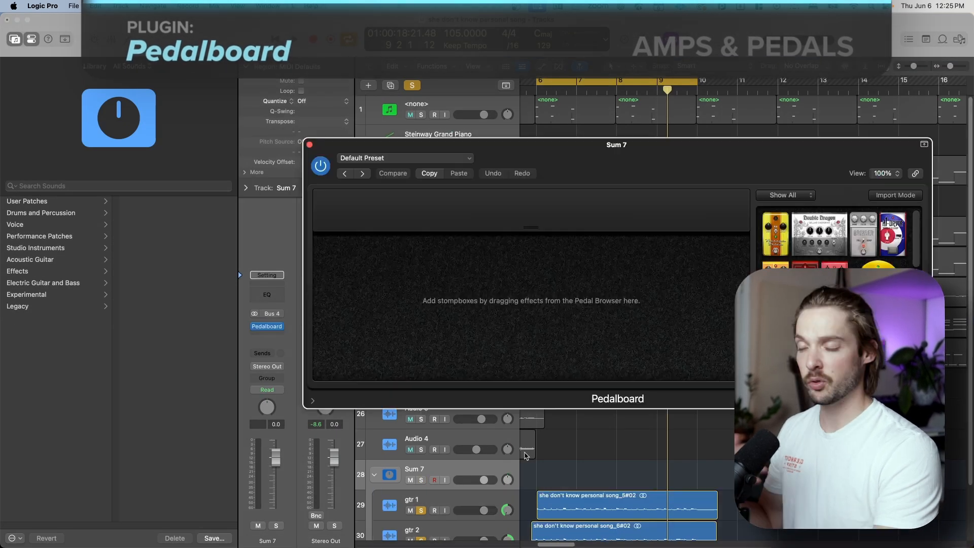
# Look at the gtr 1 and Sum 7 channel strips and the pedals available in the Pedal Browser.
pyautogui.scroll(-1, 525, 455)
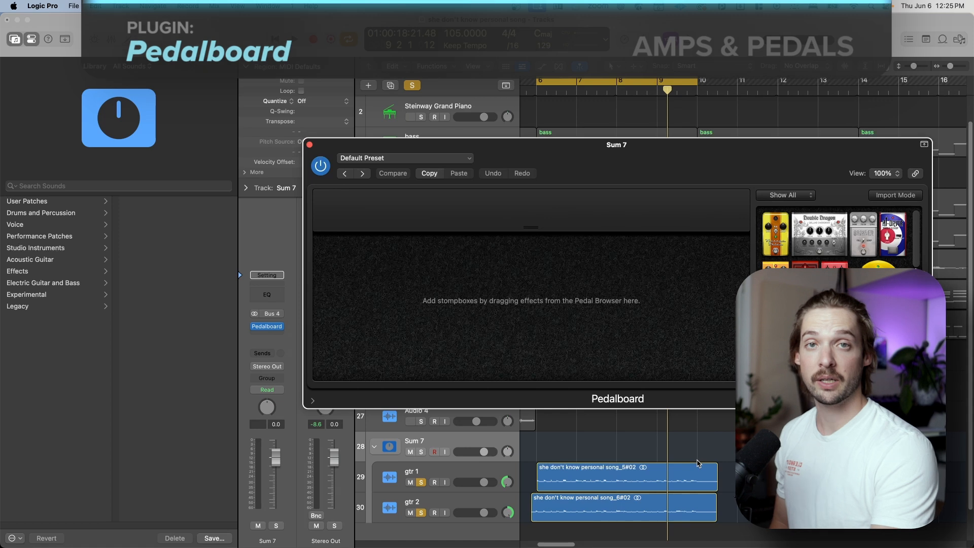
pyautogui.click(487, 488)
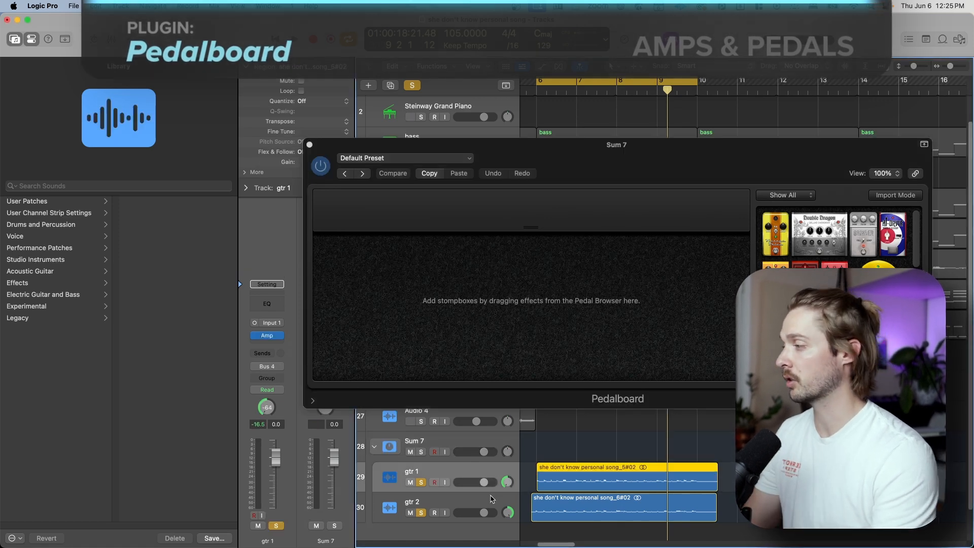
pyautogui.click(491, 497)
pyautogui.scroll(-2, 784, 305)
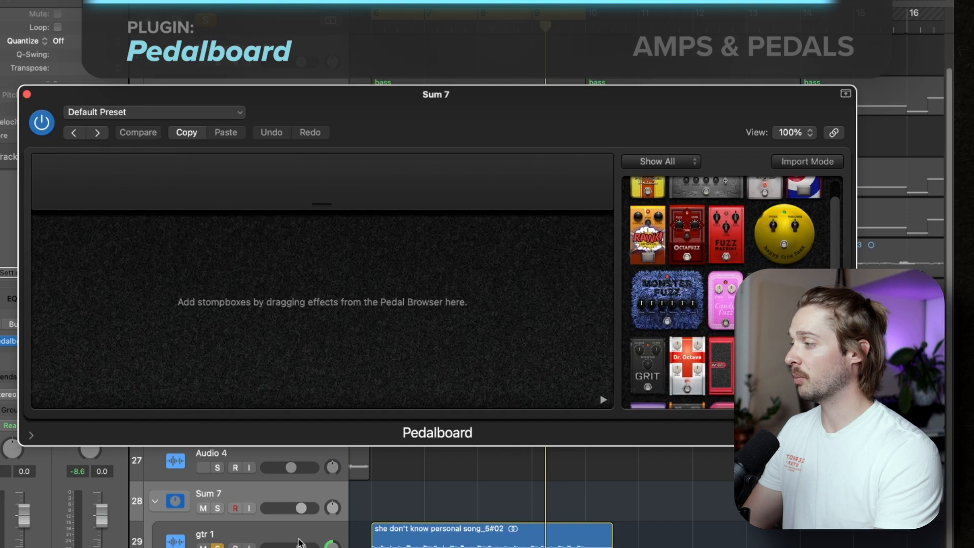
pyautogui.click(280, 516)
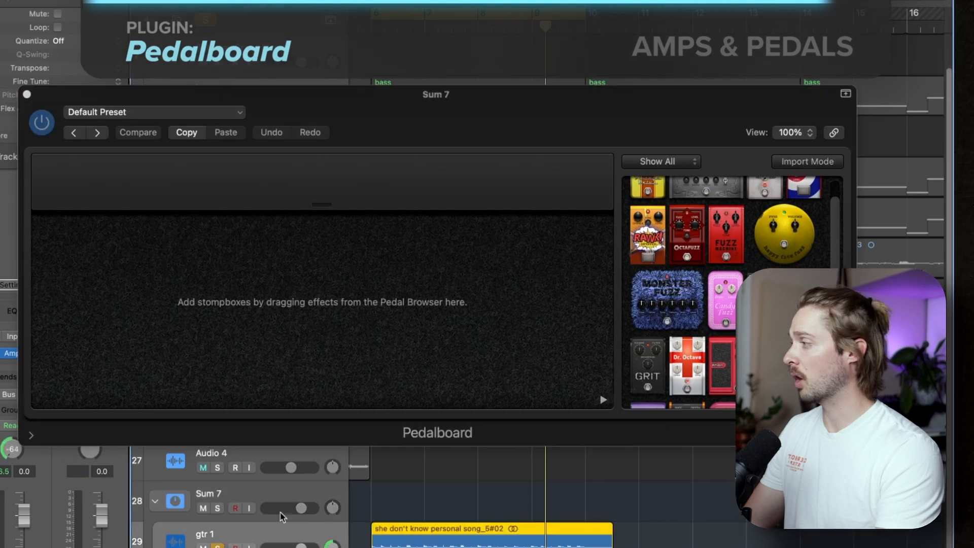
pyautogui.click(257, 488)
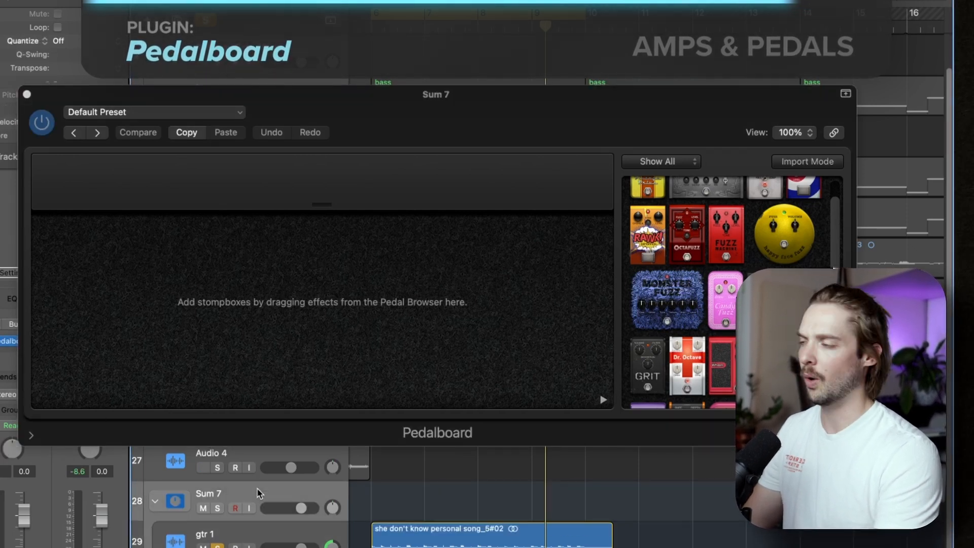
# Load the Crispy Fried distortion preset in Pedalboard and replace it with the Fat Squash preset.
pyautogui.click(238, 113)
pyautogui.moveTo(232, 405)
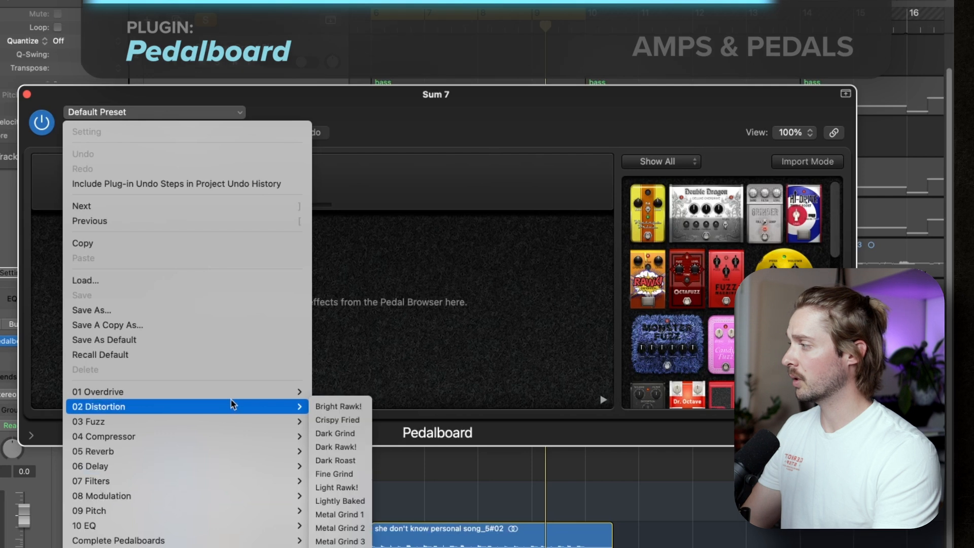
pyautogui.click(352, 421)
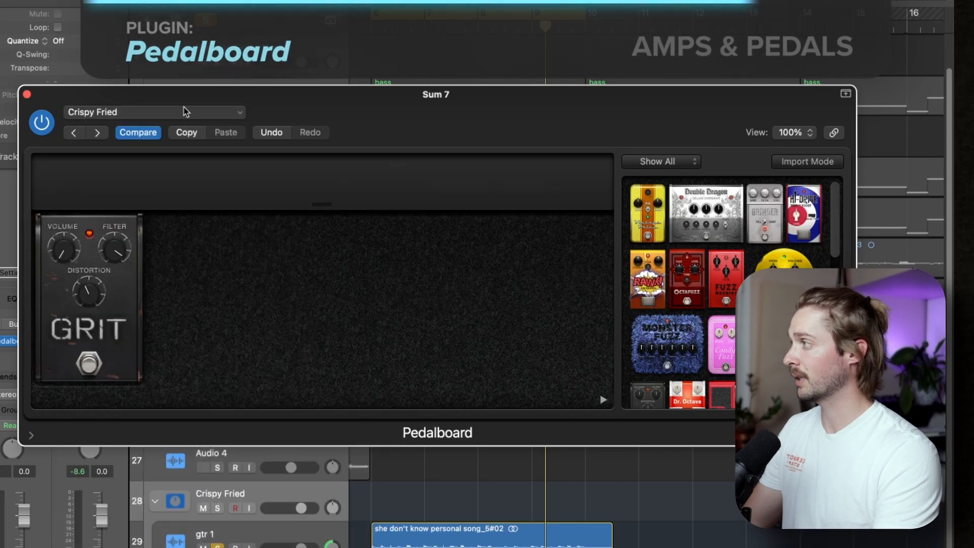
pyautogui.click(184, 112)
pyautogui.moveTo(212, 424)
pyautogui.click(329, 446)
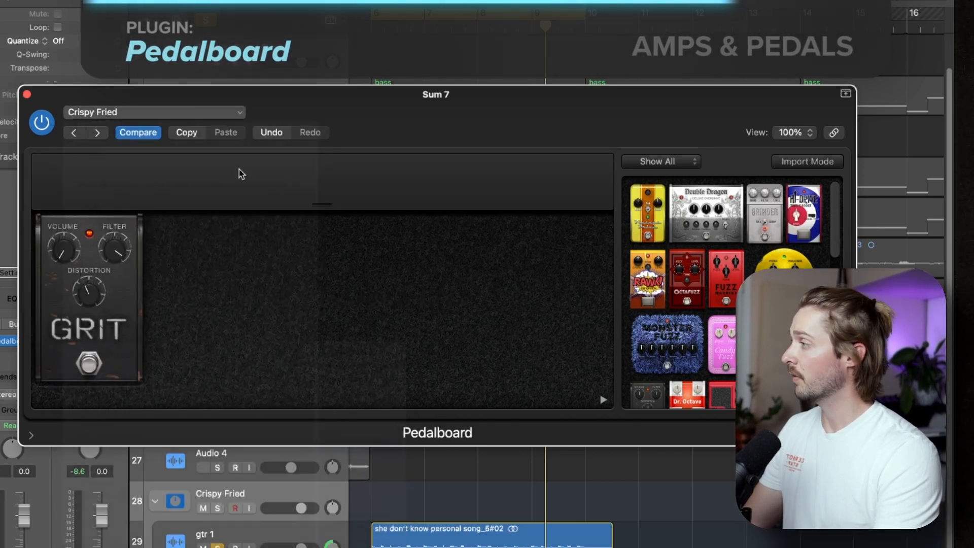
pyautogui.click(197, 114)
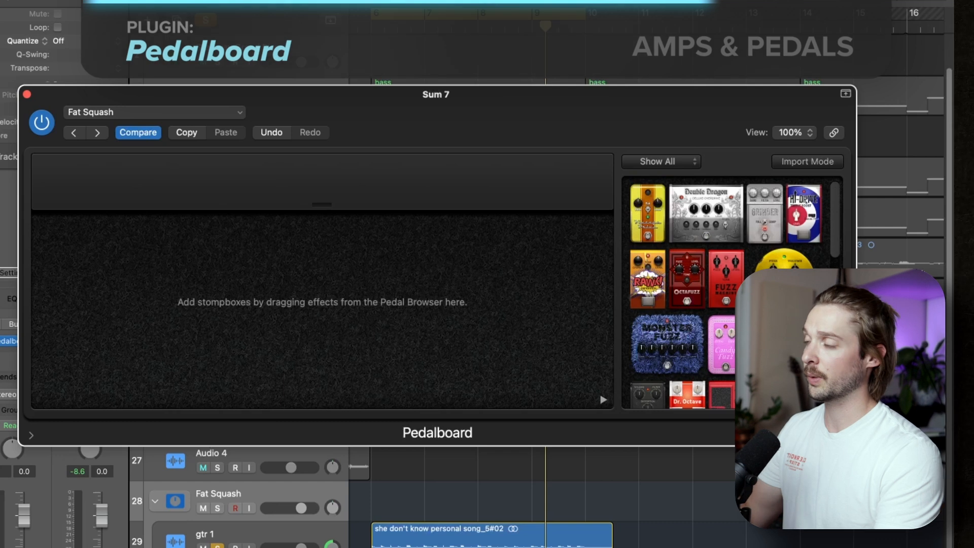
# Add the Vintage Drive and Double Dragon pedals to the empty board and play the guitars through them.
pyautogui.moveTo(653, 221); pyautogui.dragTo(152, 332)
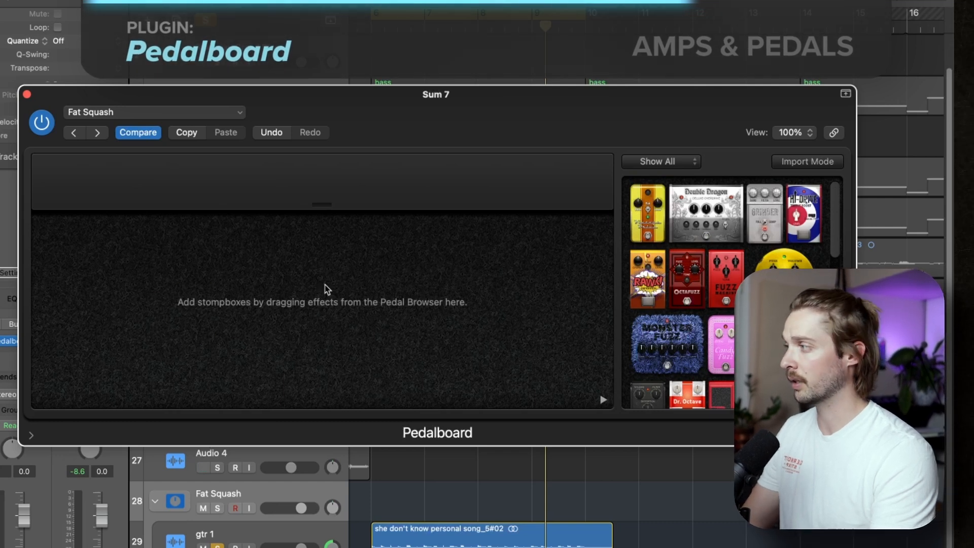
pyautogui.moveTo(730, 223); pyautogui.dragTo(355, 300)
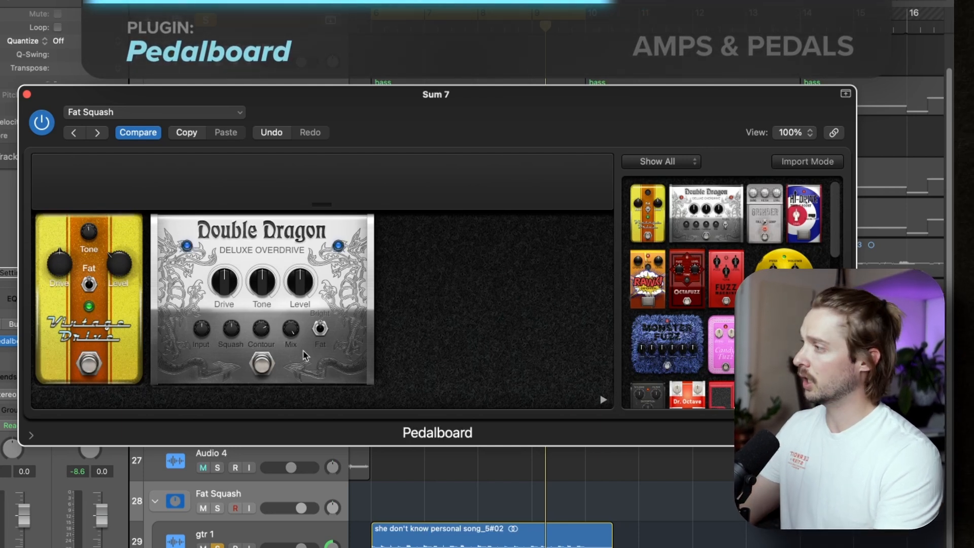
pyautogui.moveTo(303, 351); pyautogui.dragTo(310, 350)
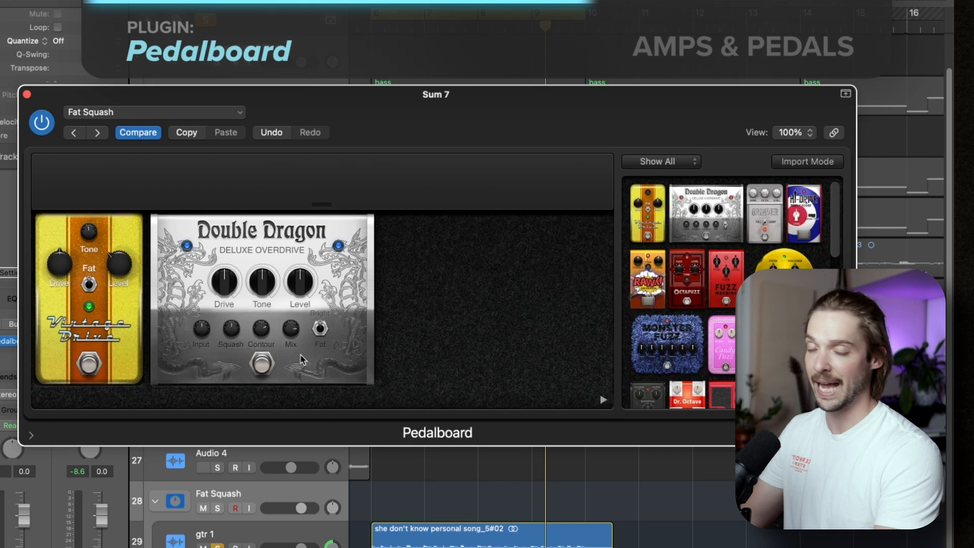
pyautogui.press('space')
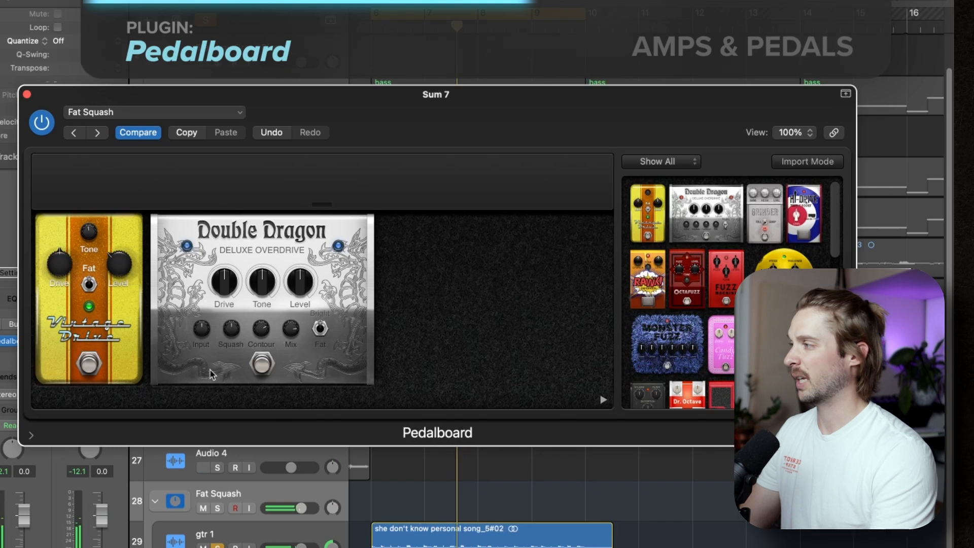
# Filter the Pedal Browser to Pitch and add the Dr. Octave pedal after Double Dragon.
pyautogui.scroll(-2, 680, 291)
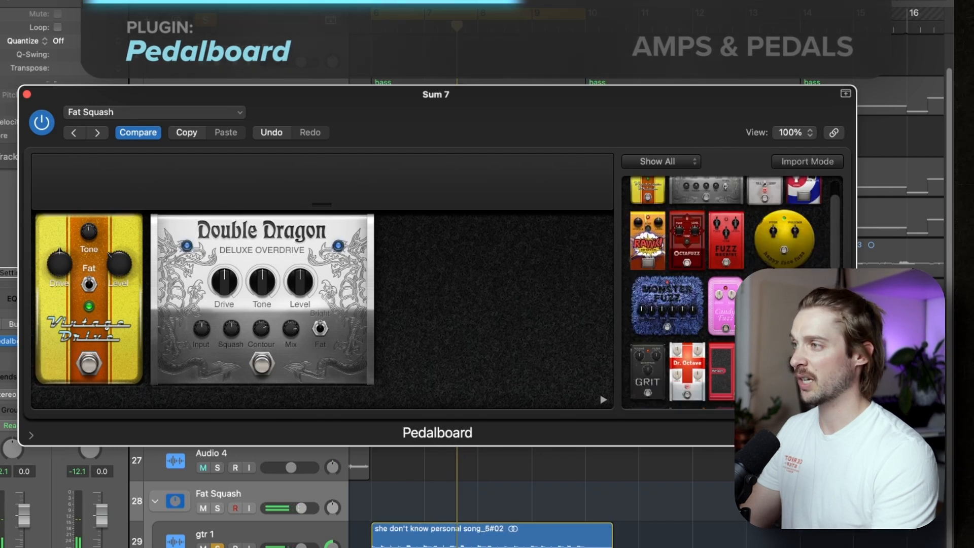
pyautogui.click(693, 162)
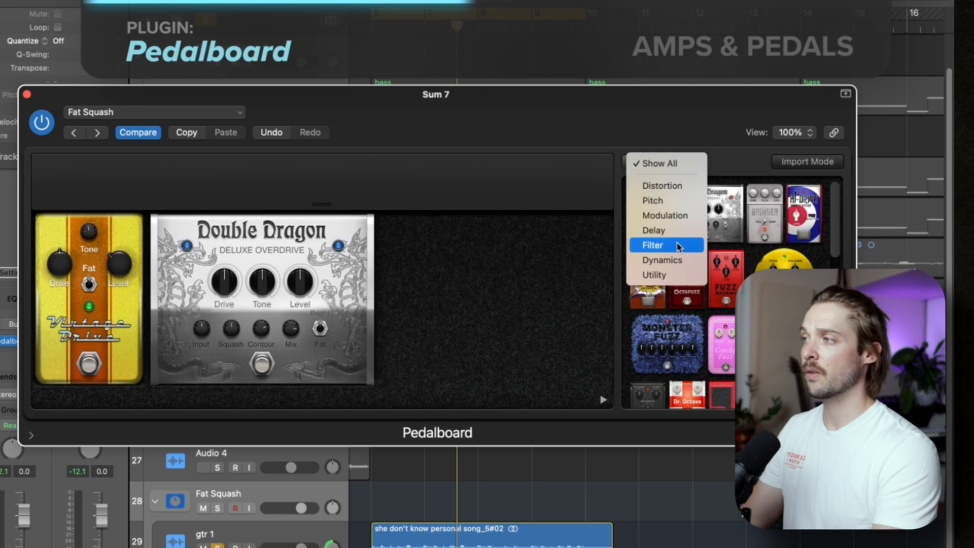
pyautogui.click(668, 203)
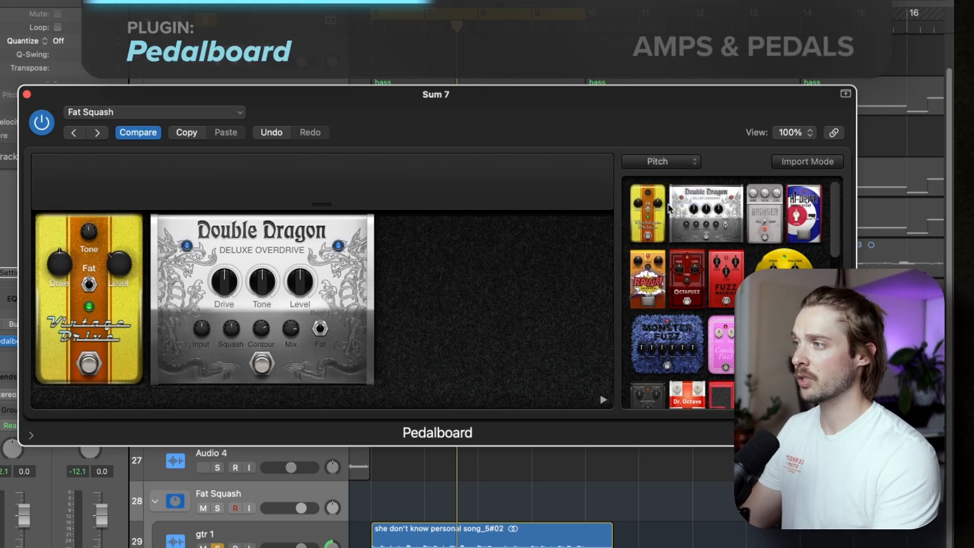
pyautogui.moveTo(653, 210); pyautogui.dragTo(492, 307)
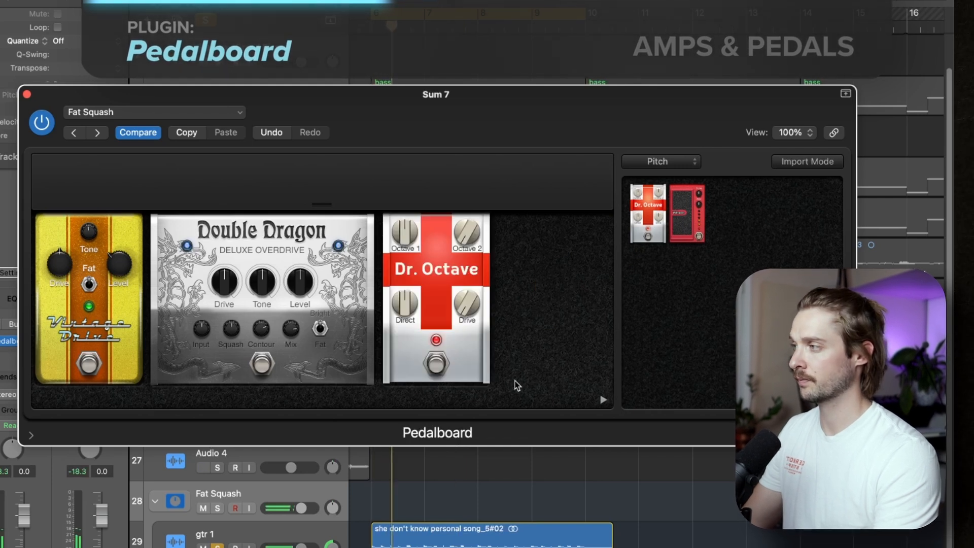
# Raise the Octave 2 and Octave 1 knobs on Dr. Octave while the guitars play, and stop playback.
pyautogui.moveTo(466, 232); pyautogui.dragTo(475, 47)
pyautogui.moveTo(404, 232); pyautogui.dragTo(407, 56)
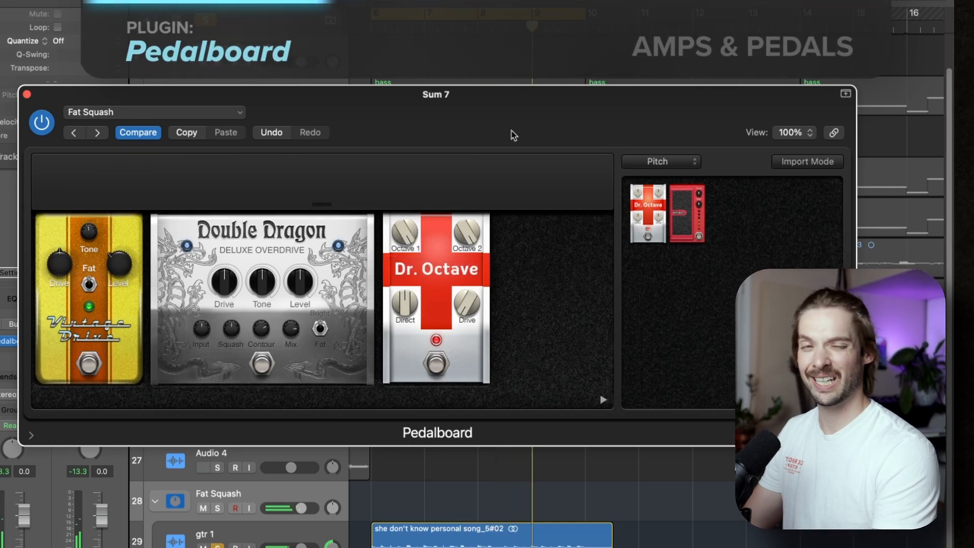
pyautogui.press('space')
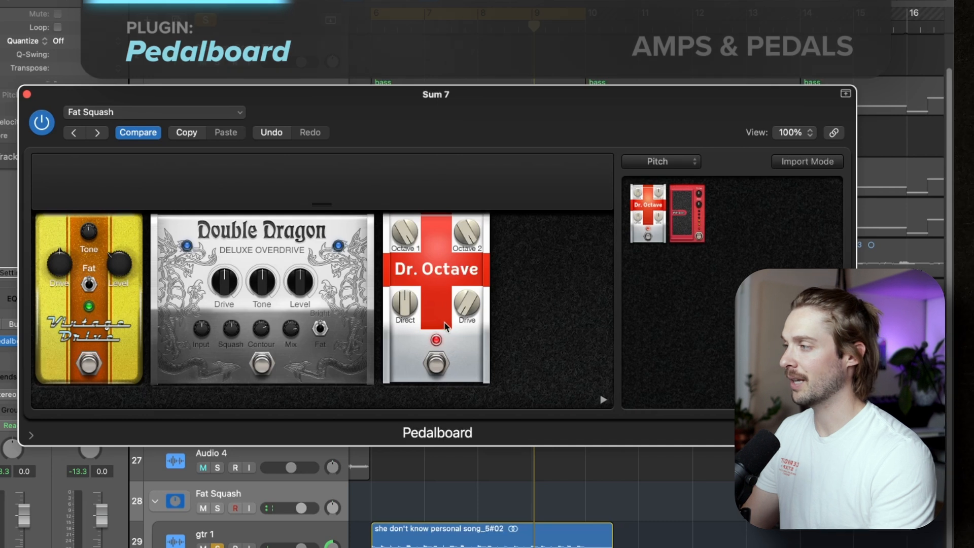
# Take the Dr. Octave and Double Dragon pedals off the board and move the Vintage Drive pedal.
pyautogui.moveTo(444, 324); pyautogui.dragTo(702, 312)
pyautogui.moveTo(272, 309); pyautogui.dragTo(679, 291)
pyautogui.moveTo(79, 325); pyautogui.dragTo(335, 320)
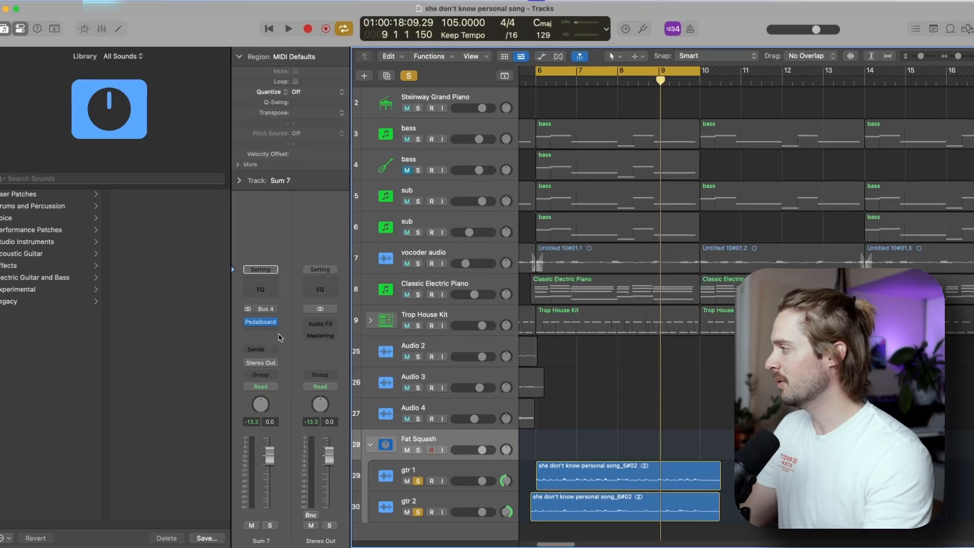
# Browse Logic's Stompboxes categories from the Sum 7 stack's effects slot and insert the Grit distortion stompbox.
pyautogui.click(284, 326)
pyautogui.moveTo(294, 538)
pyautogui.moveTo(319, 334)
pyautogui.moveTo(446, 377)
pyautogui.moveTo(533, 378)
pyautogui.moveTo(539, 398)
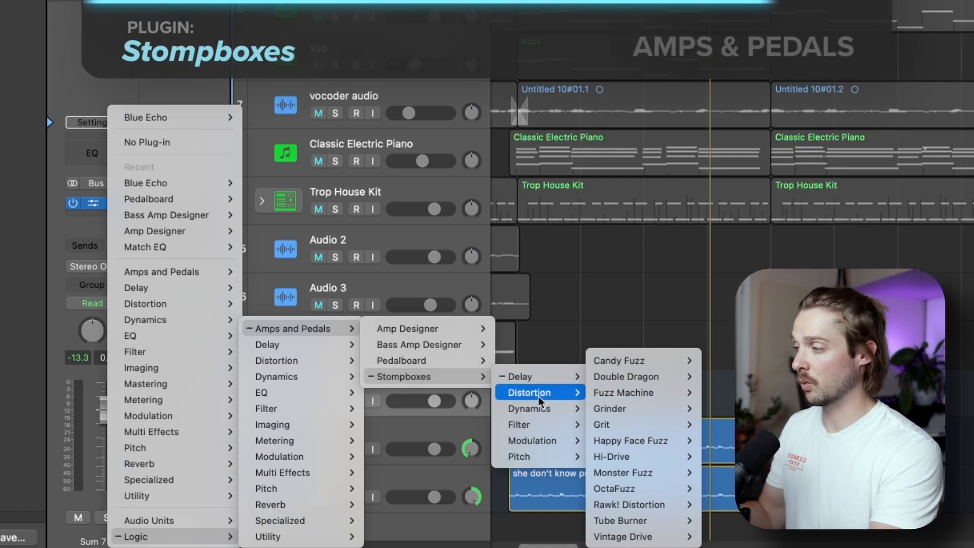
pyautogui.moveTo(667, 413)
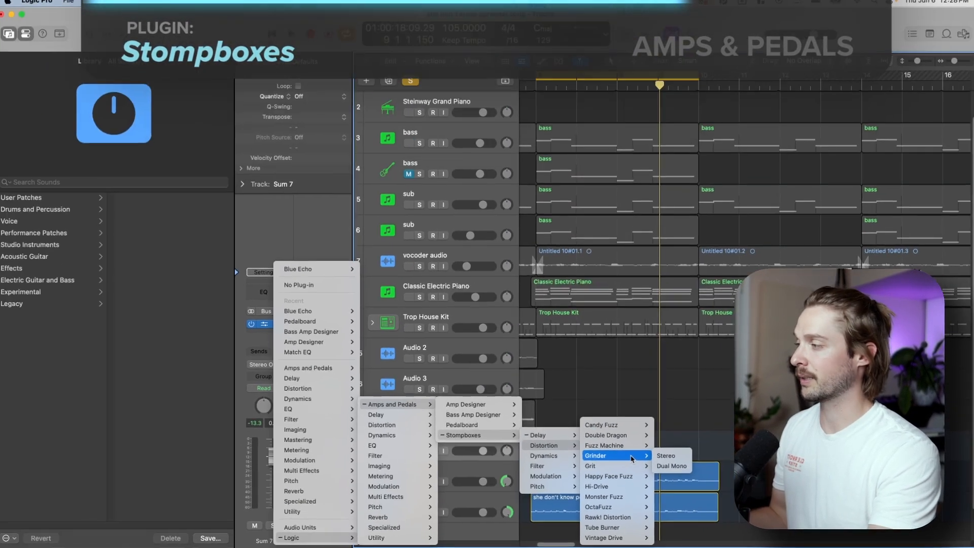
pyautogui.click(657, 428)
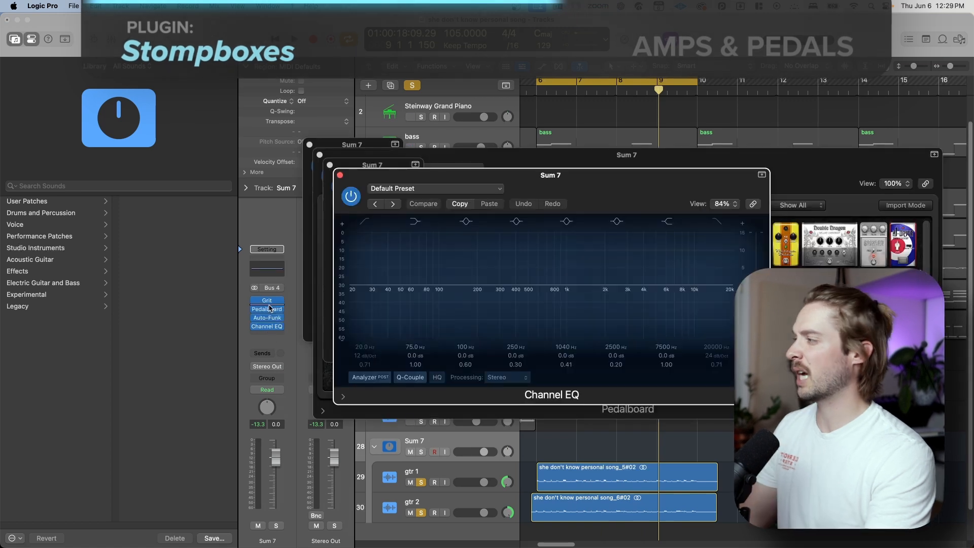
# Move the Channel EQ between Grit and Pedalboard in the Sum 7 effects chain and close its window.
pyautogui.moveTo(268, 308); pyautogui.dragTo(268, 306)
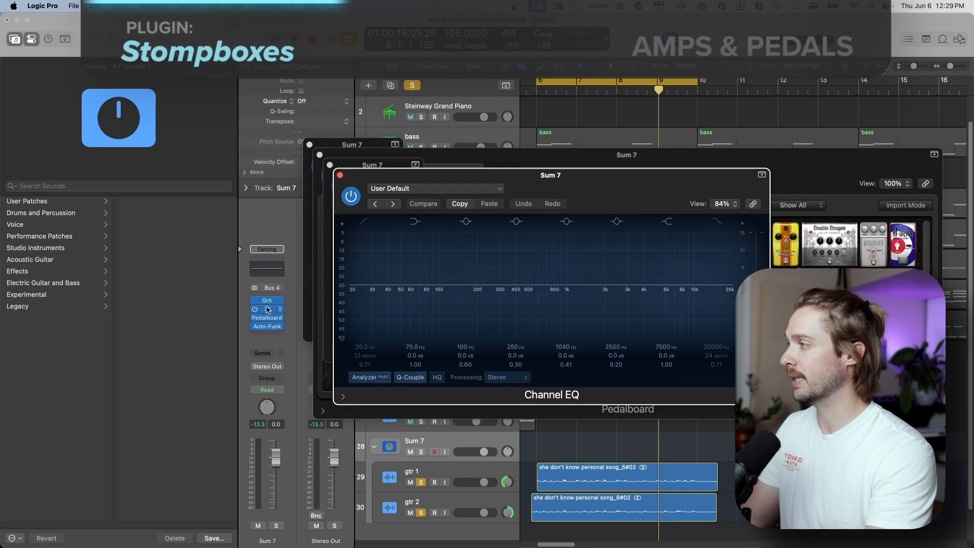
pyautogui.click(338, 175)
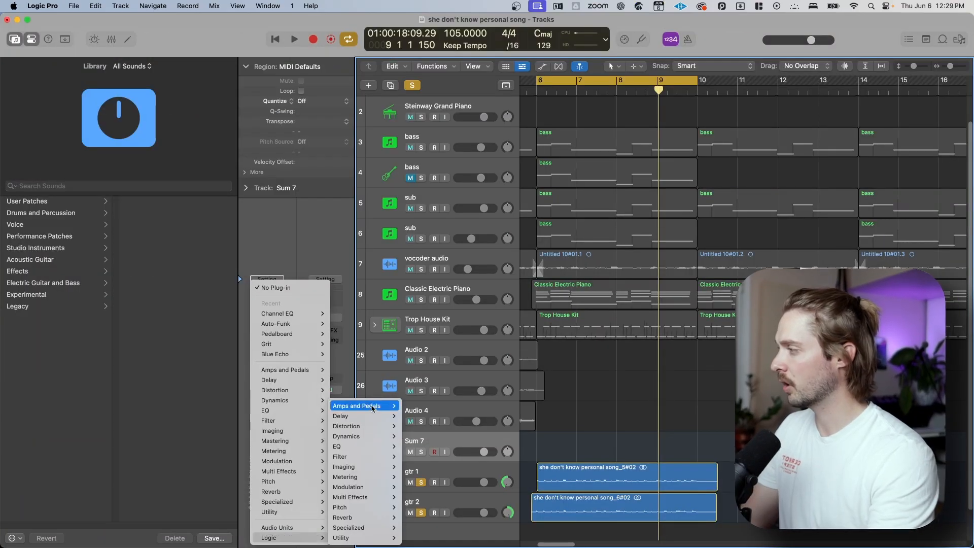
# Insert the Delay Designer from Logic's Delay group on the Sum 7 stack.
pyautogui.moveTo(374, 417)
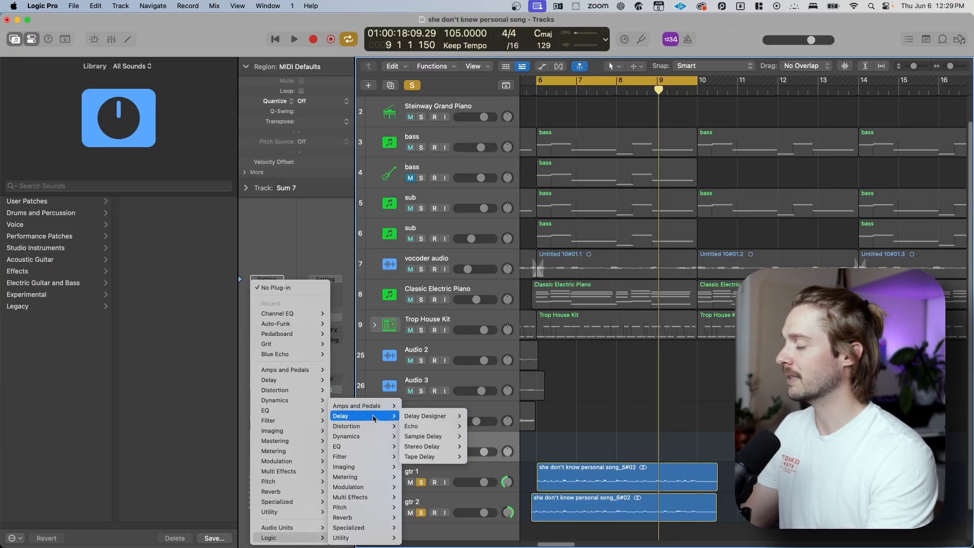
pyautogui.moveTo(441, 416)
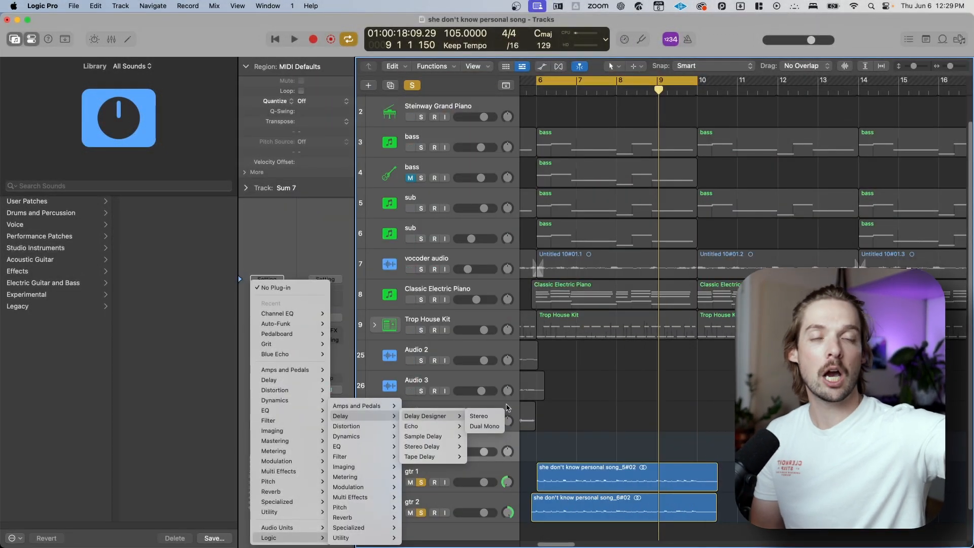
pyautogui.click(485, 422)
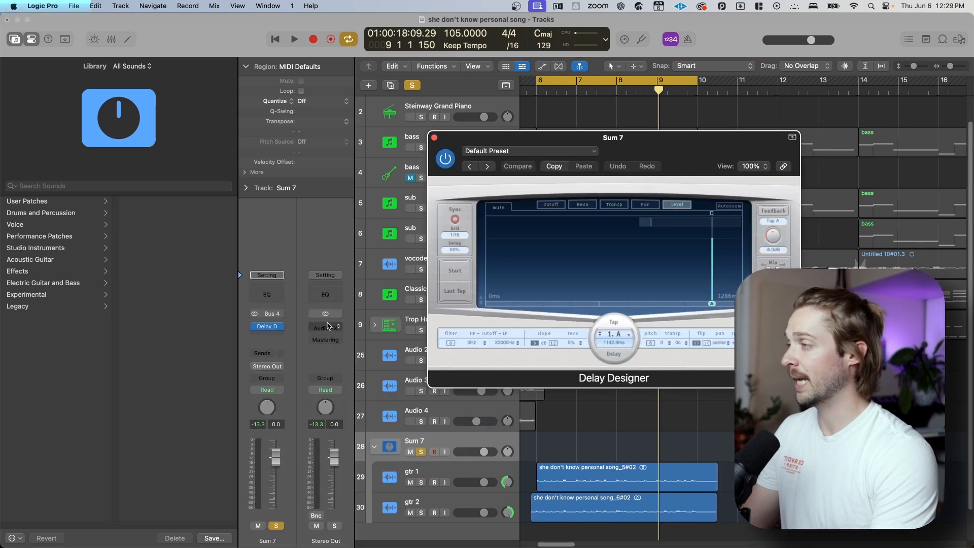
# Load the 1/4 Slow Pan preset from the Simple category in Delay Designer and play the project with the plug-in window repositioned.
pyautogui.moveTo(652, 144); pyautogui.dragTo(613, 183)
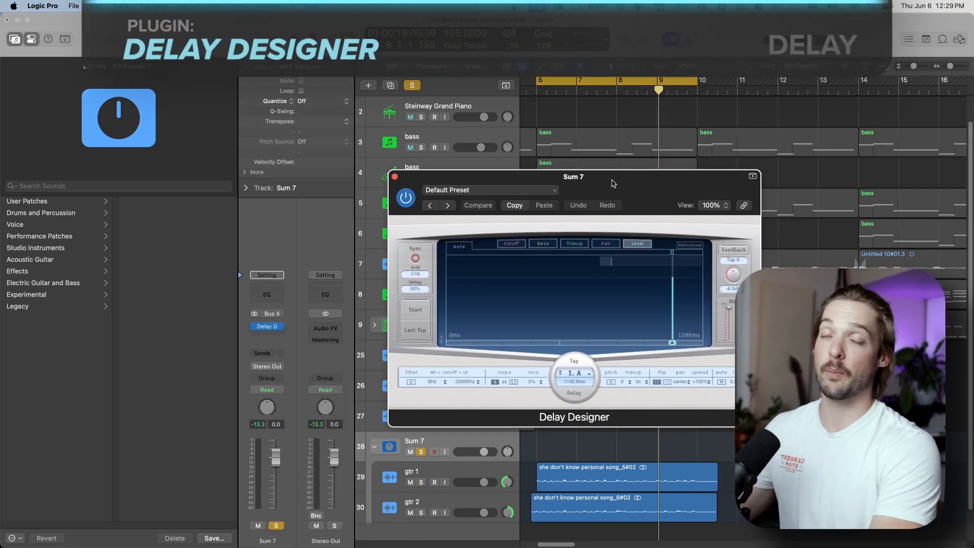
pyautogui.click(551, 193)
pyautogui.moveTo(592, 405)
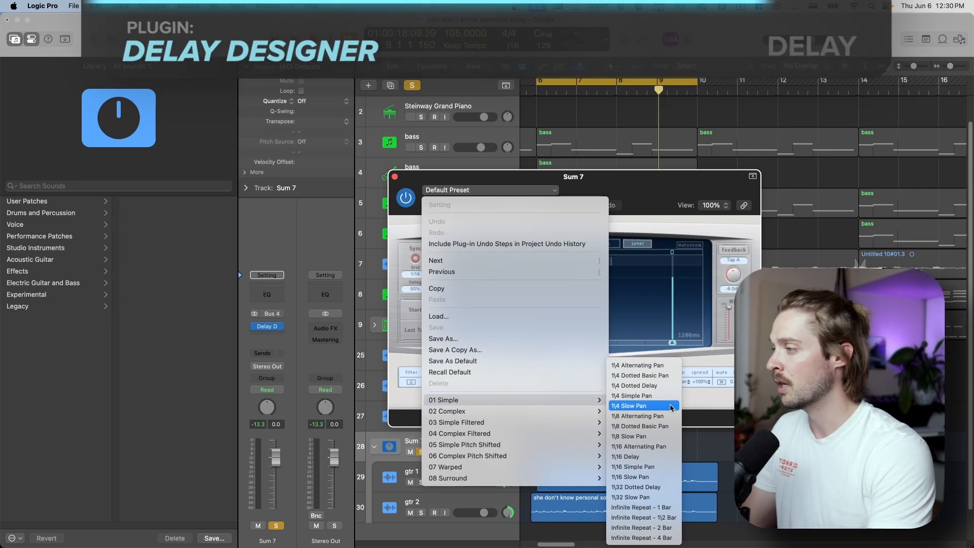
pyautogui.click(670, 407)
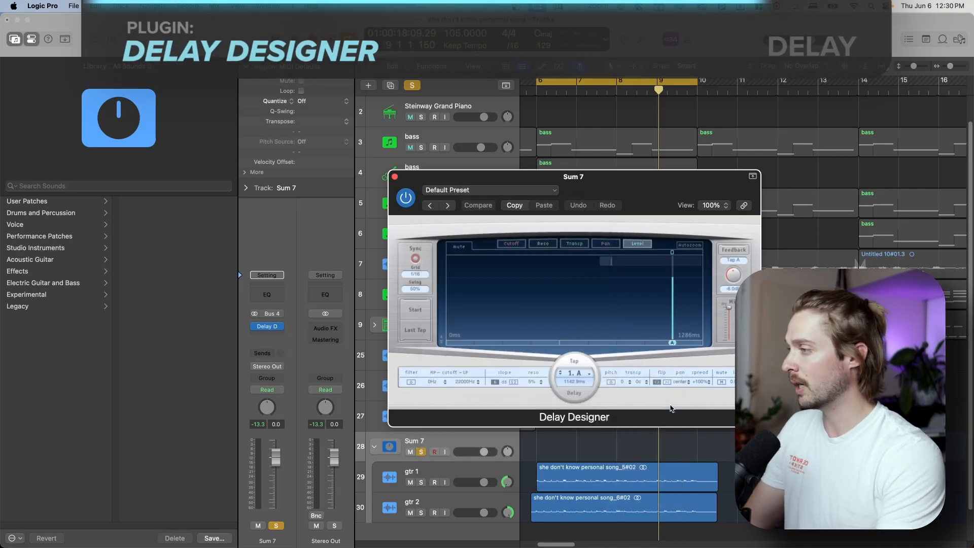
pyautogui.moveTo(624, 179); pyautogui.dragTo(354, 97)
pyautogui.press('space')
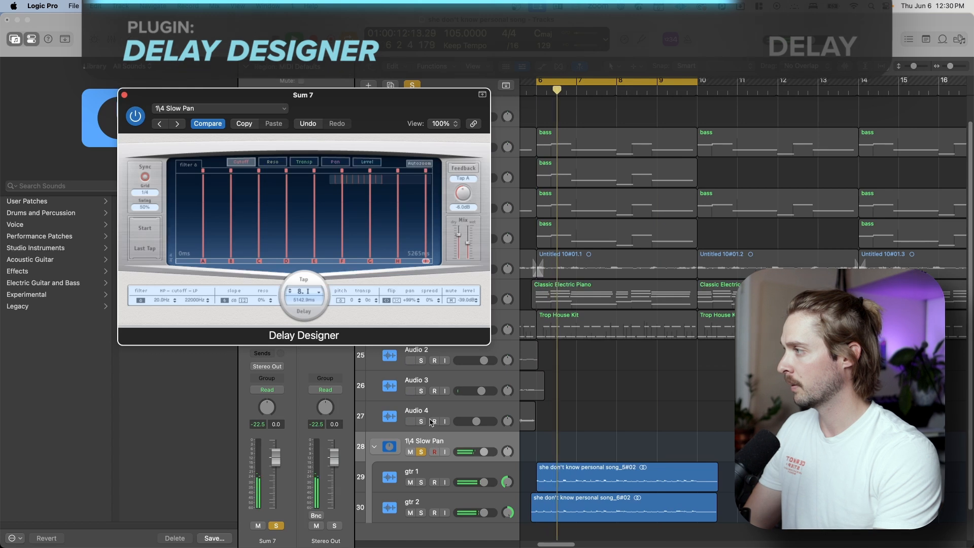
pyautogui.moveTo(419, 111); pyautogui.dragTo(565, 165)
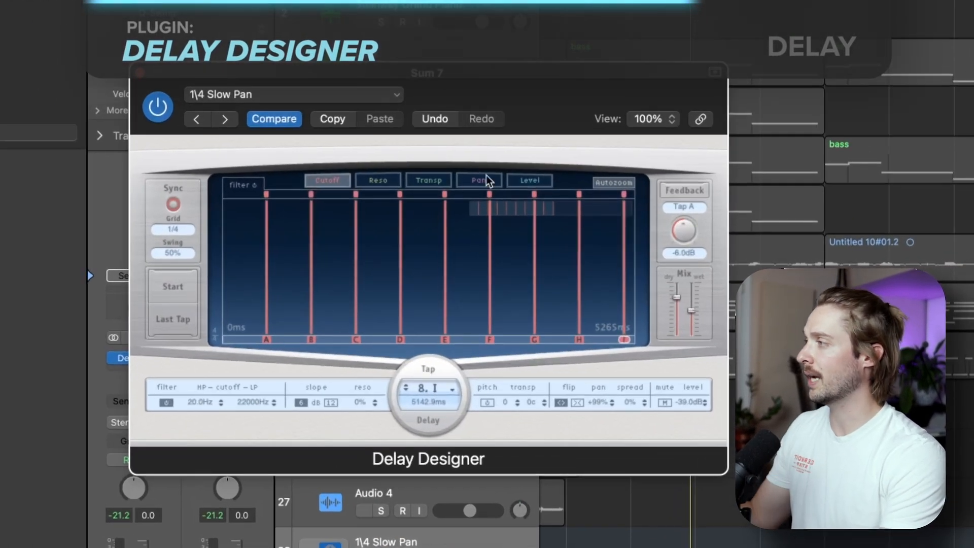
# Examine the taps in Delay Designer's Pan, Cutoff, Reso, Transp and Level views.
pyautogui.click(485, 180)
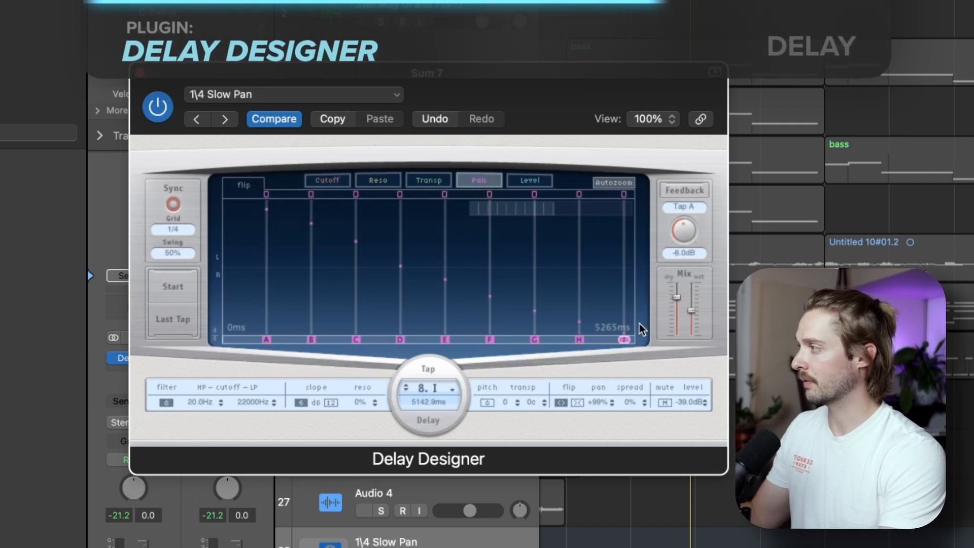
pyautogui.click(336, 180)
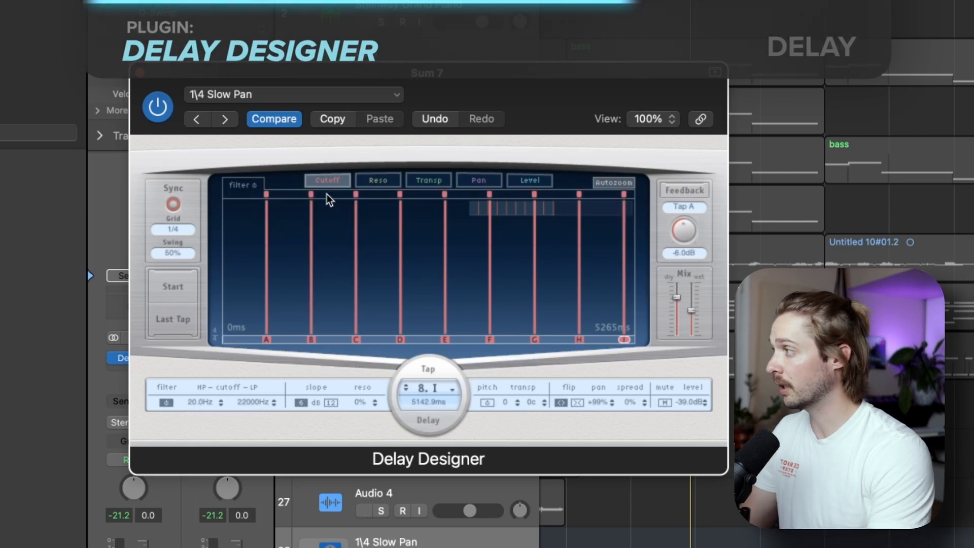
pyautogui.click(367, 182)
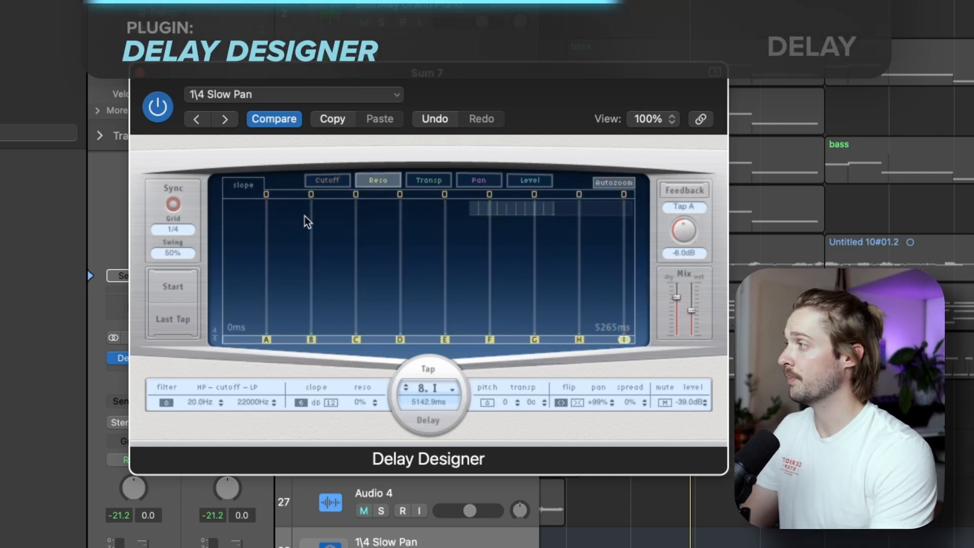
pyautogui.click(431, 181)
pyautogui.click(484, 181)
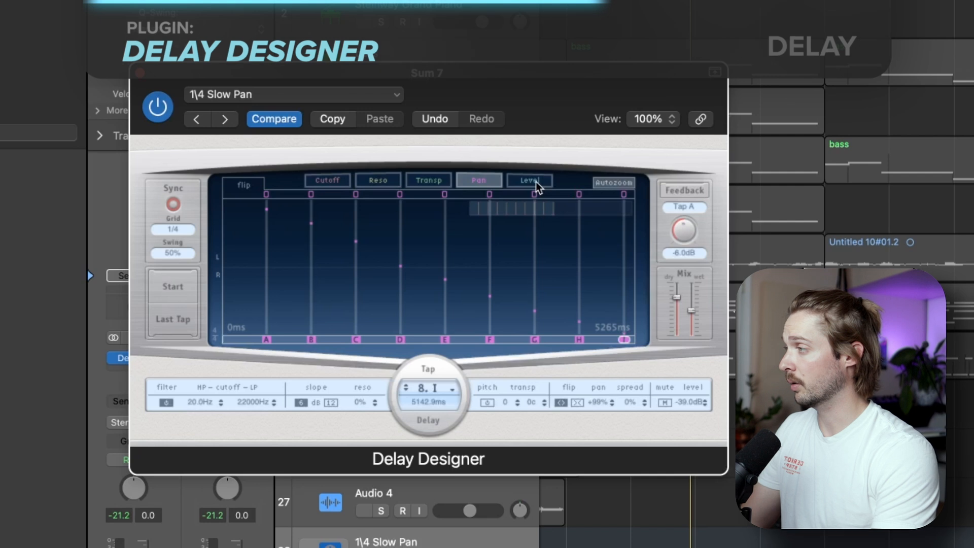
pyautogui.click(446, 182)
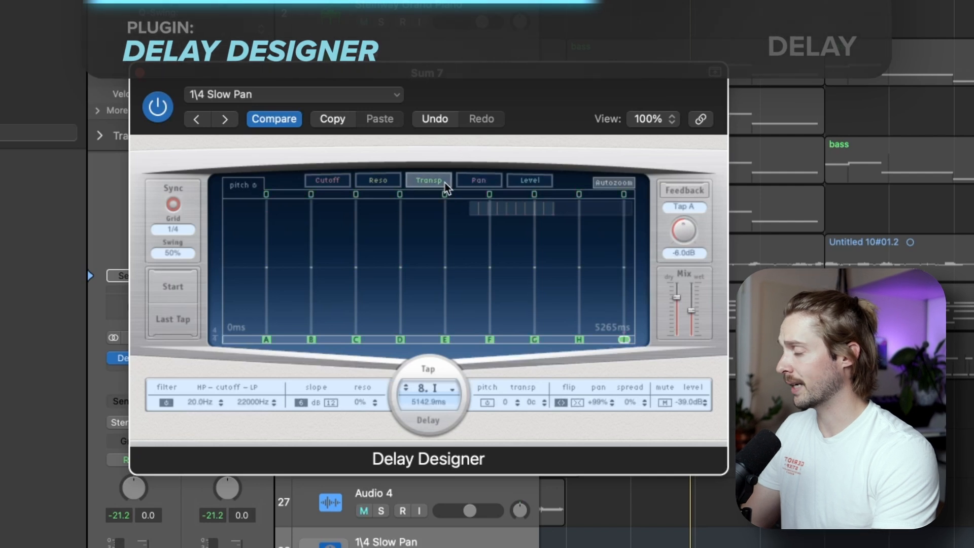
pyautogui.click(485, 184)
pyautogui.click(536, 184)
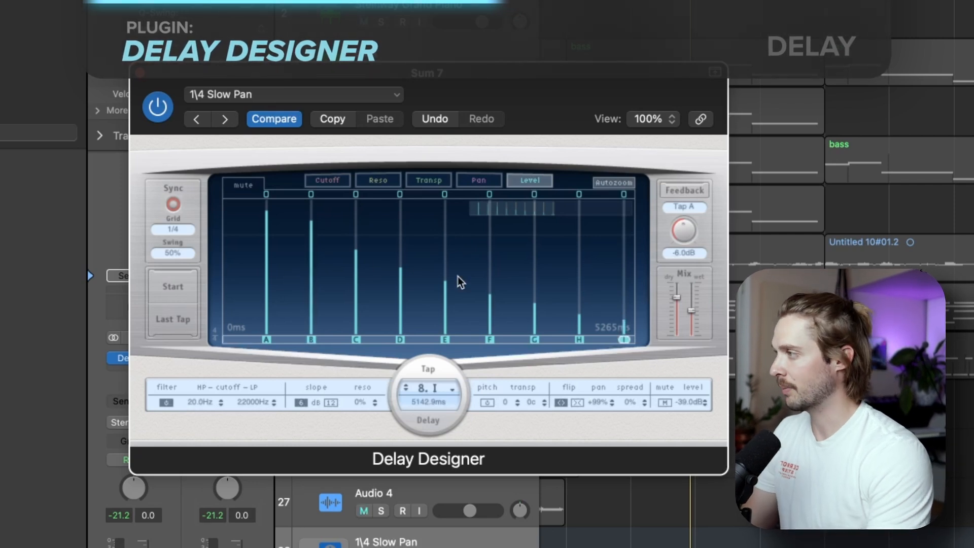
# Try delay taps F and G at full level and lower both again, with tap G at -30.0 dB.
pyautogui.moveTo(484, 295); pyautogui.dragTo(488, 203)
pyautogui.moveTo(532, 317); pyautogui.dragTo(543, 127)
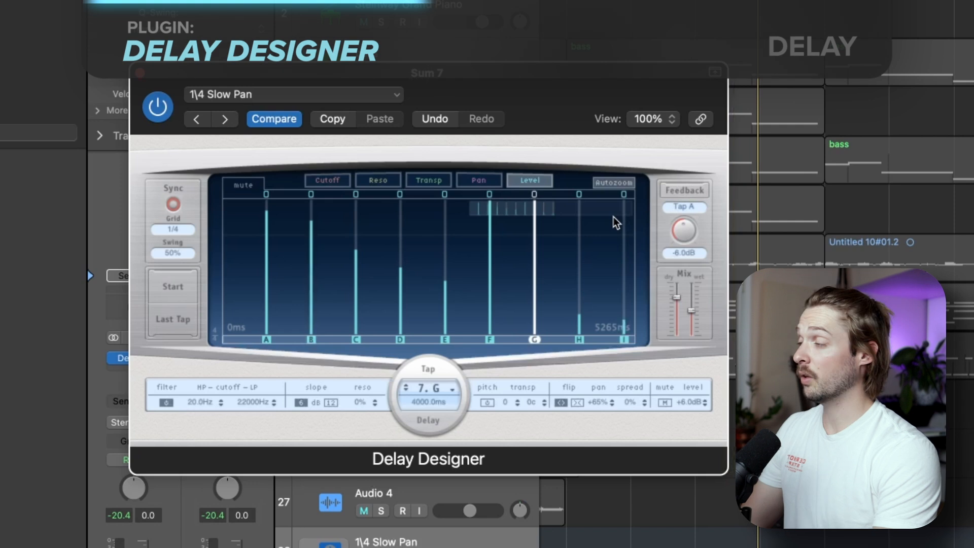
pyautogui.moveTo(538, 217); pyautogui.dragTo(538, 303)
pyautogui.moveTo(488, 223); pyautogui.dragTo(537, 317)
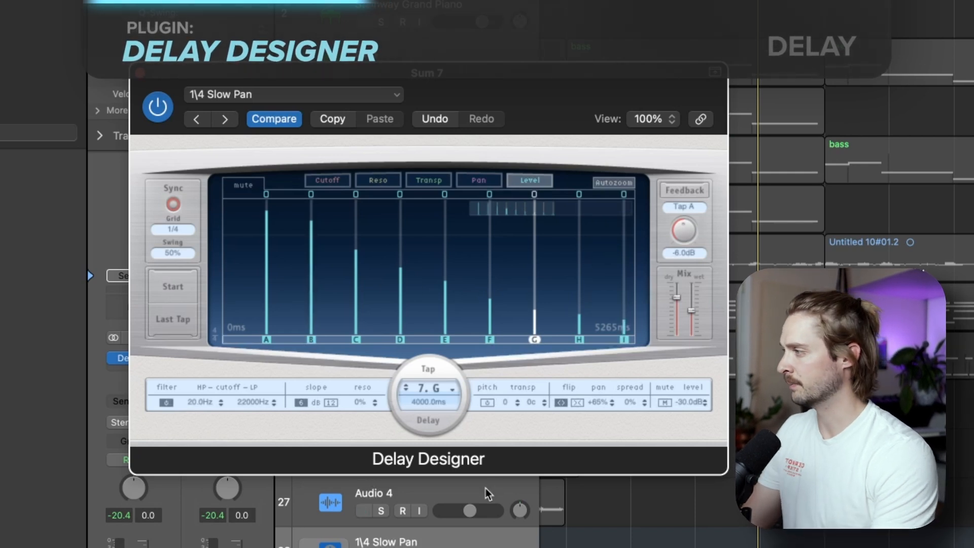
# Set Delay Designer's grid to 1/16 and adjust the dry and wet mix, with the dry level at 0.0 dB.
pyautogui.click(177, 217)
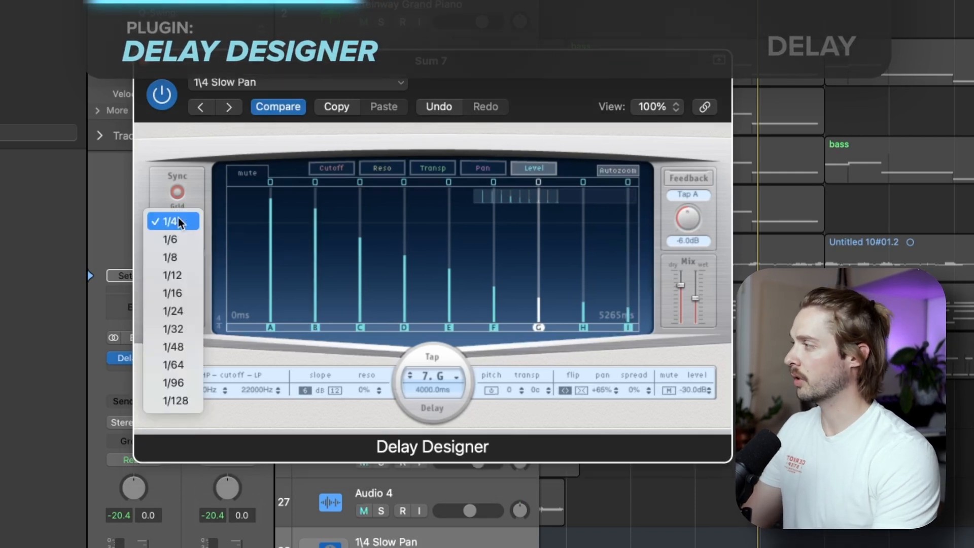
pyautogui.click(183, 293)
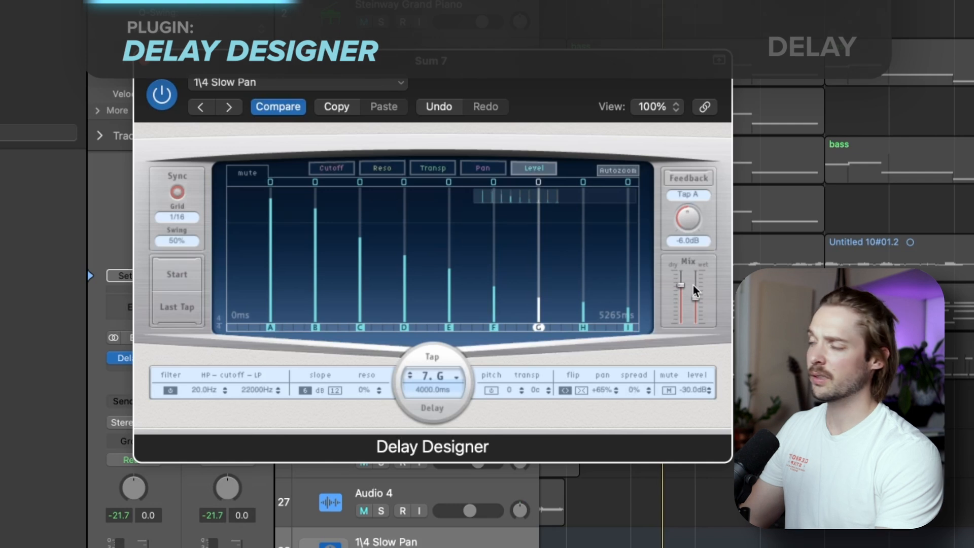
pyautogui.moveTo(678, 284); pyautogui.dragTo(680, 242)
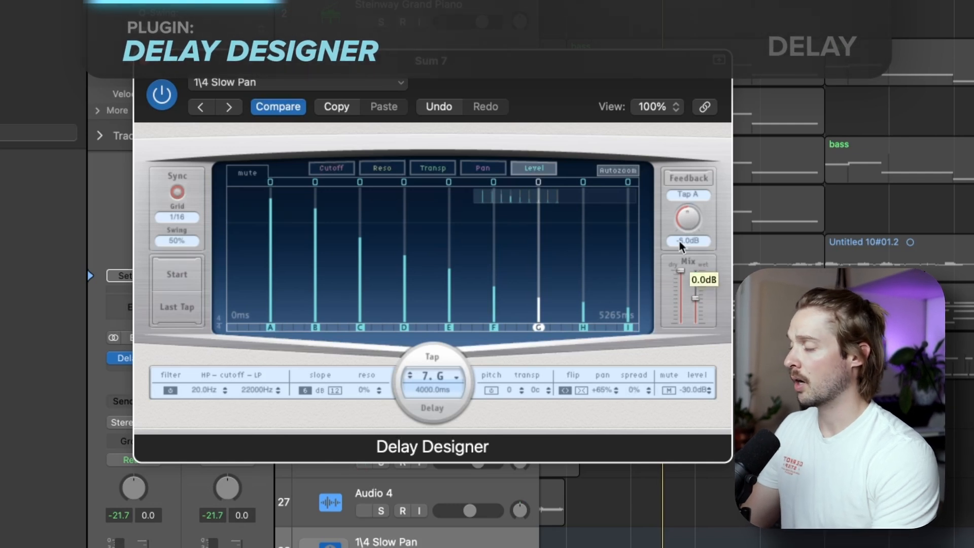
pyautogui.moveTo(695, 297)
pyautogui.mouseDown()
pyautogui.moveTo(698, 346)
pyautogui.moveTo(696, 304)
pyautogui.mouseUp()
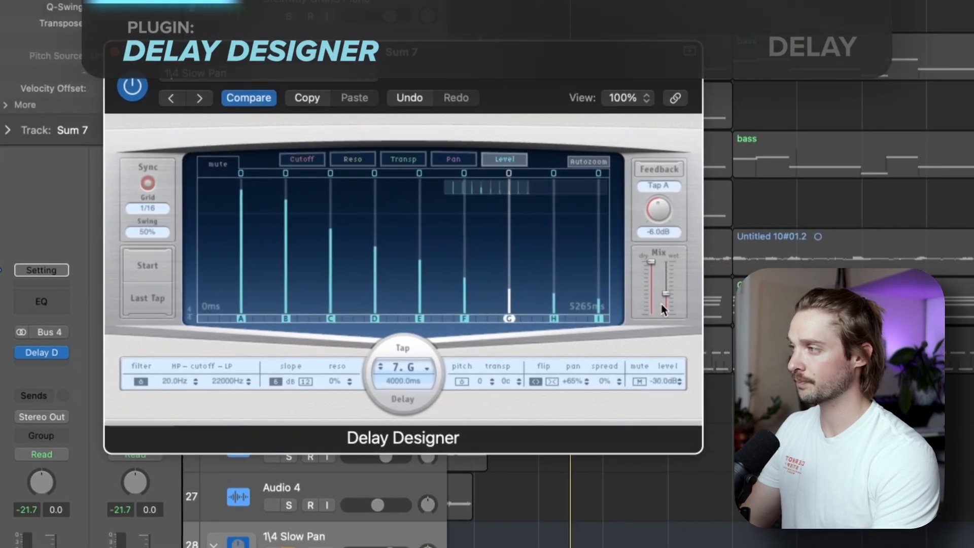
pyautogui.moveTo(662, 309); pyautogui.dragTo(667, 316)
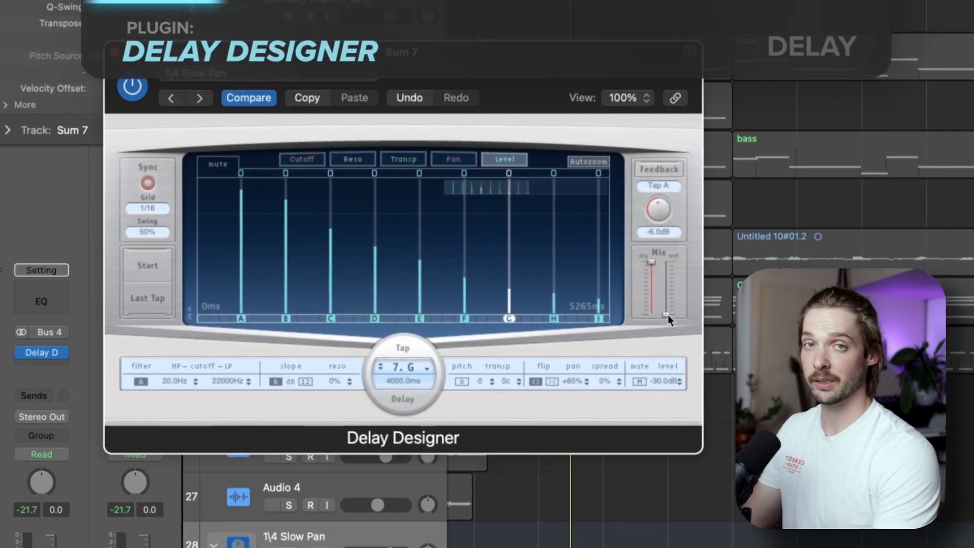
pyautogui.moveTo(668, 314)
pyautogui.mouseDown()
pyautogui.moveTo(670, 244)
pyautogui.moveTo(676, 312)
pyautogui.moveTo(675, 302)
pyautogui.mouseUp()
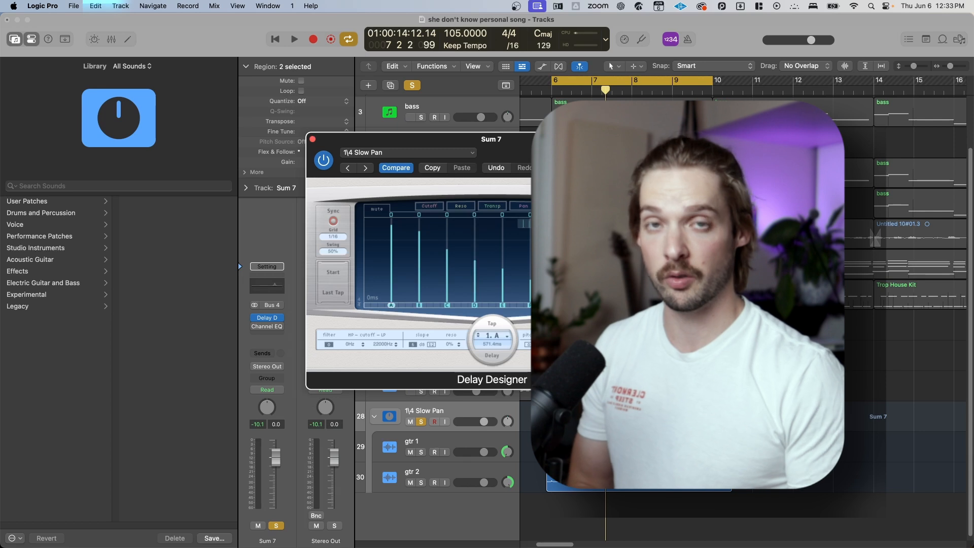
# Replace Delay Designer on the Sum 7 stack with Echo from Logic's Delay group and reposition its window.
pyautogui.moveTo(330, 537)
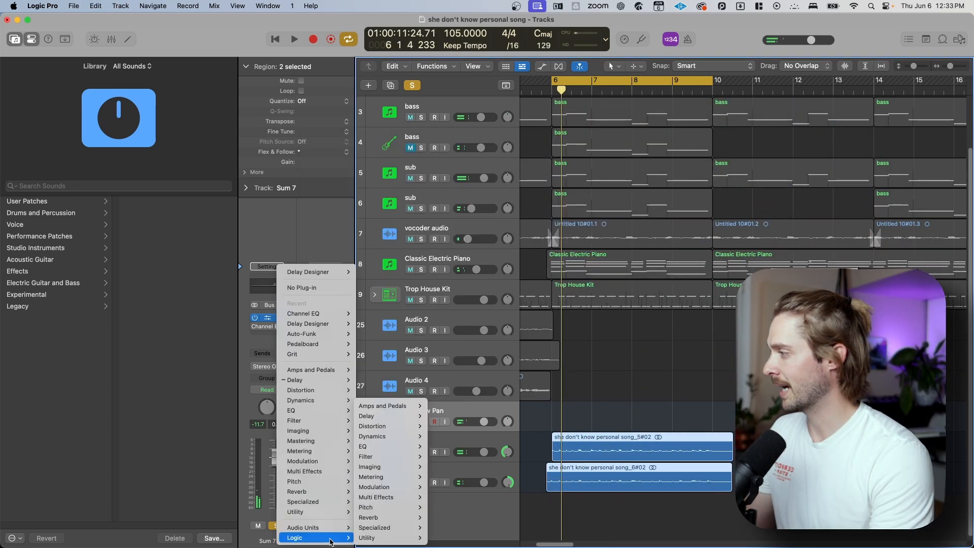
pyautogui.moveTo(386, 416)
pyautogui.moveTo(456, 426)
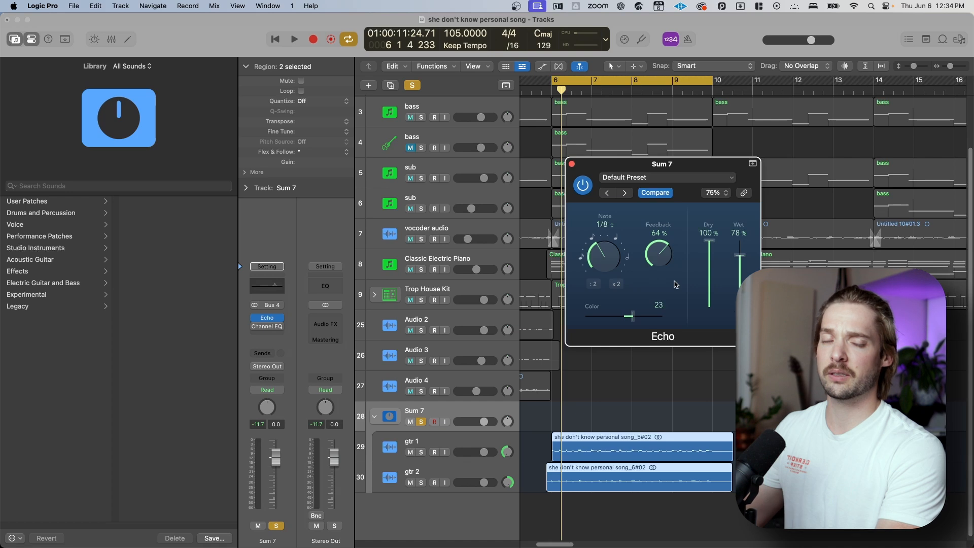
pyautogui.moveTo(703, 166); pyautogui.dragTo(677, 167)
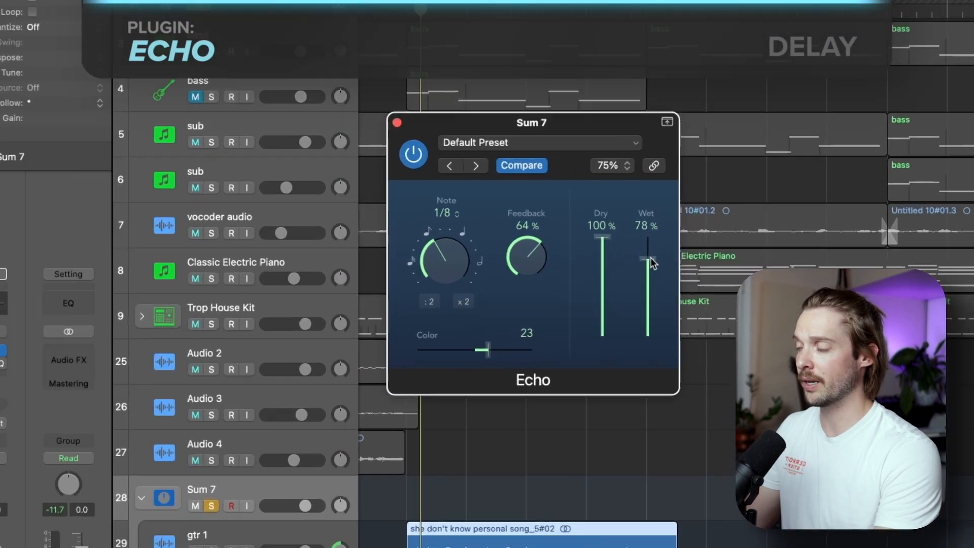
# Try Echo's wet level at 100% and 0% and its feedback at 100%, and look through the note values.
pyautogui.moveTo(713, 256); pyautogui.dragTo(734, 223)
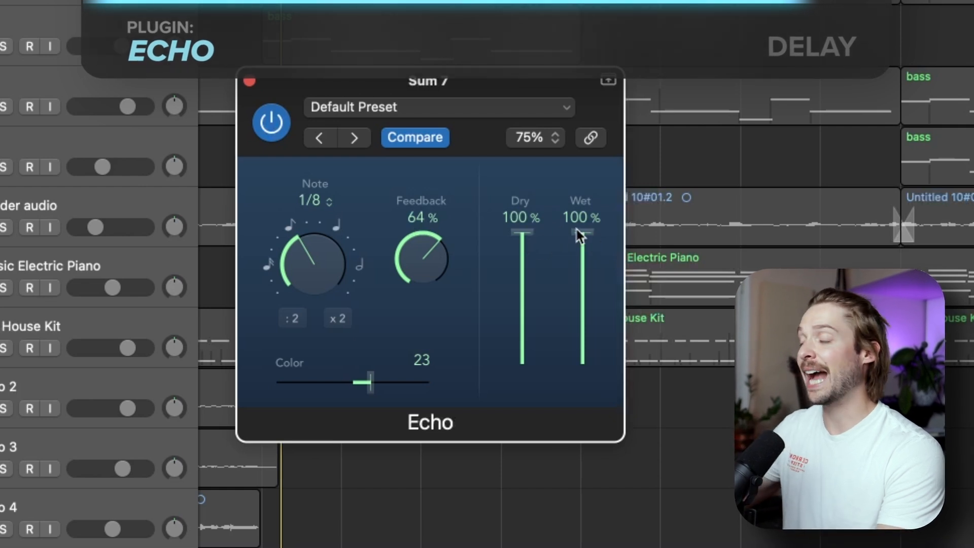
pyautogui.moveTo(580, 233); pyautogui.dragTo(591, 355)
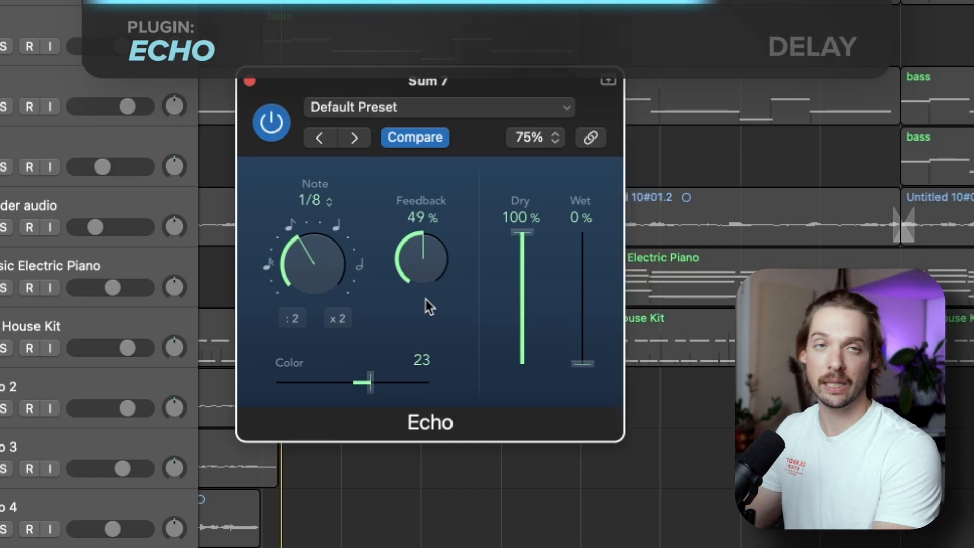
pyautogui.moveTo(425, 300); pyautogui.dragTo(425, 243)
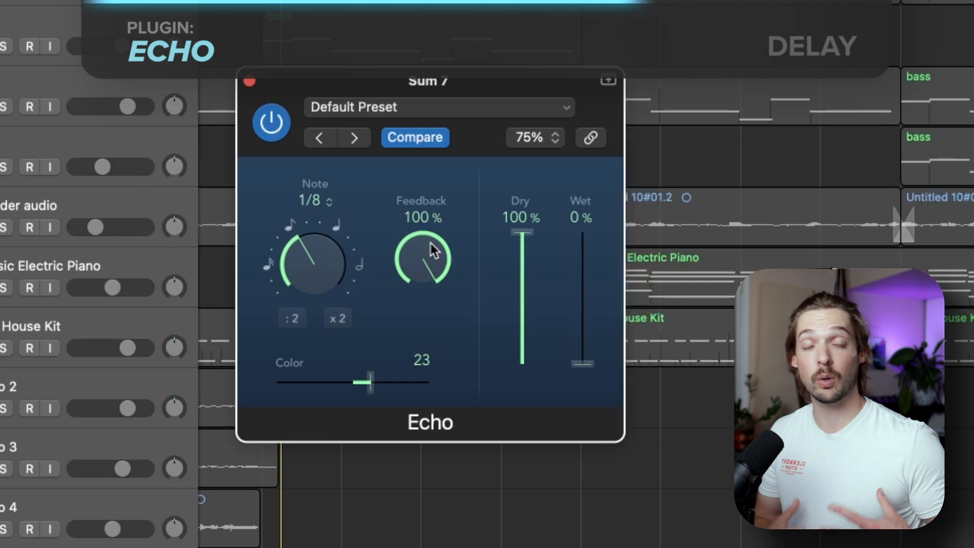
pyautogui.click(320, 201)
pyautogui.click(320, 205)
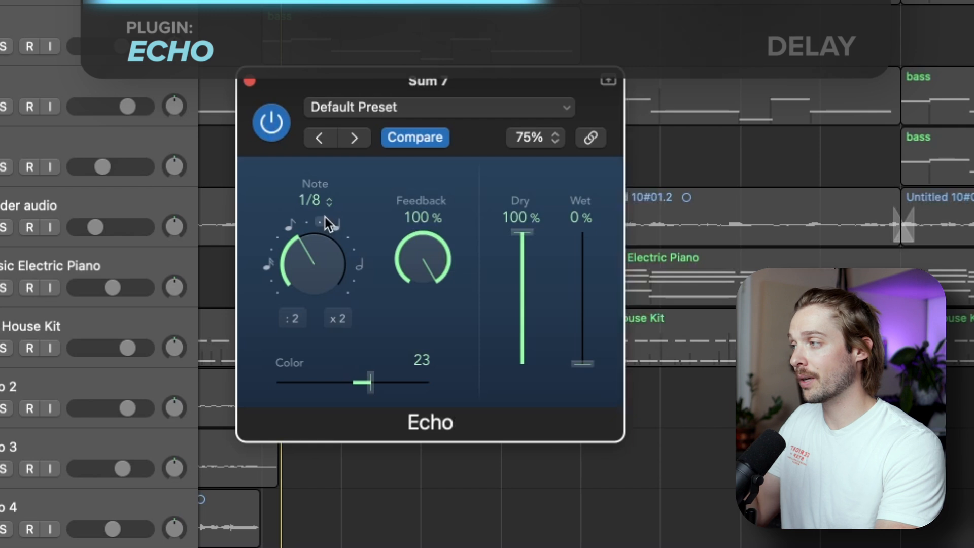
# Set Echo's wet level to 44% and feedback to 27% during playback, and raise its color to 100.
pyautogui.moveTo(583, 364); pyautogui.dragTo(582, 313)
pyautogui.moveTo(463, 271); pyautogui.dragTo(415, 492)
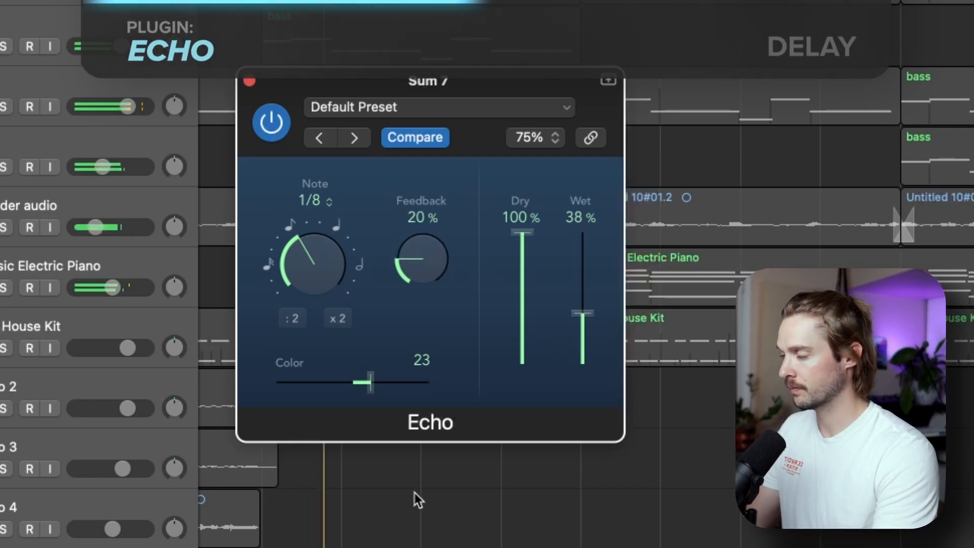
pyautogui.moveTo(582, 313); pyautogui.dragTo(583, 341)
pyautogui.moveTo(427, 230); pyautogui.dragTo(418, 218)
pyautogui.moveTo(589, 339); pyautogui.dragTo(588, 312)
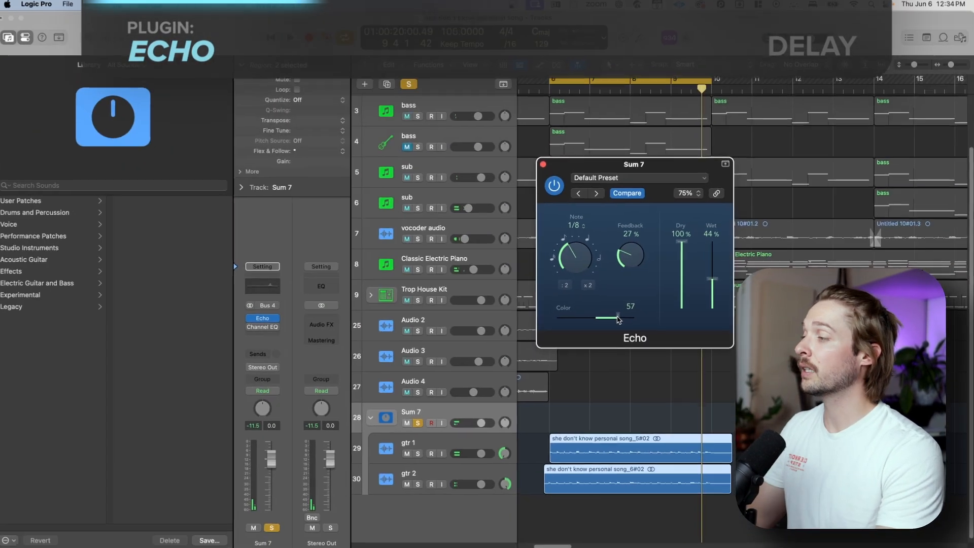
pyautogui.moveTo(396, 380); pyautogui.dragTo(482, 387)
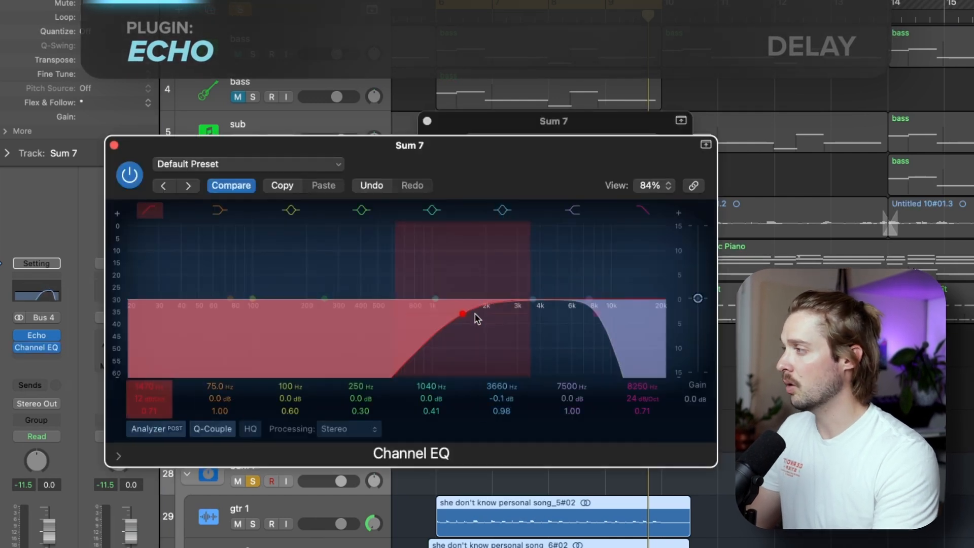
# Set the Channel EQ's low cut to 83 Hz and high cut to 438 Hz, bypass and close it, and lower Echo's color.
pyautogui.moveTo(477, 319); pyautogui.dragTo(252, 318)
pyautogui.moveTo(604, 317); pyautogui.dragTo(379, 313)
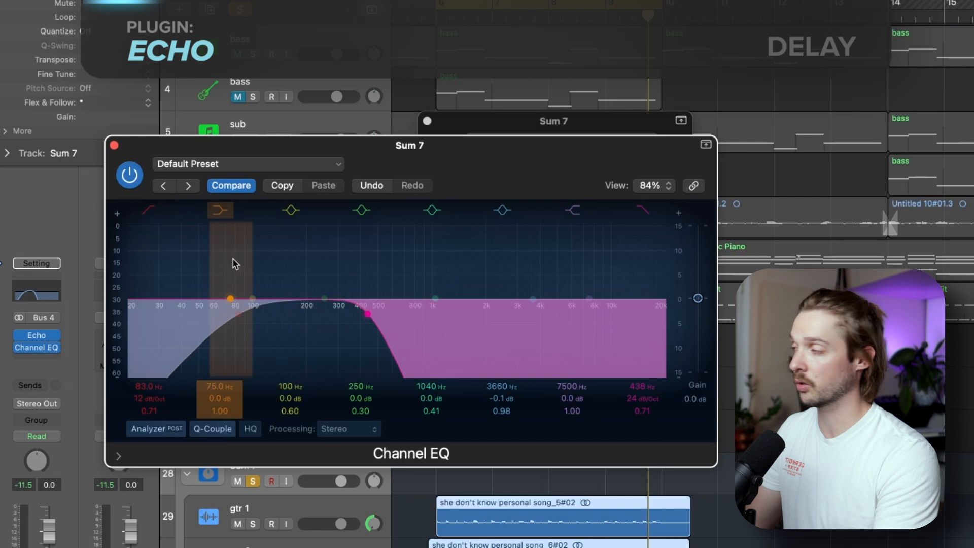
pyautogui.click(127, 170)
pyautogui.click(114, 145)
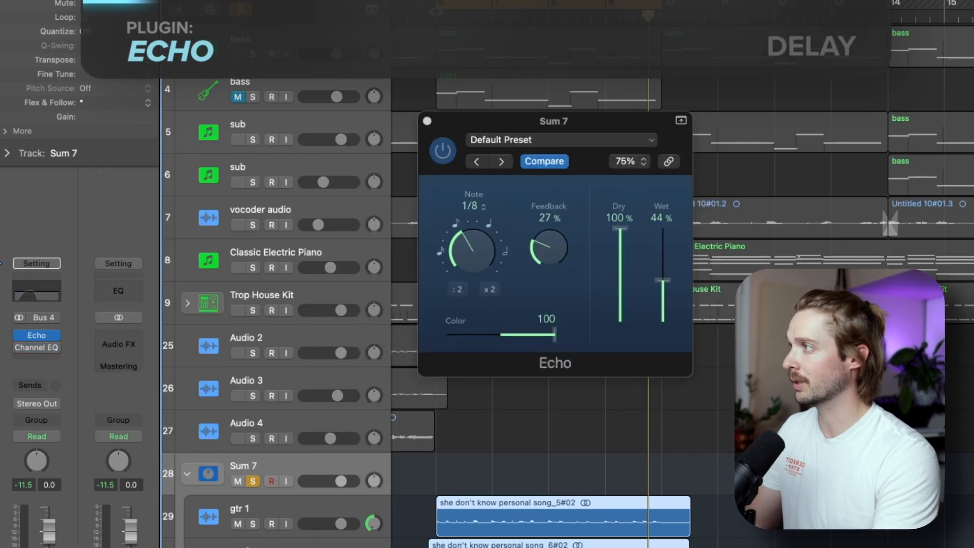
pyautogui.moveTo(555, 334); pyautogui.dragTo(445, 336)
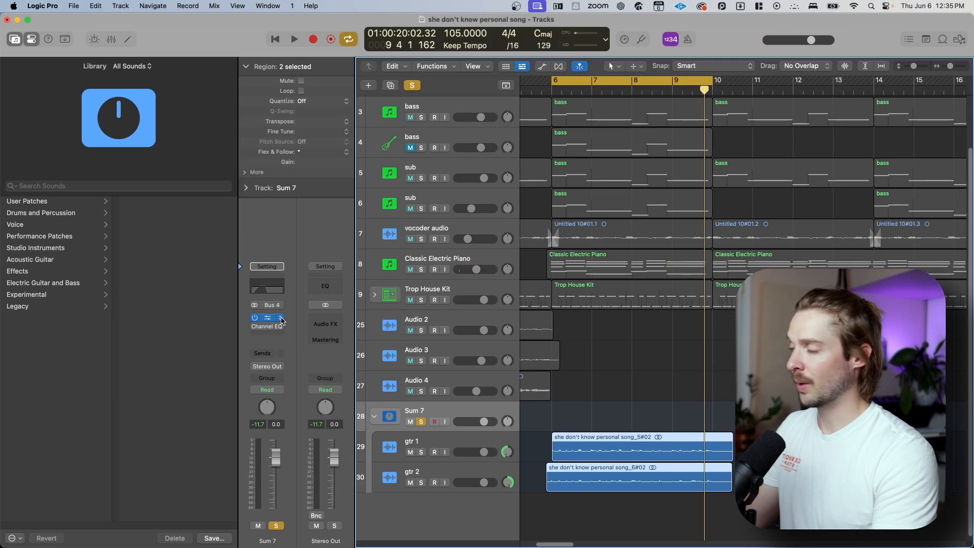
# Replace Echo on the Sum 7 stack with Sample Delay and select the gtr 1 track.
pyautogui.click(55, 335)
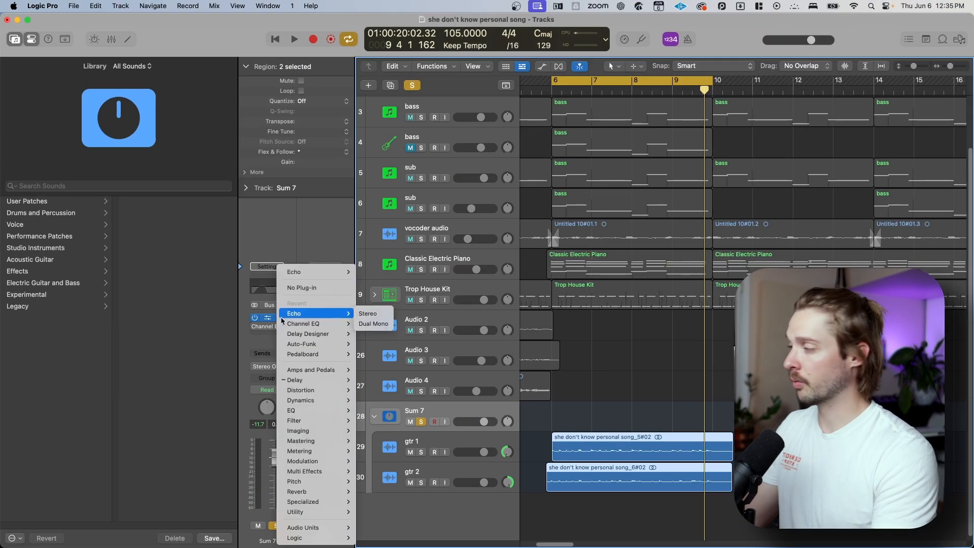
pyautogui.moveTo(334, 539)
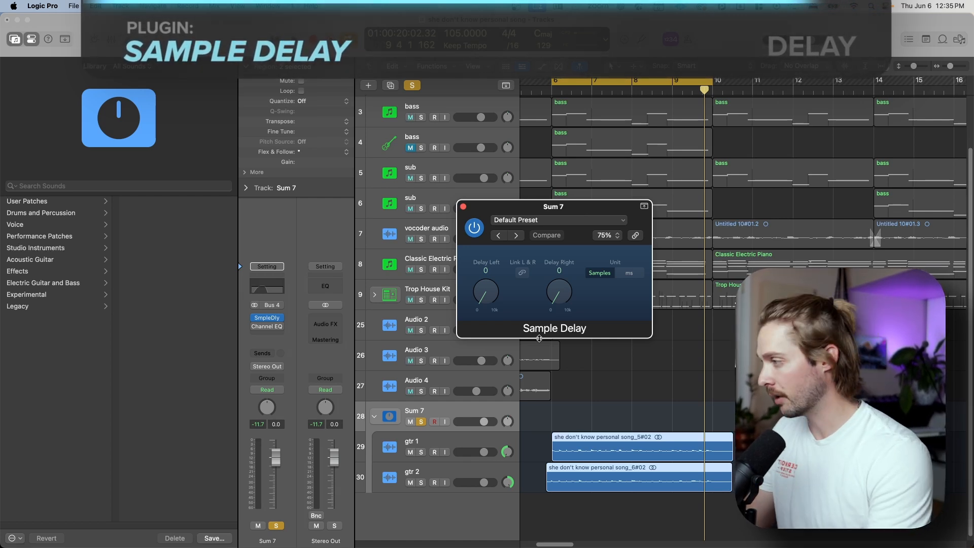
pyautogui.click(492, 446)
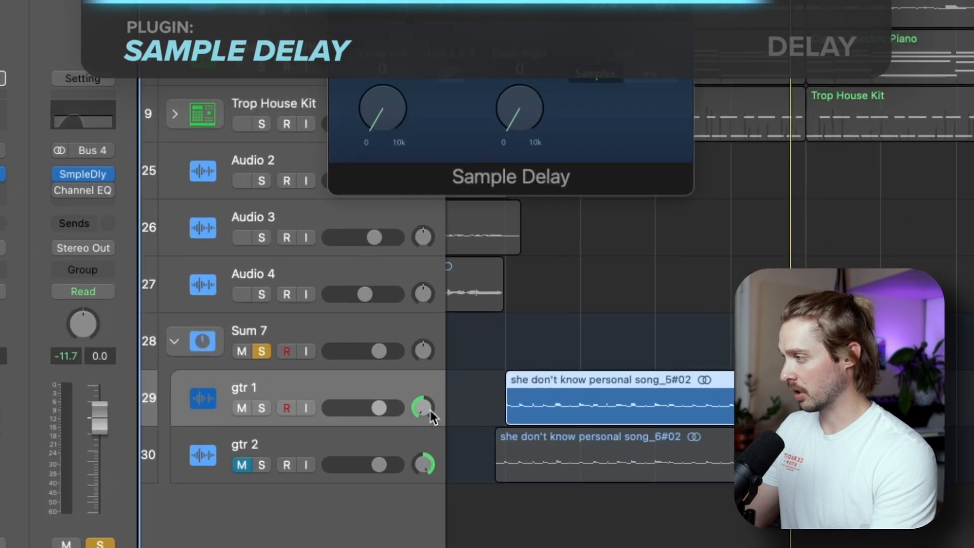
# Center the gtr 1 track's pan and reposition the Sample Delay window over the tracks.
pyautogui.keyDown('alt'); pyautogui.click(428, 411); pyautogui.keyUp('alt')
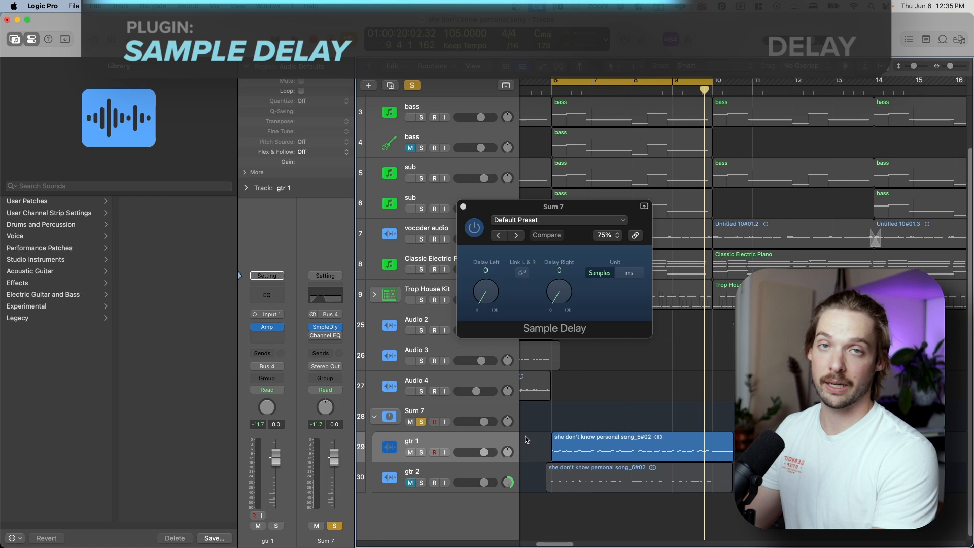
pyautogui.moveTo(570, 214); pyautogui.dragTo(633, 217)
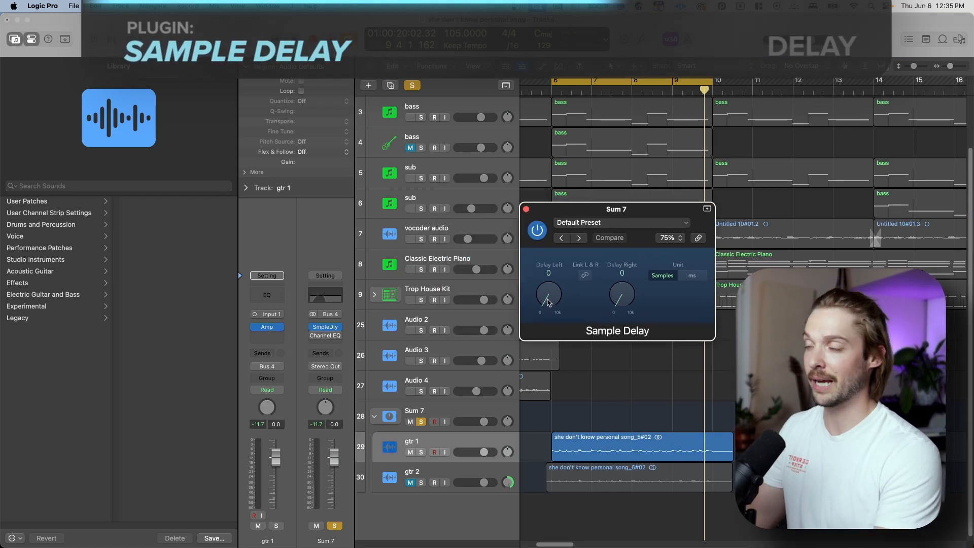
pyautogui.moveTo(648, 216); pyautogui.dragTo(569, 222)
# Switch Sample Delay's unit to ms and adjust the delay, raising the right channel's delay time.
pyautogui.click(619, 280)
pyautogui.moveTo(555, 304); pyautogui.dragTo(554, 302)
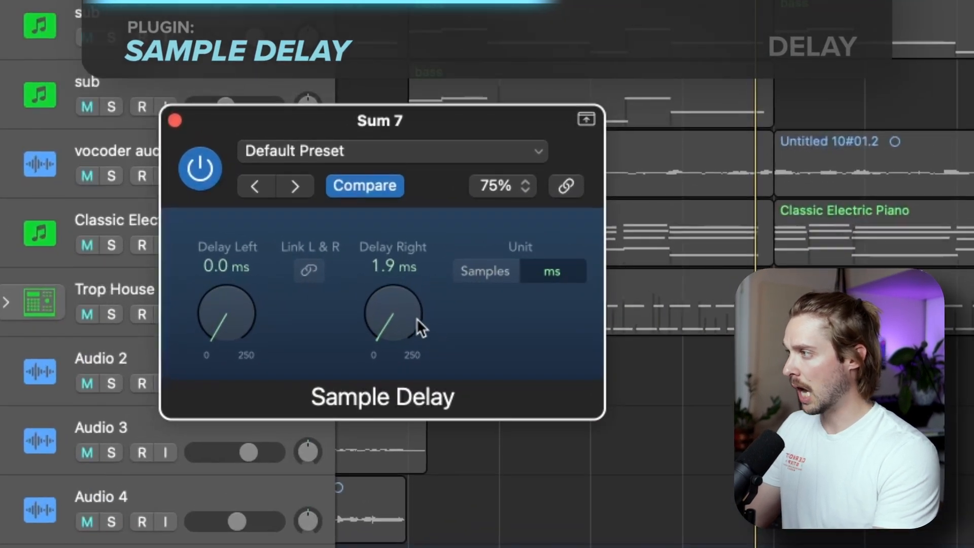
pyautogui.moveTo(416, 304); pyautogui.dragTo(415, 242)
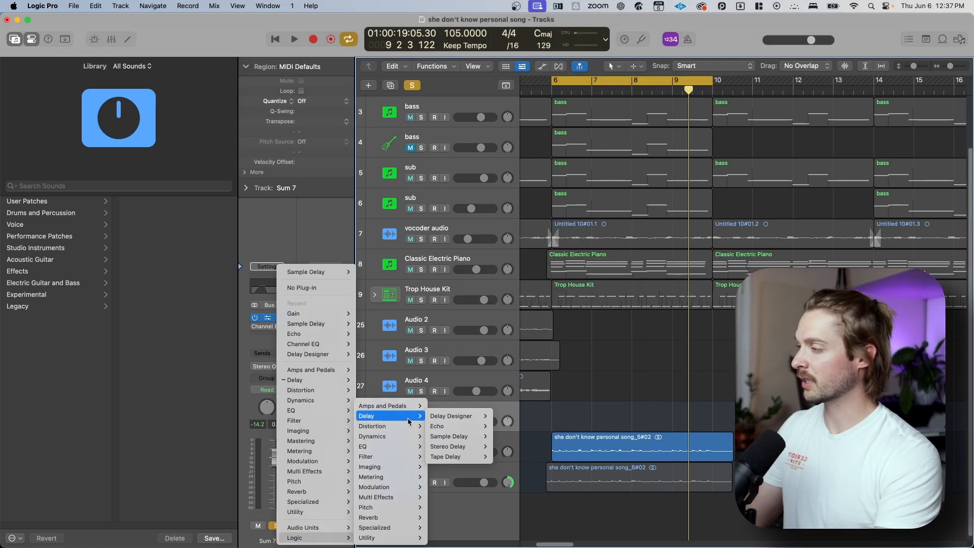
# Replace Sample Delay on the Sum 7 stack with Stereo Delay and set the right delay's feedback to 33%.
pyautogui.click(507, 447)
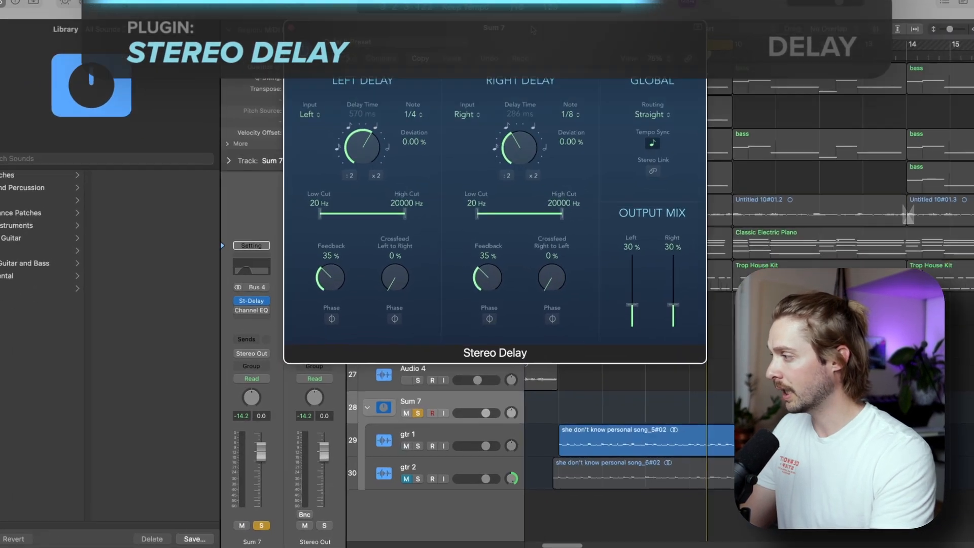
pyautogui.click(468, 434)
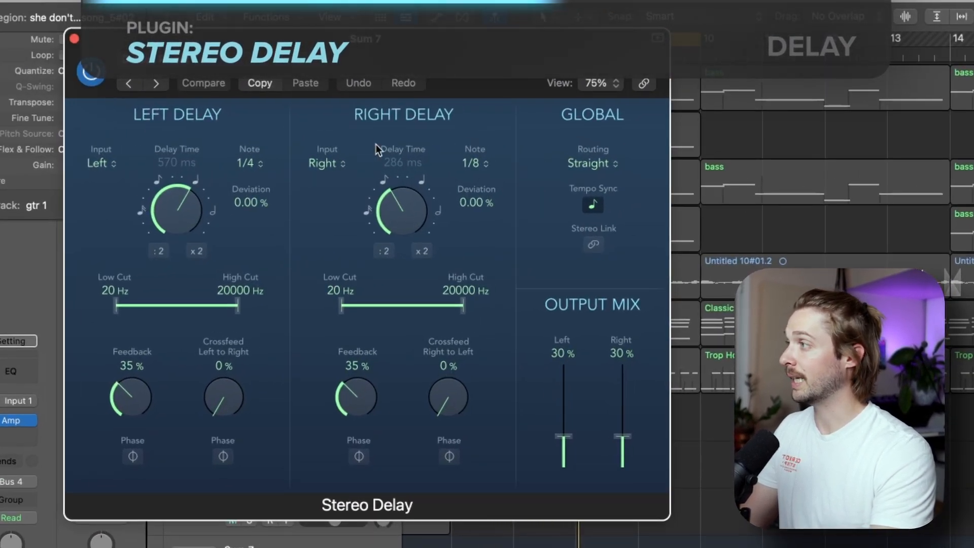
pyautogui.moveTo(372, 402); pyautogui.dragTo(372, 376)
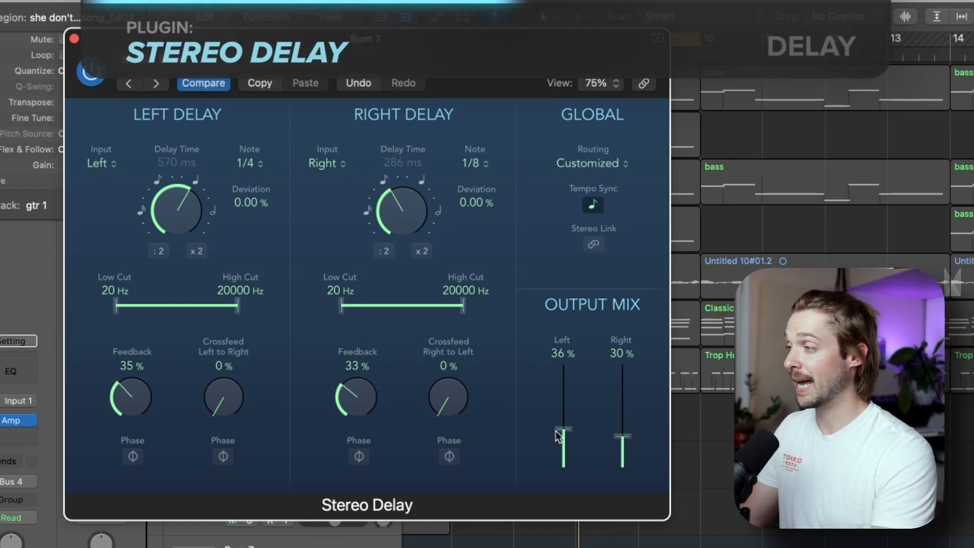
# Set Stereo Delay's output mix to 25% left and 21% right, and the right delay's cuts to 150 Hz and 2000 Hz.
pyautogui.moveTo(563, 459); pyautogui.dragTo(583, 486)
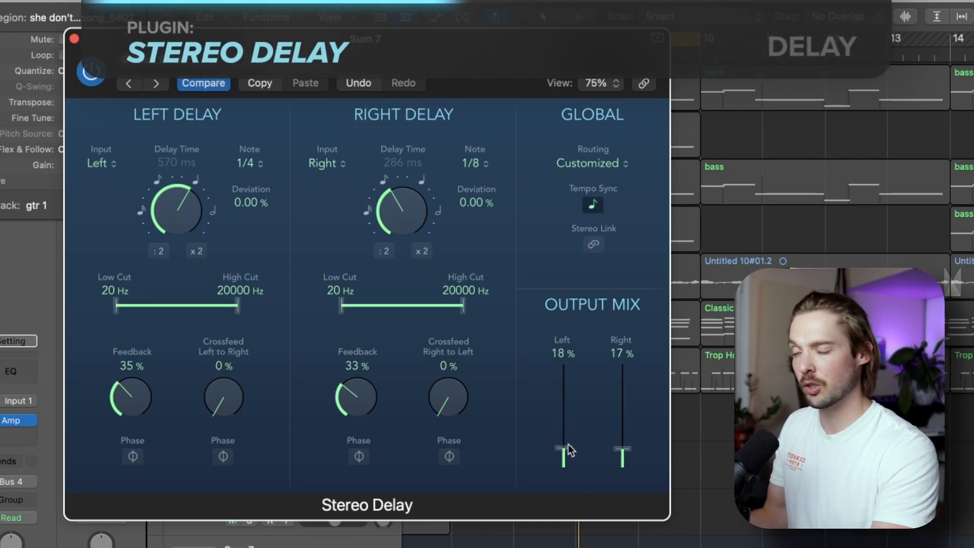
pyautogui.moveTo(564, 450); pyautogui.dragTo(574, 364)
pyautogui.moveTo(562, 329); pyautogui.dragTo(558, 444)
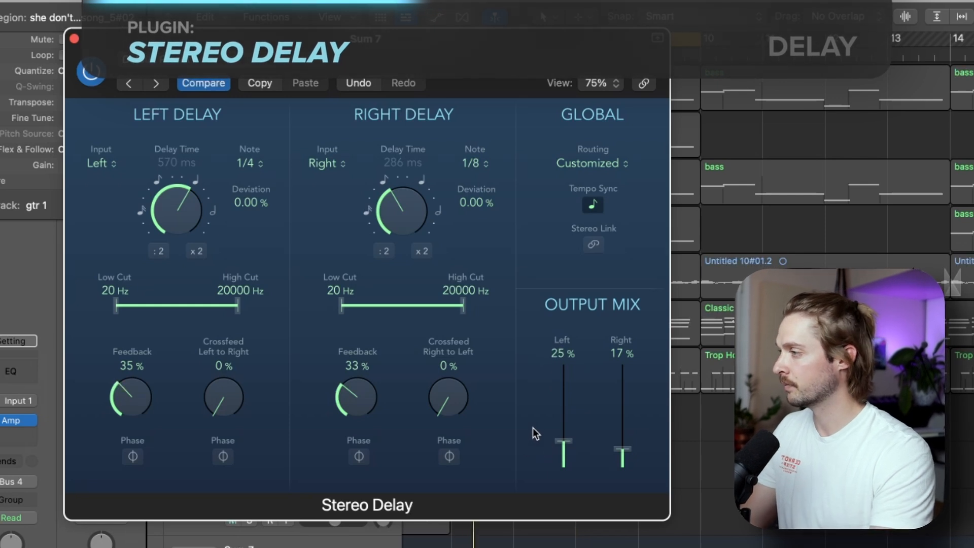
pyautogui.moveTo(622, 449); pyautogui.dragTo(621, 447)
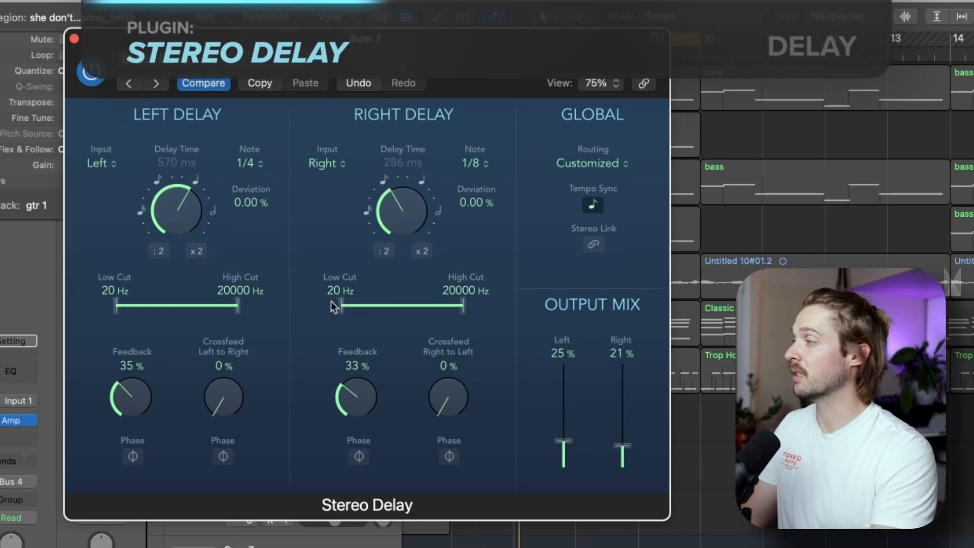
pyautogui.moveTo(422, 313)
pyautogui.mouseDown()
pyautogui.moveTo(449, 308)
pyautogui.moveTo(410, 310)
pyautogui.mouseUp()
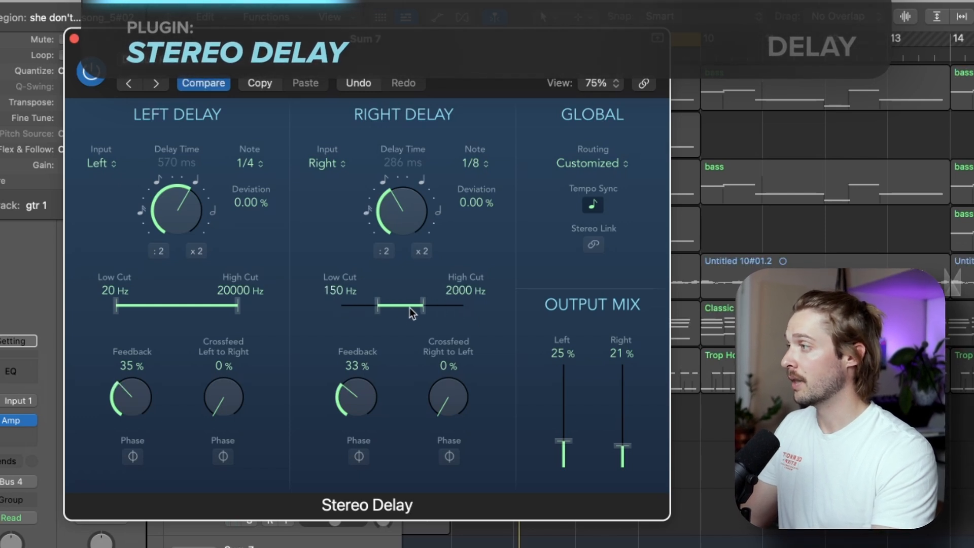
# Try a Channel EQ on gtr 1 with a 262 Hz low cut and 1370 Hz high cut, and remove it.
pyautogui.click(4, 375)
pyautogui.click(111, 238)
pyautogui.moveTo(112, 237); pyautogui.dragTo(318, 264)
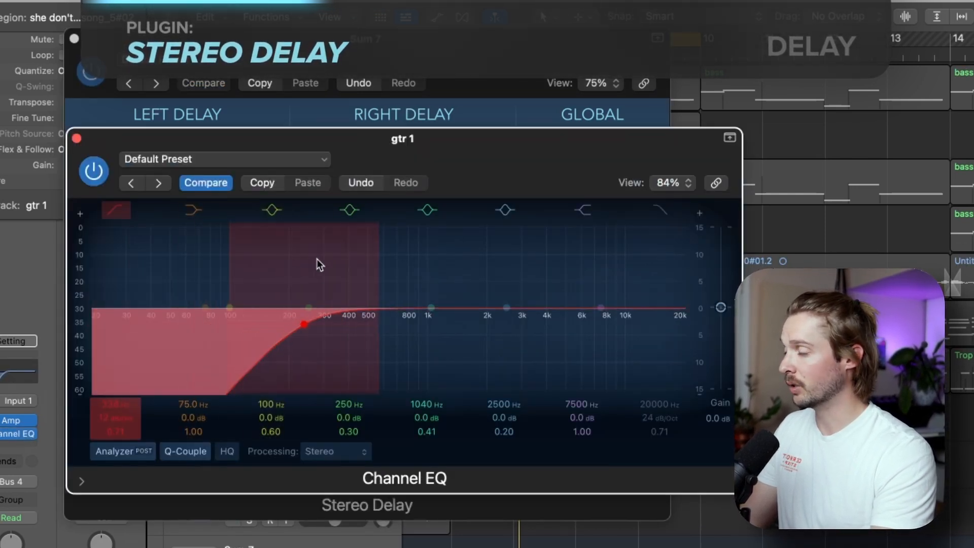
pyautogui.click(659, 245)
pyautogui.moveTo(658, 245); pyautogui.dragTo(494, 312)
pyautogui.moveTo(303, 324)
pyautogui.mouseDown()
pyautogui.moveTo(272, 330)
pyautogui.moveTo(321, 330)
pyautogui.moveTo(289, 326)
pyautogui.mouseUp()
pyautogui.moveTo(522, 324); pyautogui.dragTo(451, 266)
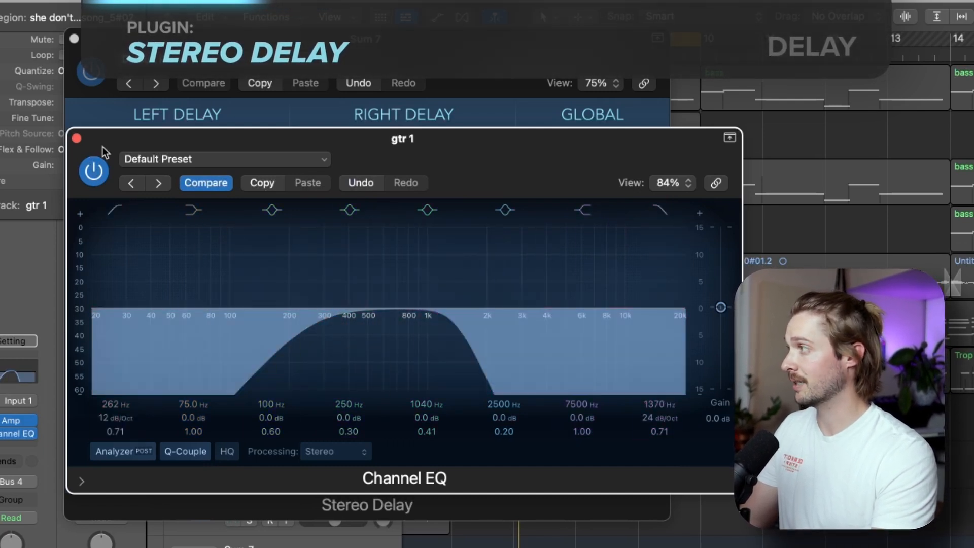
pyautogui.click(77, 138)
pyautogui.click(35, 434)
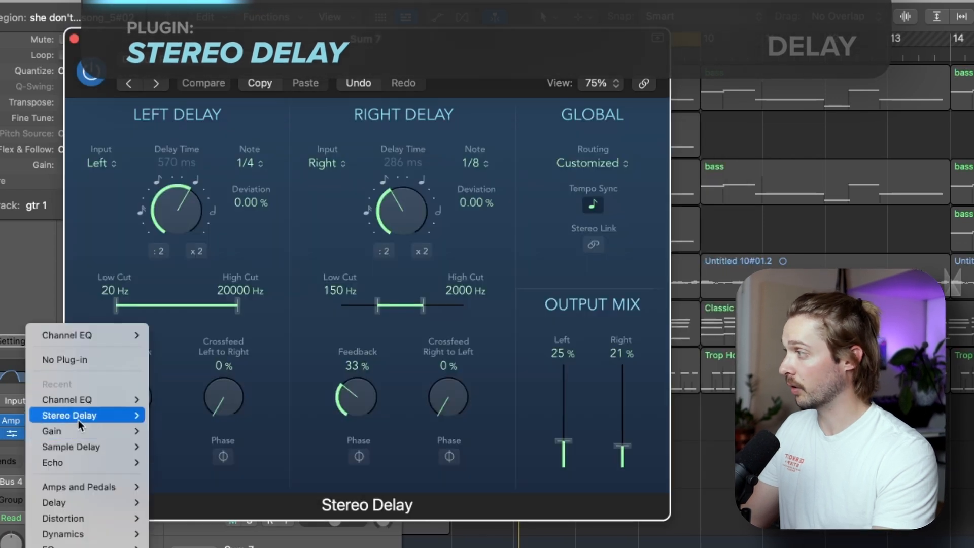
pyautogui.click(90, 360)
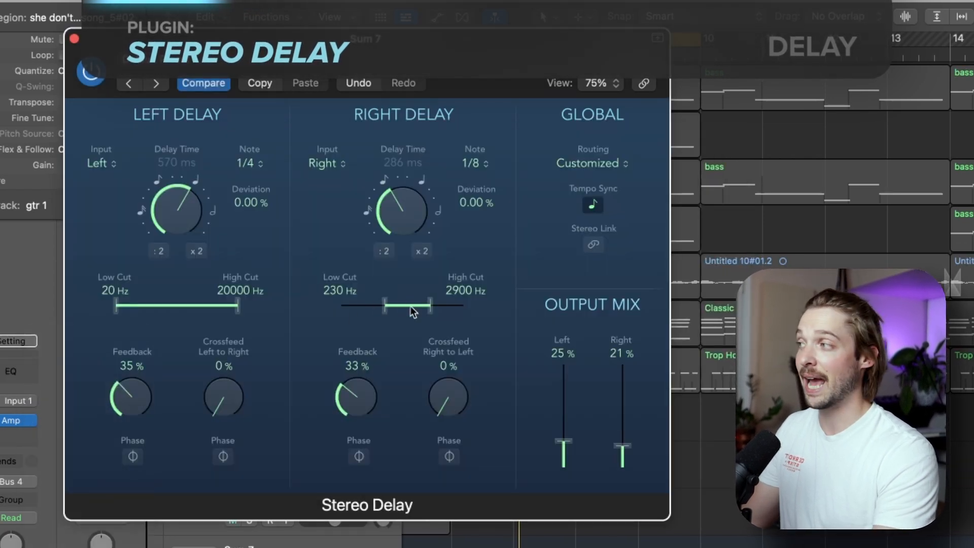
# Set the left delay's low cut to 270 Hz and high cut to 2100 Hz, and readjust the right delay's cut range.
pyautogui.moveTo(236, 314); pyautogui.dragTo(178, 313)
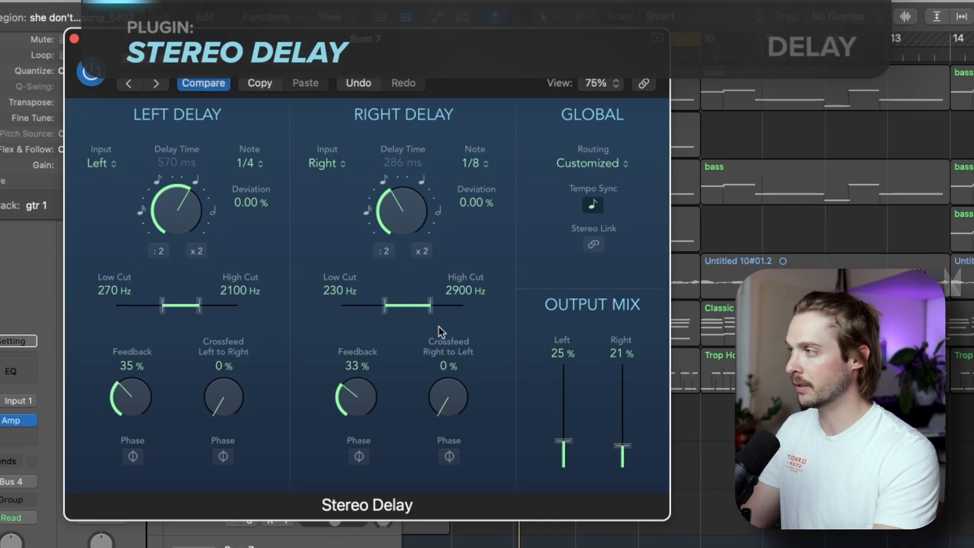
pyautogui.moveTo(421, 310)
pyautogui.mouseDown()
pyautogui.moveTo(462, 310)
pyautogui.moveTo(375, 311)
pyautogui.moveTo(425, 315)
pyautogui.mouseUp()
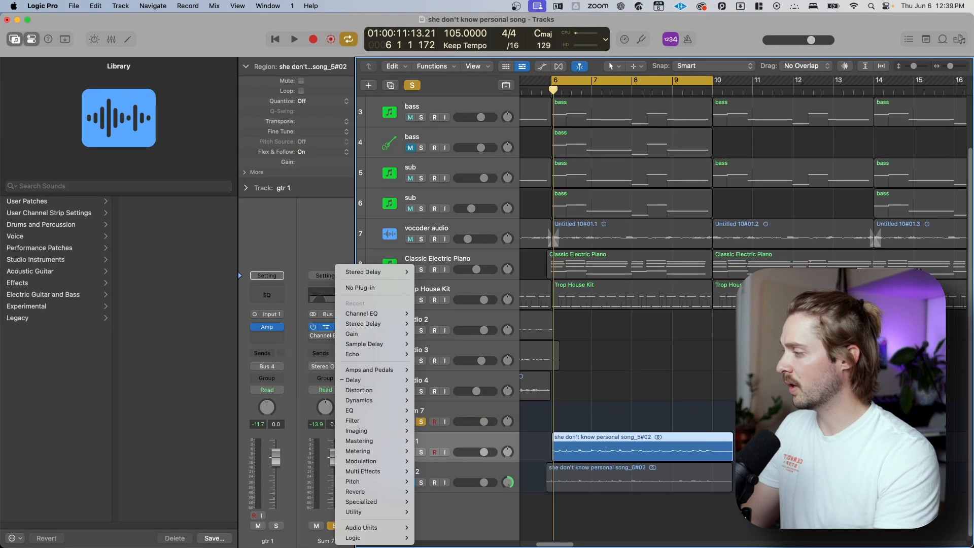
# Replace Stereo Delay on Sum 7 with Tape Delay, using 44% flutter intensity, 0% dry and 100% wet.
pyautogui.moveTo(387, 540)
pyautogui.moveTo(447, 416)
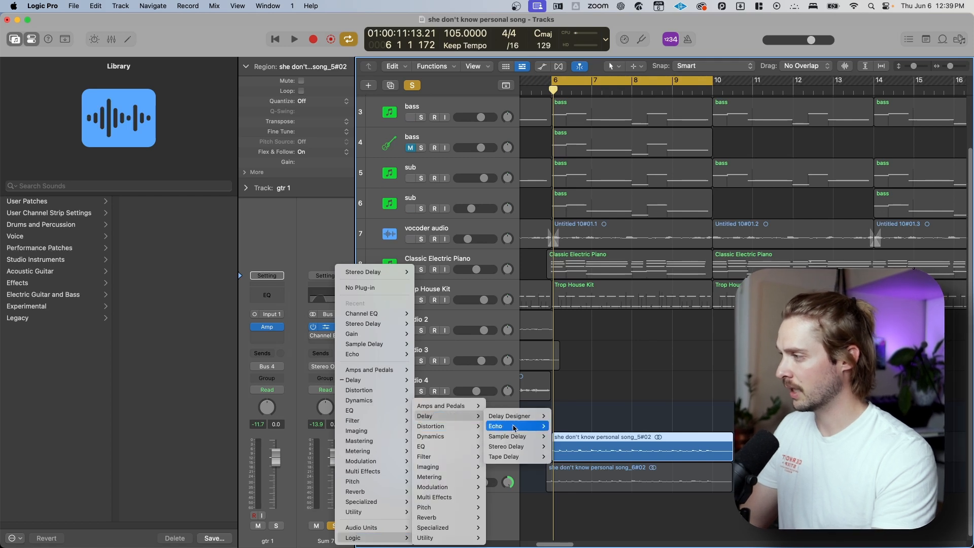
pyautogui.click(533, 456)
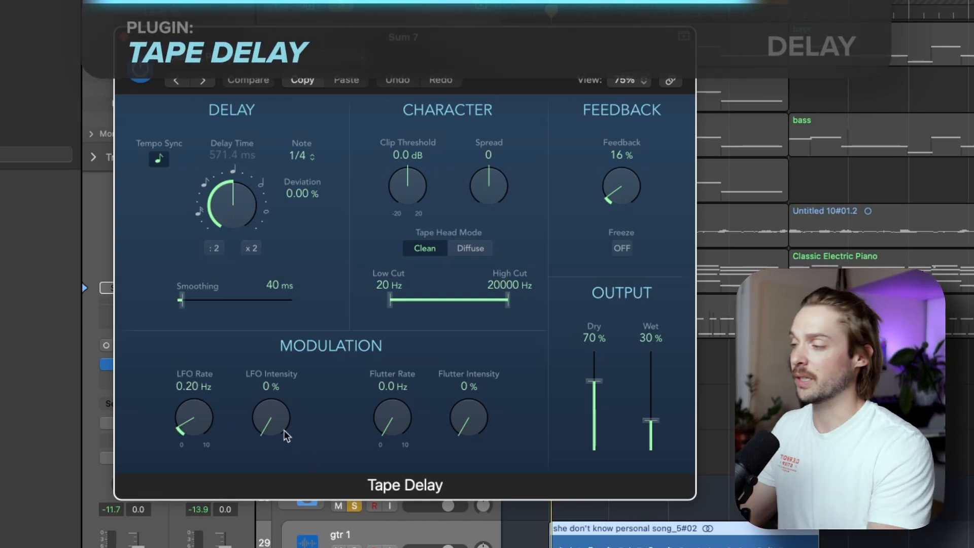
pyautogui.moveTo(482, 428); pyautogui.dragTo(467, 326)
pyautogui.moveTo(594, 380); pyautogui.dragTo(593, 450)
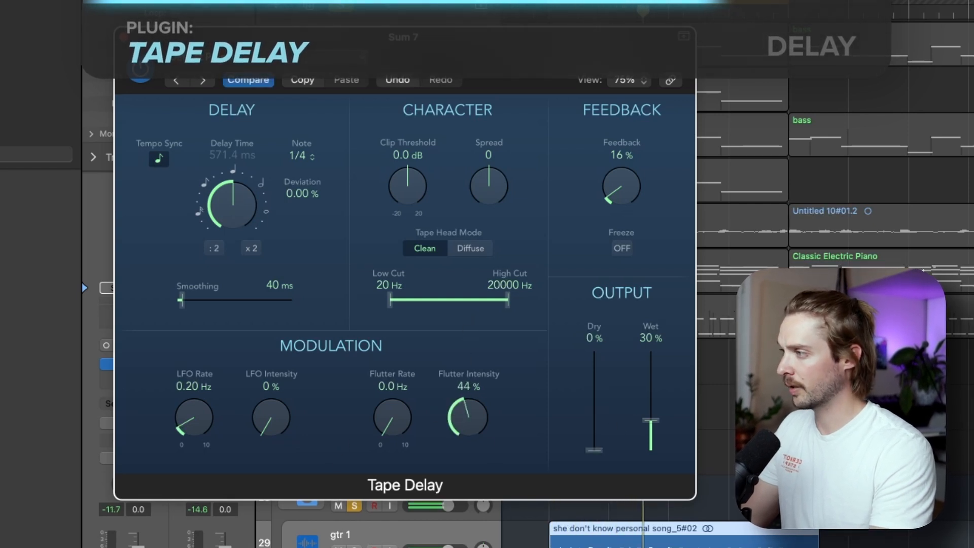
pyautogui.moveTo(650, 420); pyautogui.dragTo(651, 67)
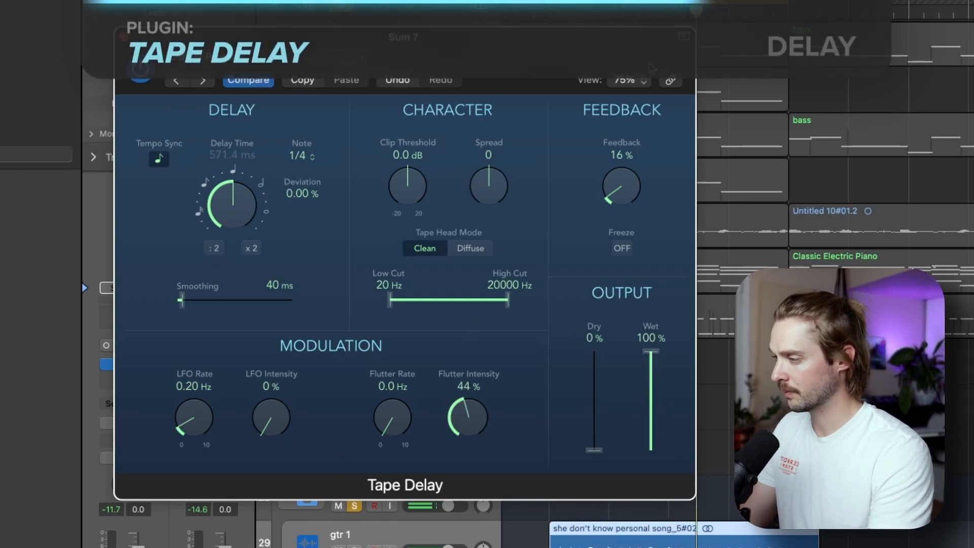
# Try Tape Delay modulation with LFO rate 0.60 Hz, LFO intensity 53%, flutter rate 3.5 Hz and flutter intensity 31%.
pyautogui.moveTo(477, 411); pyautogui.dragTo(474, 439)
pyautogui.moveTo(271, 421); pyautogui.dragTo(263, 375)
pyautogui.moveTo(377, 436); pyautogui.dragTo(393, 343)
pyautogui.moveTo(406, 421); pyautogui.dragTo(388, 461)
pyautogui.moveTo(199, 425); pyautogui.dragTo(199, 372)
pyautogui.moveTo(270, 416); pyautogui.dragTo(271, 431)
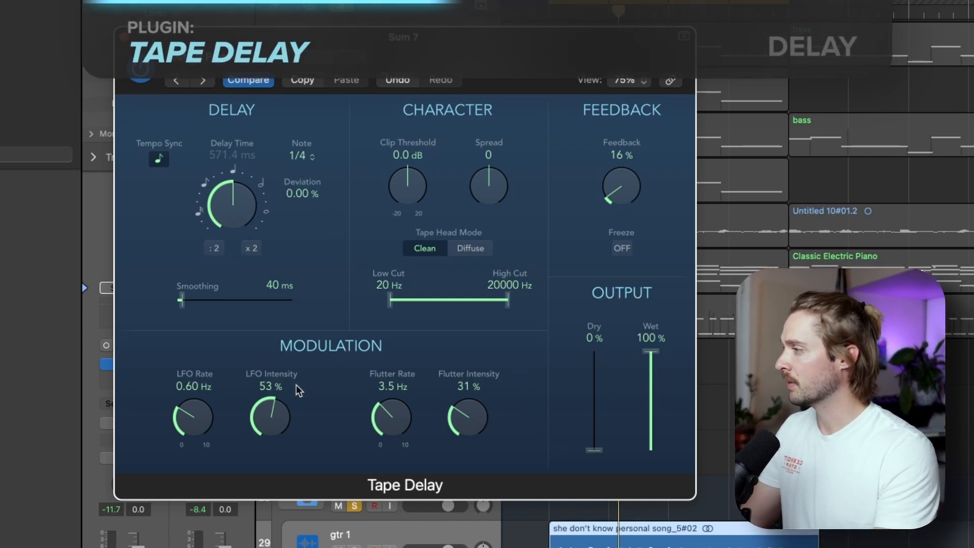
# Set all of Tape Delay's LFO and flutter rates and intensities to zero.
pyautogui.moveTo(278, 383); pyautogui.dragTo(191, 510)
pyautogui.moveTo(193, 421); pyautogui.dragTo(203, 474)
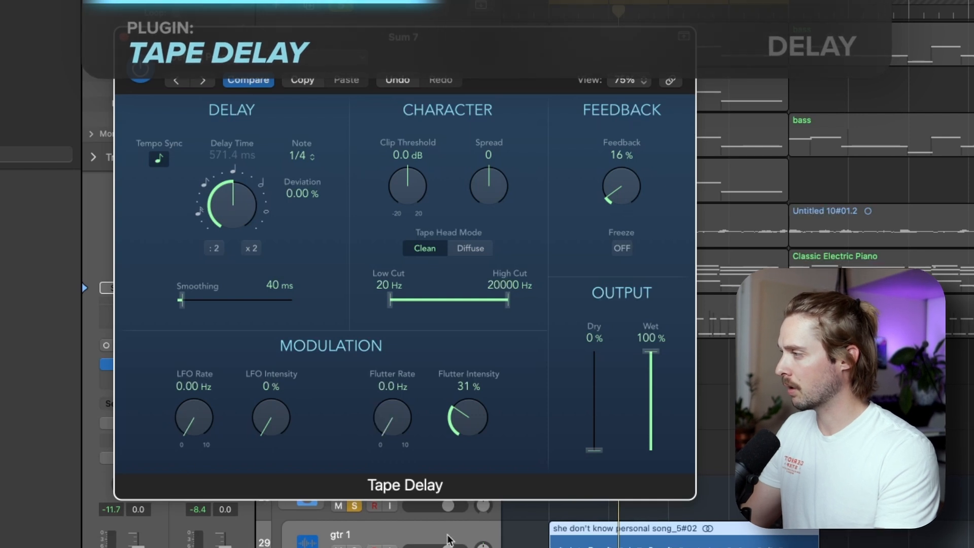
pyautogui.moveTo(472, 431); pyautogui.dragTo(607, 542)
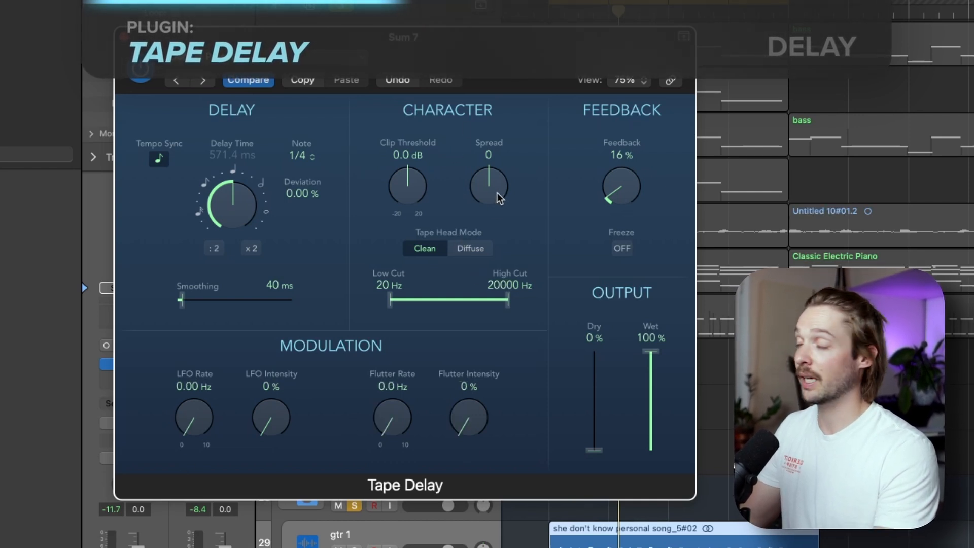
# Set Tape Delay's low cut to 76 Hz, high cut to 6300 Hz and spread to 100, comparing Diffuse tape head mode with Clean.
pyautogui.moveTo(497, 193); pyautogui.dragTo(495, 158)
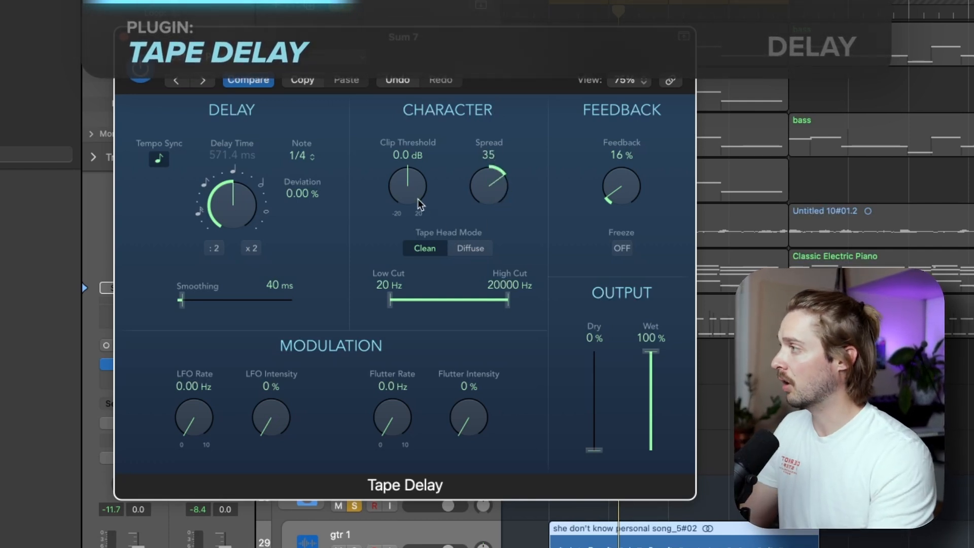
pyautogui.moveTo(472, 318)
pyautogui.mouseDown()
pyautogui.moveTo(498, 305)
pyautogui.moveTo(480, 306)
pyautogui.mouseUp()
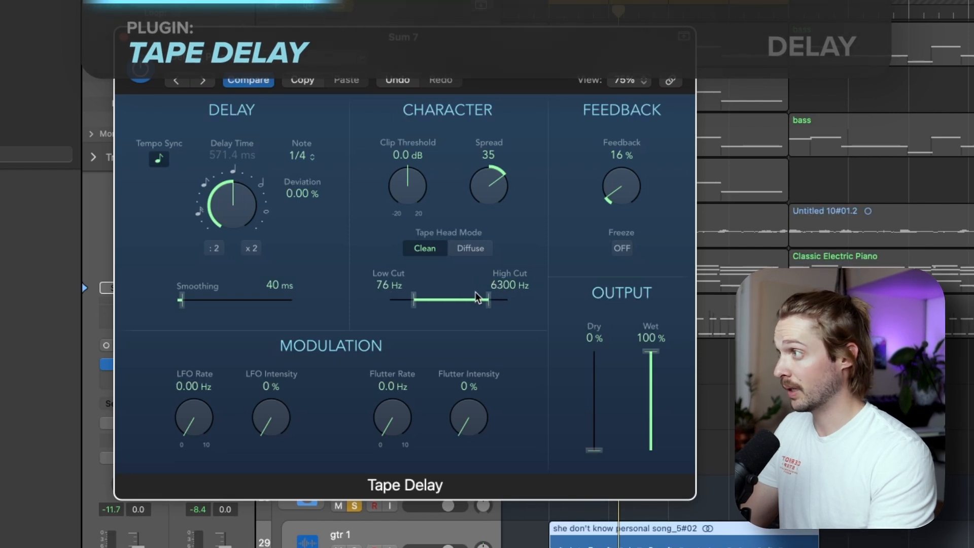
pyautogui.click(468, 249)
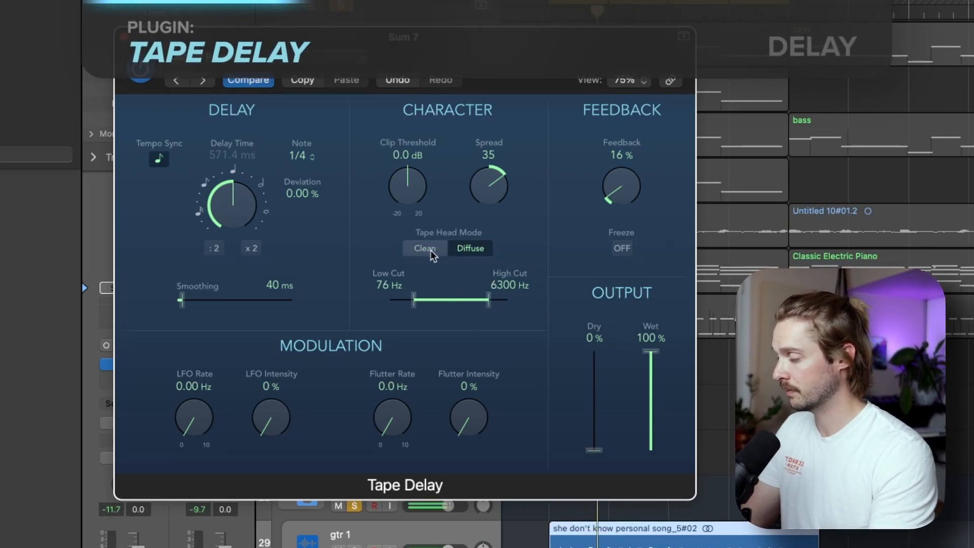
pyautogui.moveTo(484, 185); pyautogui.dragTo(485, 145)
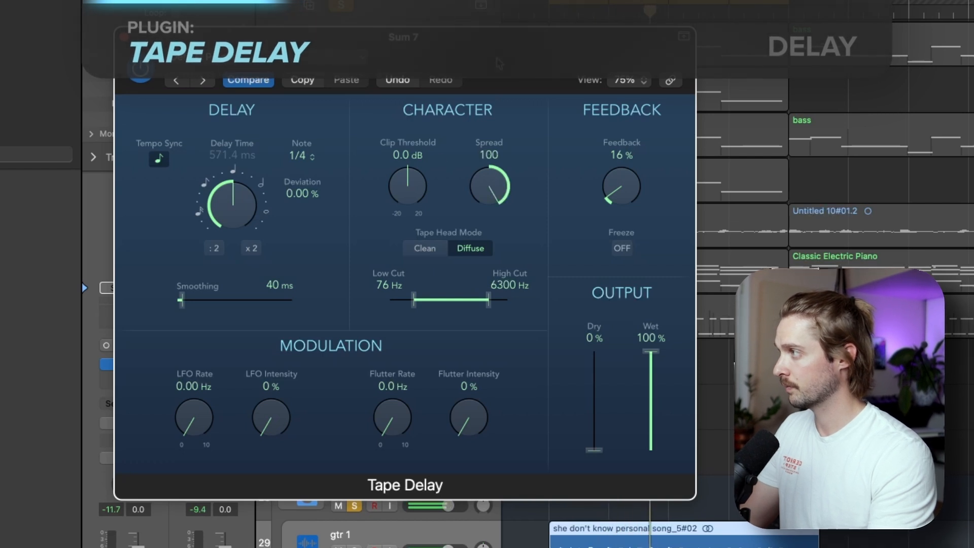
pyautogui.click(425, 249)
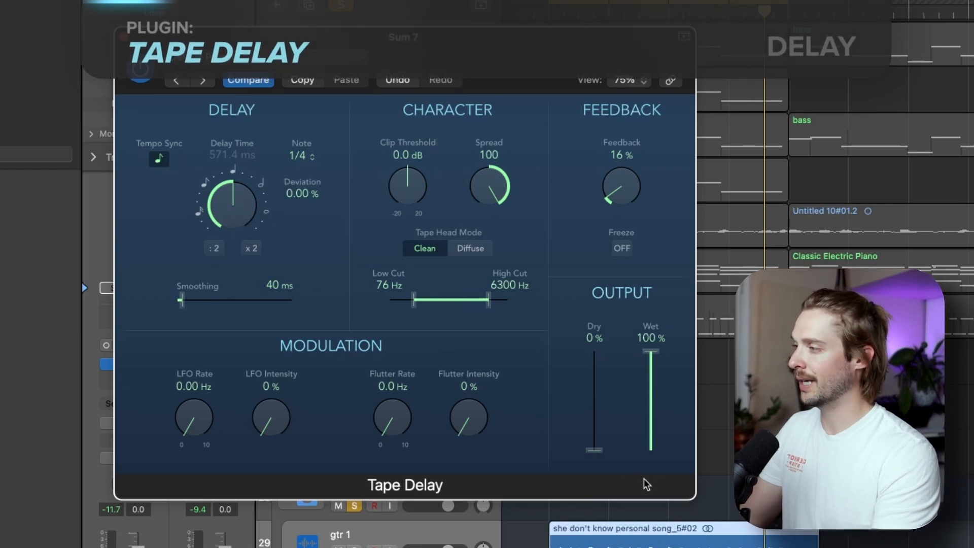
# Set Tape Delay's dry level to 98% and wet level to 8%, and readjust its low cut and spread.
pyautogui.moveTo(596, 453); pyautogui.dragTo(653, 444)
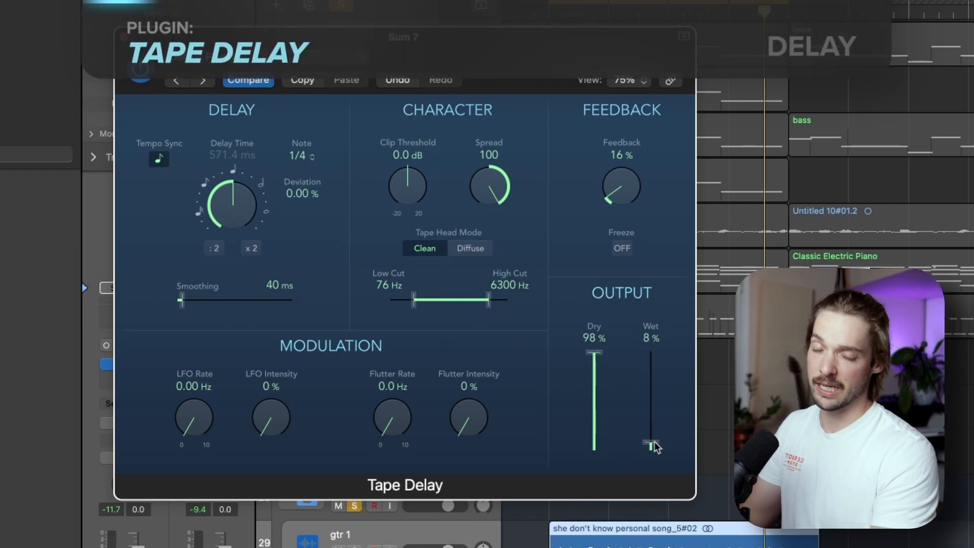
pyautogui.moveTo(411, 305); pyautogui.dragTo(429, 302)
pyautogui.moveTo(488, 195); pyautogui.dragTo(481, 219)
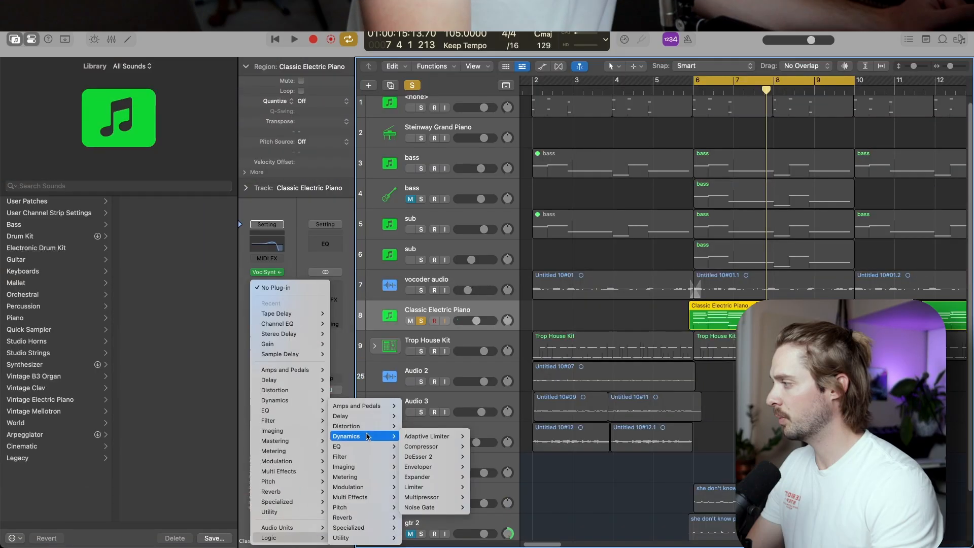
# Insert a stereo Bitcrusher on the Classic Electric Piano track, set downsampling to about 14x and move its window off the tracks.
pyautogui.moveTo(366, 429)
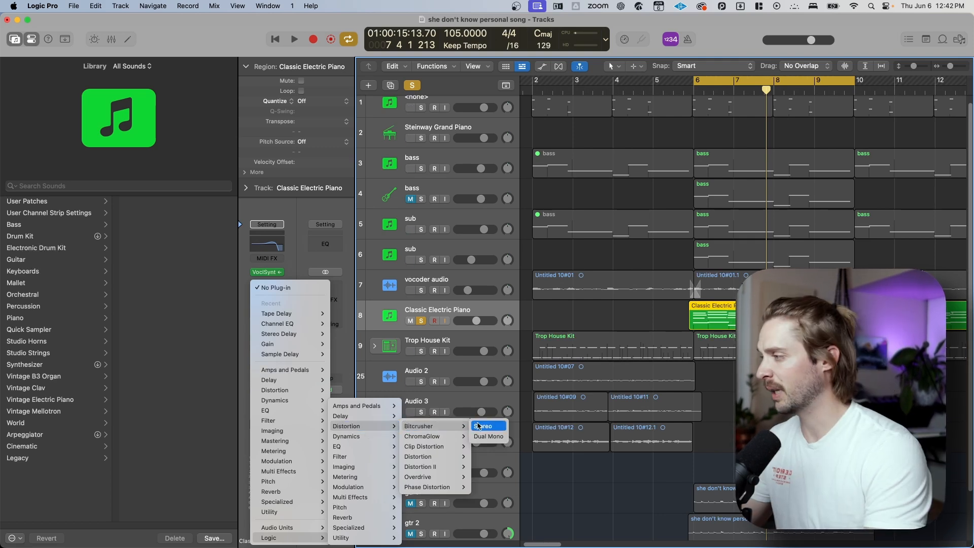
pyautogui.click(480, 426)
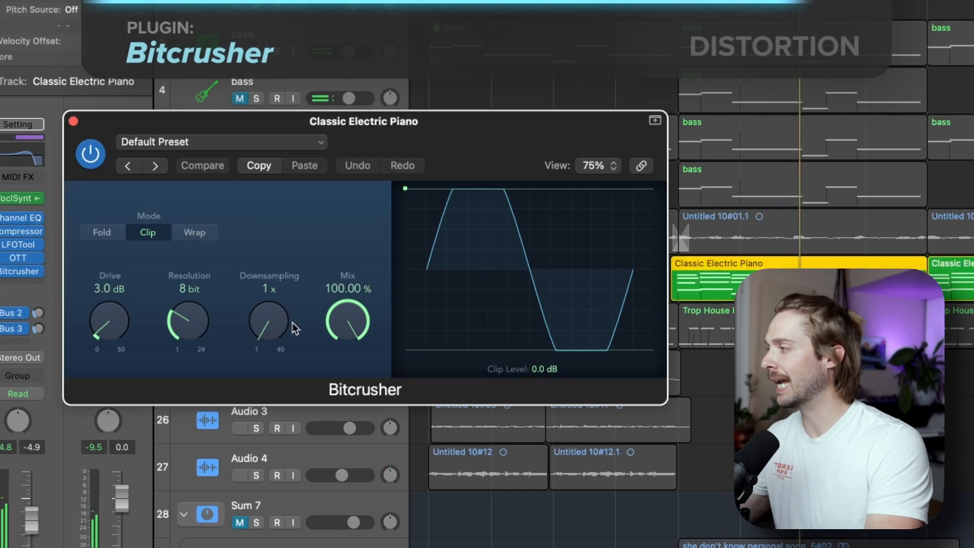
pyautogui.moveTo(275, 329); pyautogui.dragTo(273, 251)
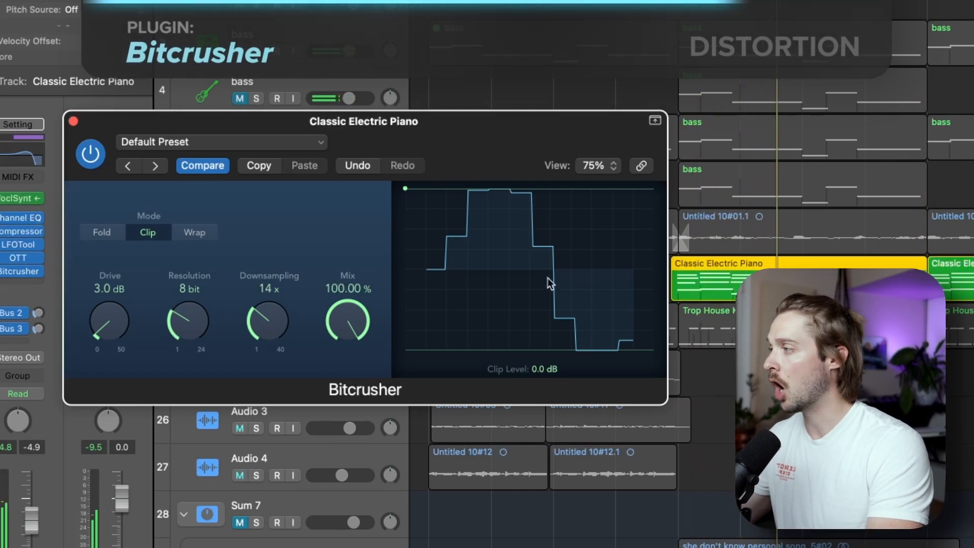
pyautogui.moveTo(275, 318); pyautogui.dragTo(278, 306)
pyautogui.moveTo(393, 123); pyautogui.dragTo(453, 437)
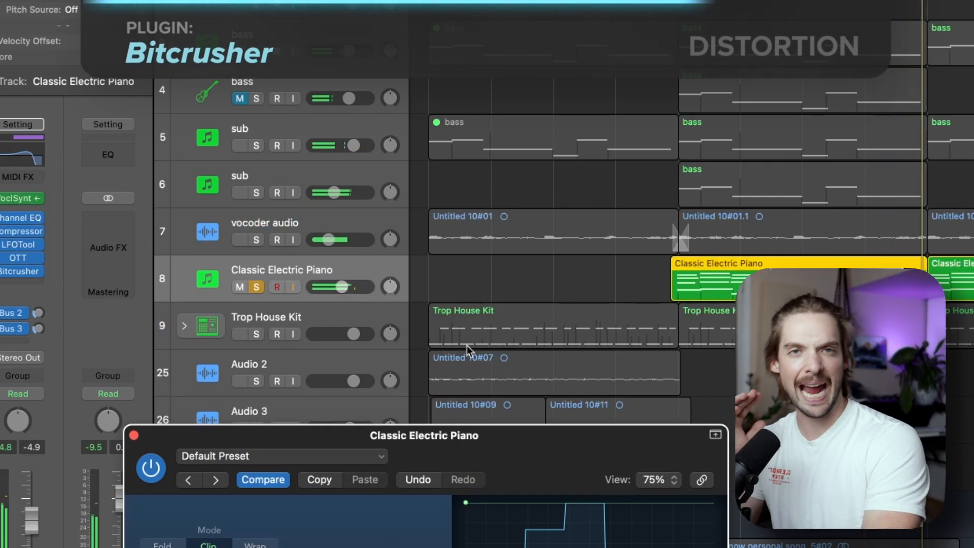
# Bring the Bitcrusher window fully into view, then set its resolution to 8 bit and down to 1 bit, with drive at 4.0 dB.
pyautogui.moveTo(526, 456); pyautogui.dragTo(506, 147)
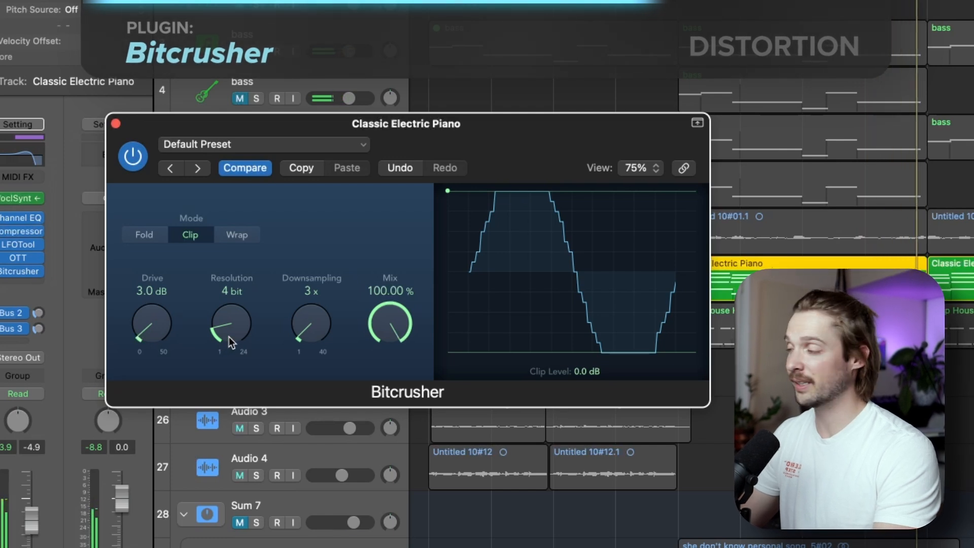
pyautogui.moveTo(229, 337); pyautogui.dragTo(226, 294)
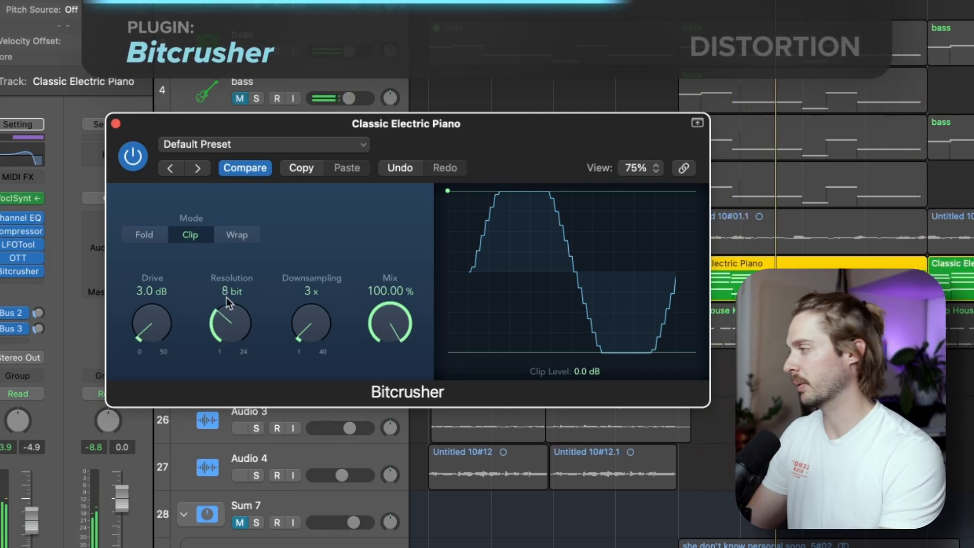
pyautogui.moveTo(227, 293); pyautogui.dragTo(150, 329)
pyautogui.moveTo(151, 307); pyautogui.dragTo(137, 330)
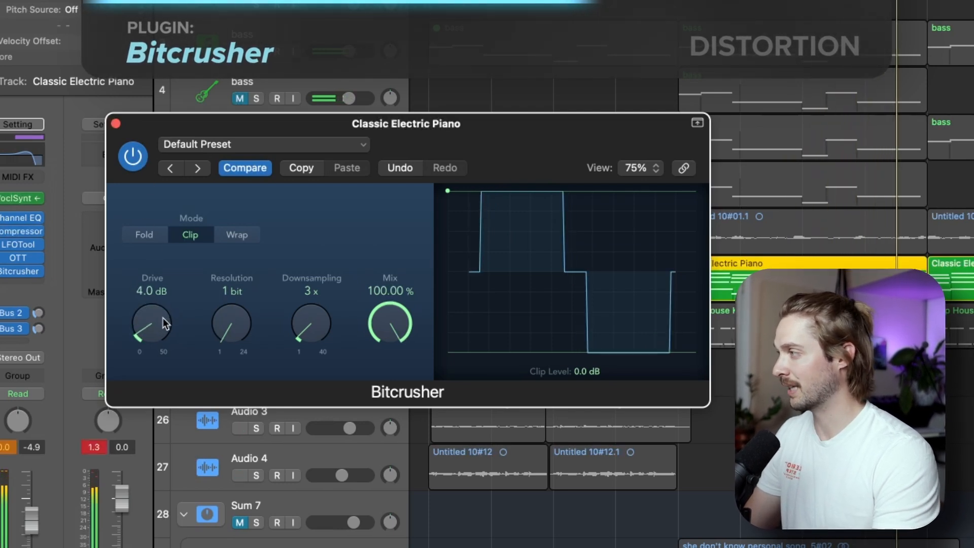
# Set Bitcrusher's downsampling to 1x and up to 9x, and reduce its mix to 23%.
pyautogui.moveTo(318, 330); pyautogui.dragTo(311, 381)
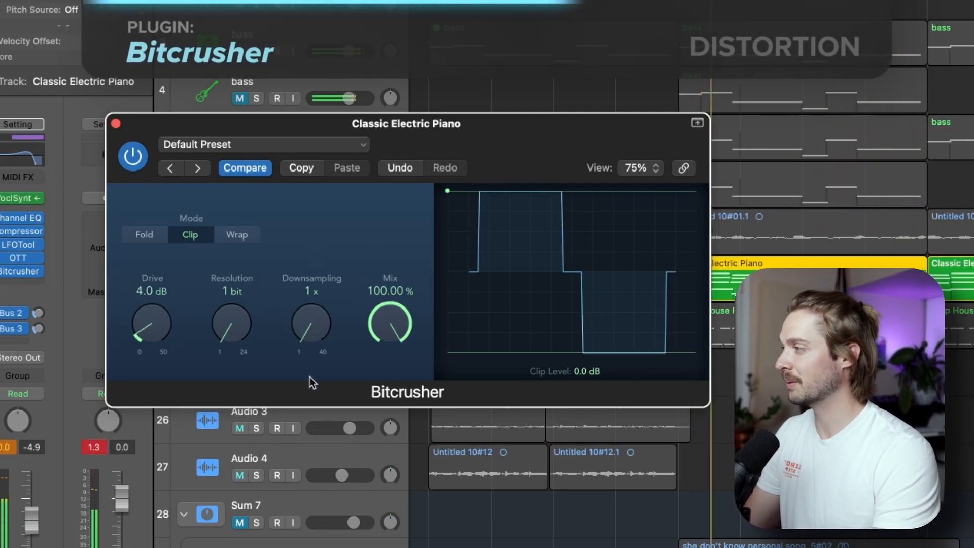
pyautogui.moveTo(313, 329); pyautogui.dragTo(306, 268)
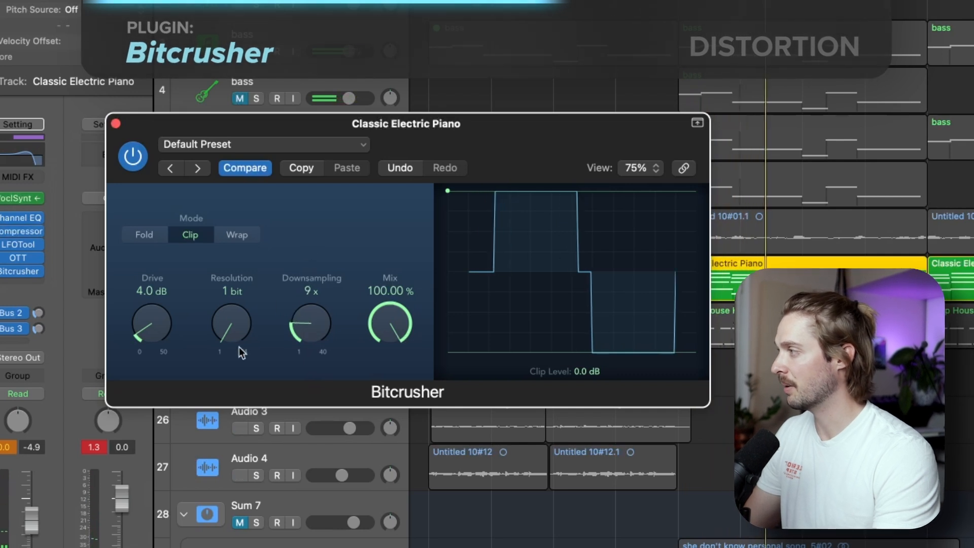
pyautogui.moveTo(385, 322); pyautogui.dragTo(381, 433)
# Compare Bitcrusher's Wrap, Clip and Fold modes and readjust its downsampling.
pyautogui.click(249, 235)
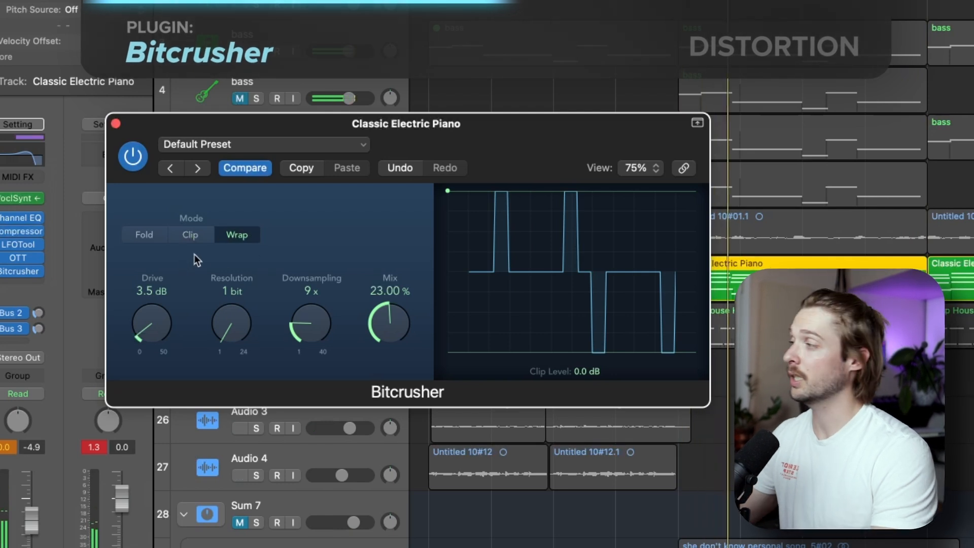
pyautogui.click(192, 235)
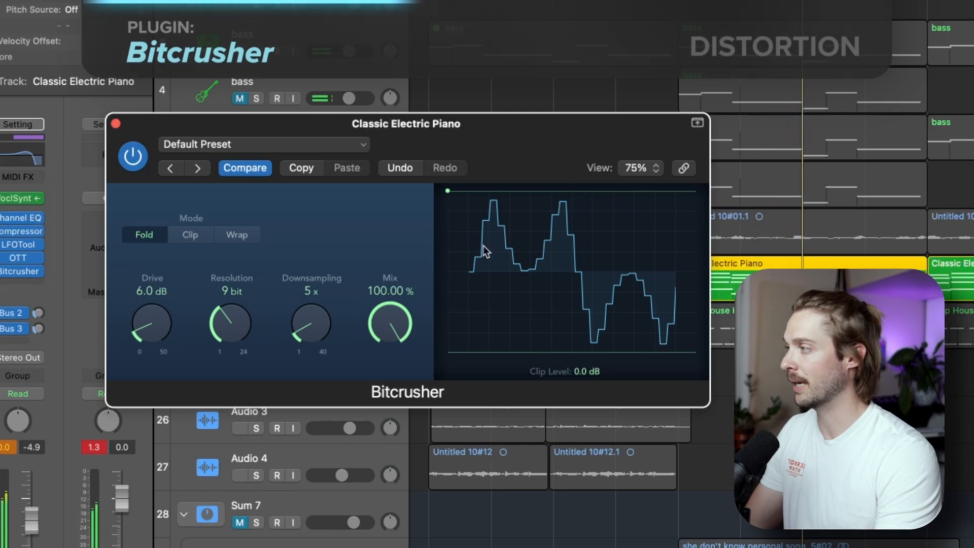
pyautogui.moveTo(315, 328); pyautogui.dragTo(319, 344)
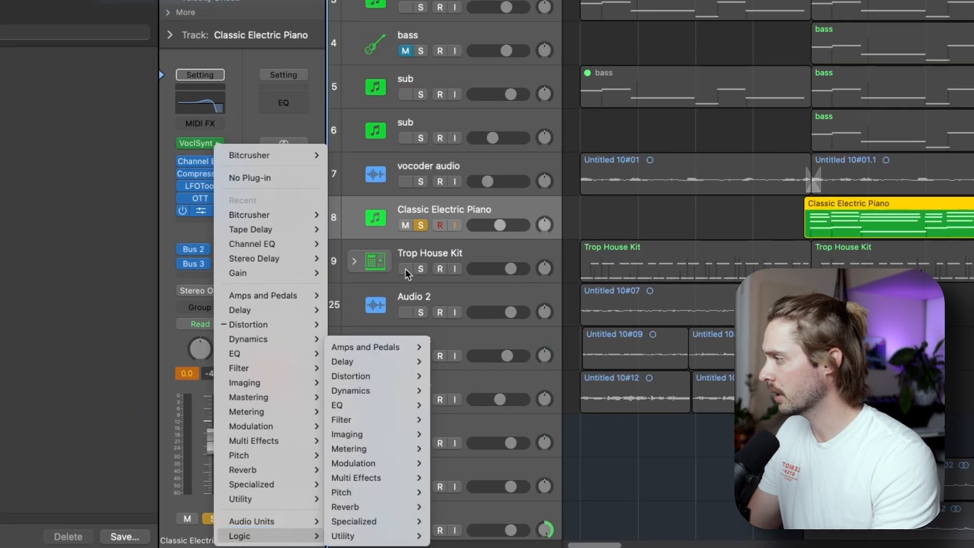
# Replace Bitcrusher with ChromaGlow on the Classic Electric Piano track and reposition the plug-in window.
pyautogui.moveTo(386, 376)
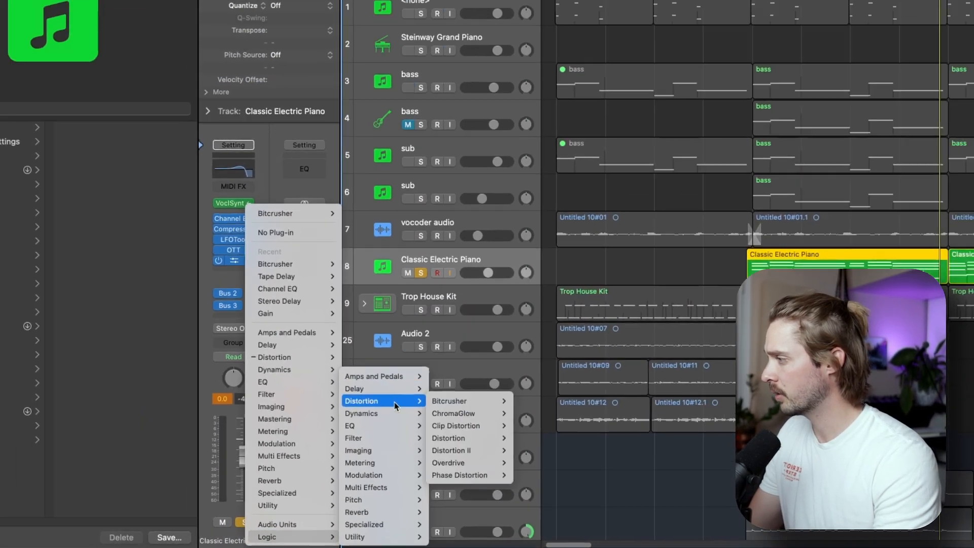
pyautogui.moveTo(472, 391)
pyautogui.click(537, 391)
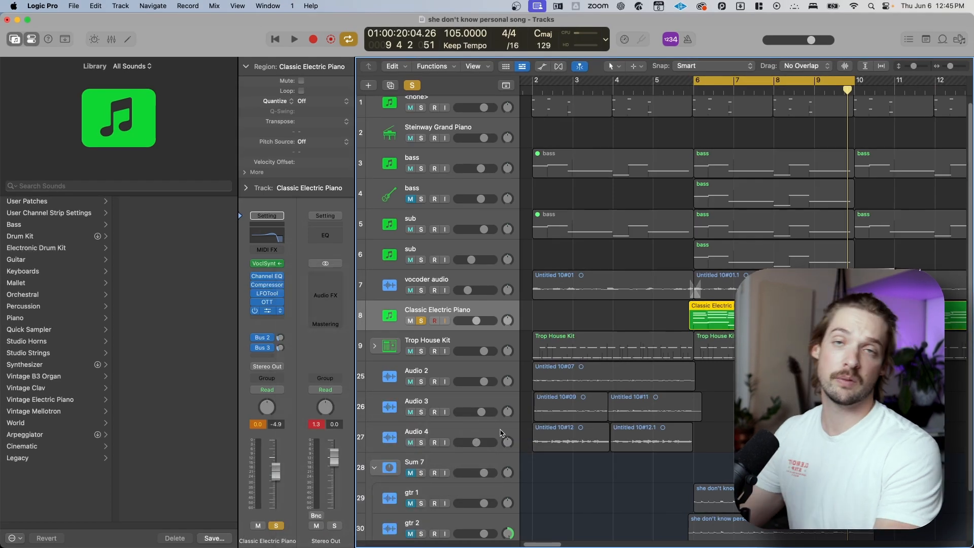
pyautogui.moveTo(540, 159); pyautogui.dragTo(592, 187)
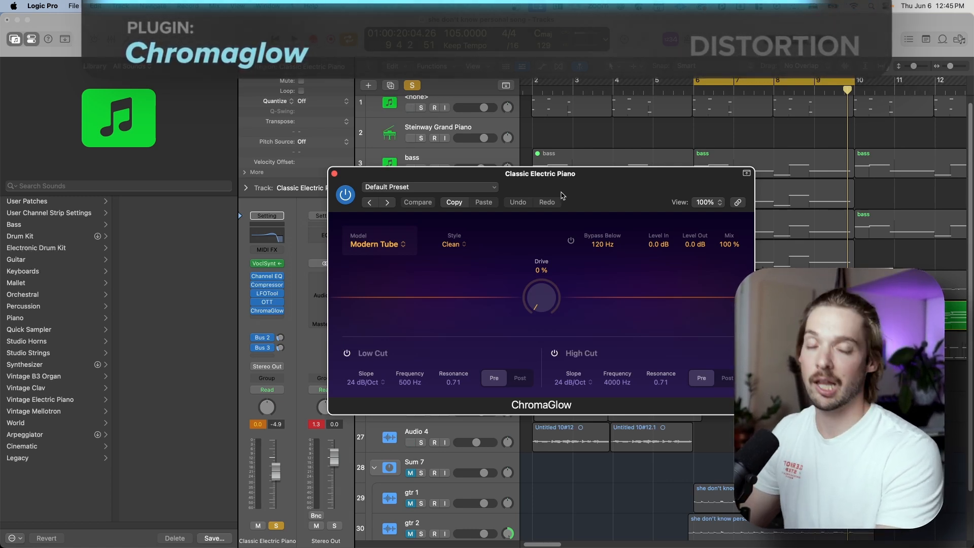
# Raise ChromaGlow's drive to 100% and move its window higher over the tracks.
pyautogui.moveTo(540, 298); pyautogui.dragTo(542, 233)
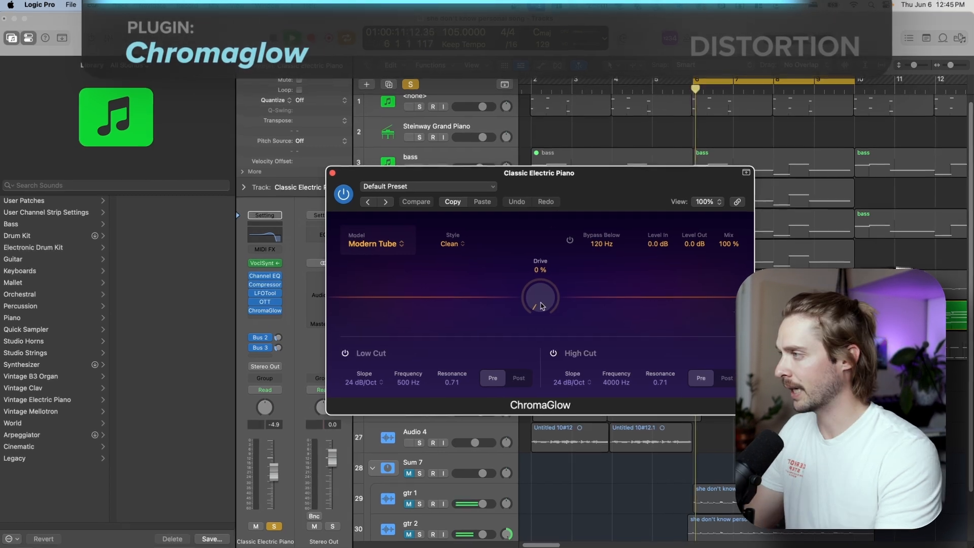
pyautogui.moveTo(394, 97); pyautogui.dragTo(395, 57)
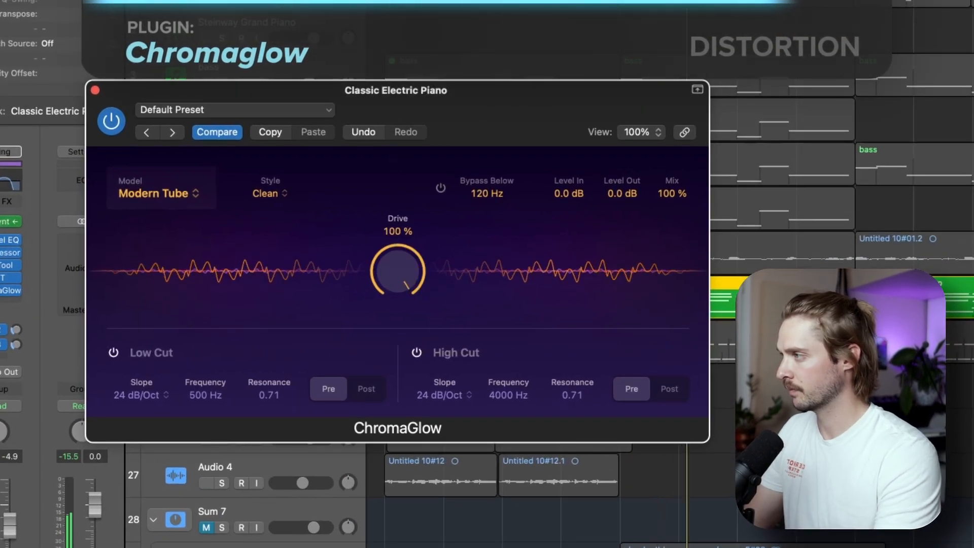
pyautogui.moveTo(484, 93); pyautogui.dragTo(476, 65)
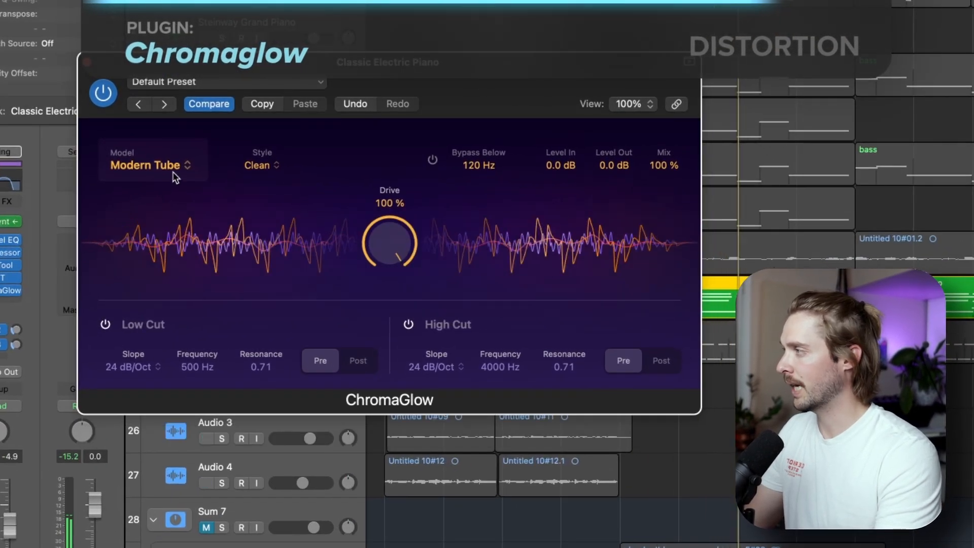
# Look through ChromaGlow's model and style options, and enable Bypass Below at 990 Hz.
pyautogui.click(153, 166)
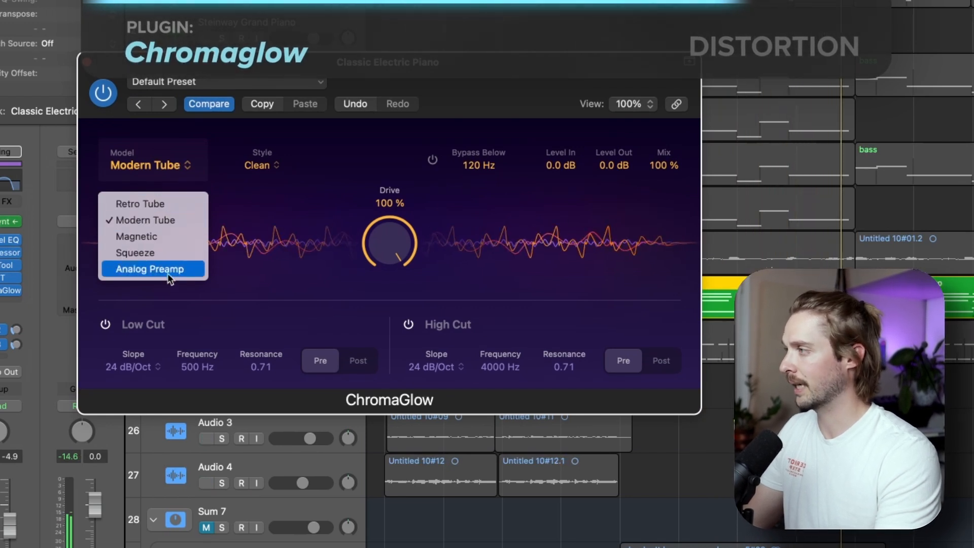
pyautogui.click(300, 158)
pyautogui.click(300, 159)
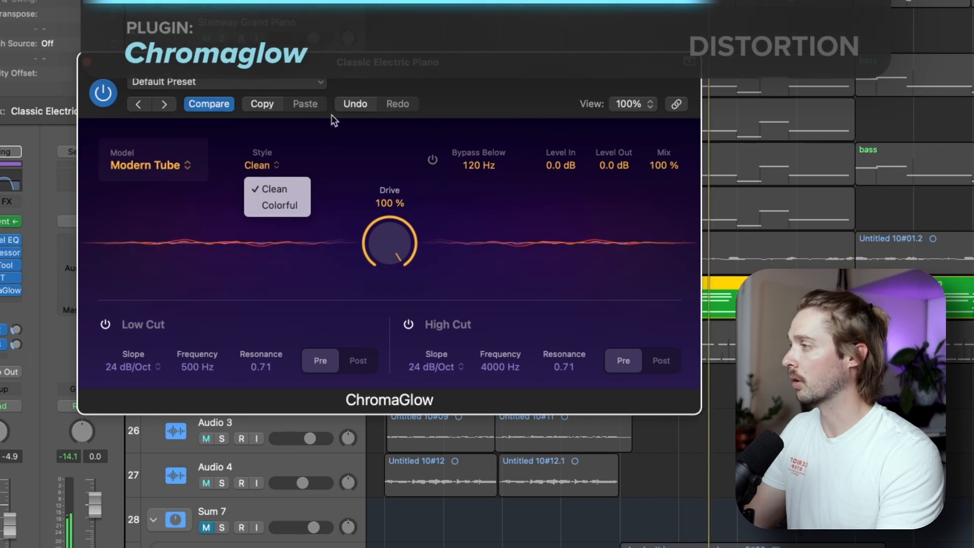
pyautogui.click(324, 148)
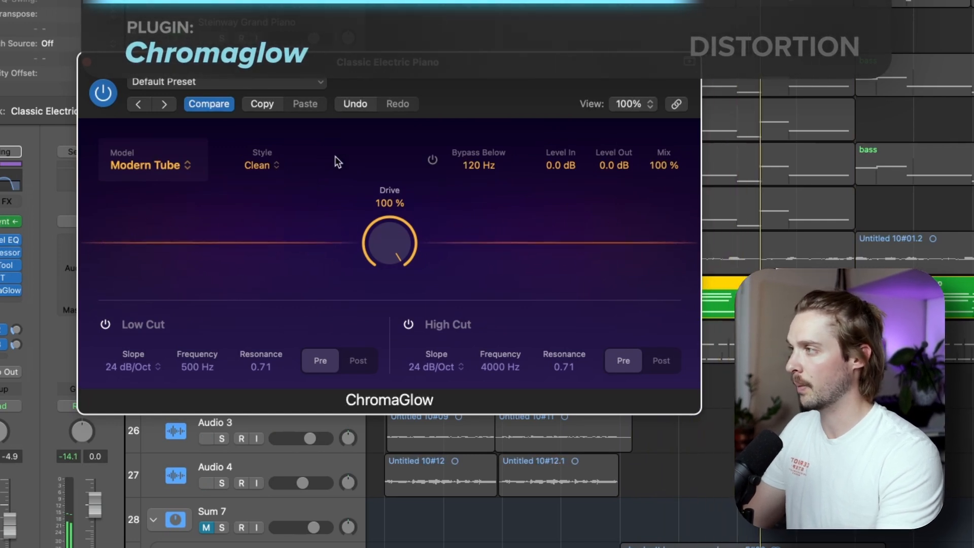
pyautogui.click(432, 160)
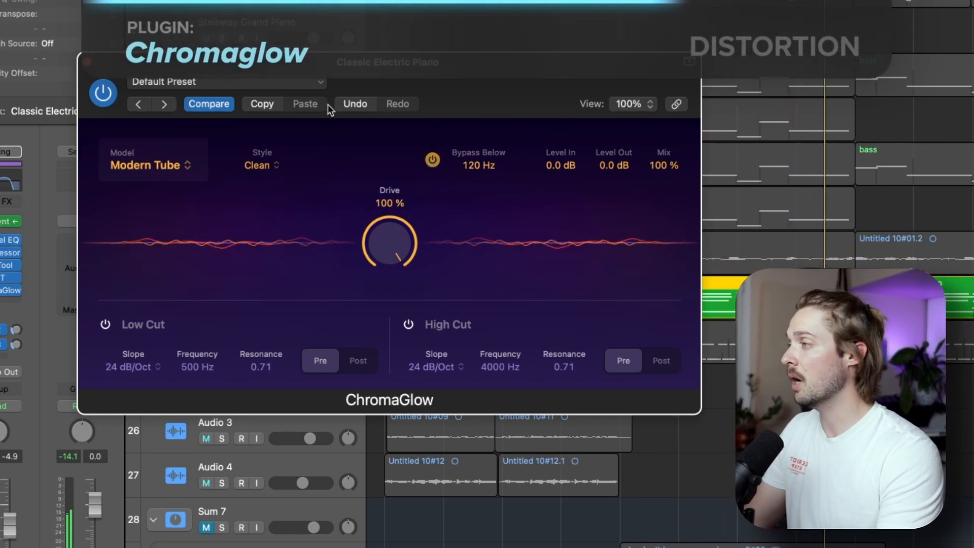
pyautogui.moveTo(477, 166); pyautogui.dragTo(453, 89)
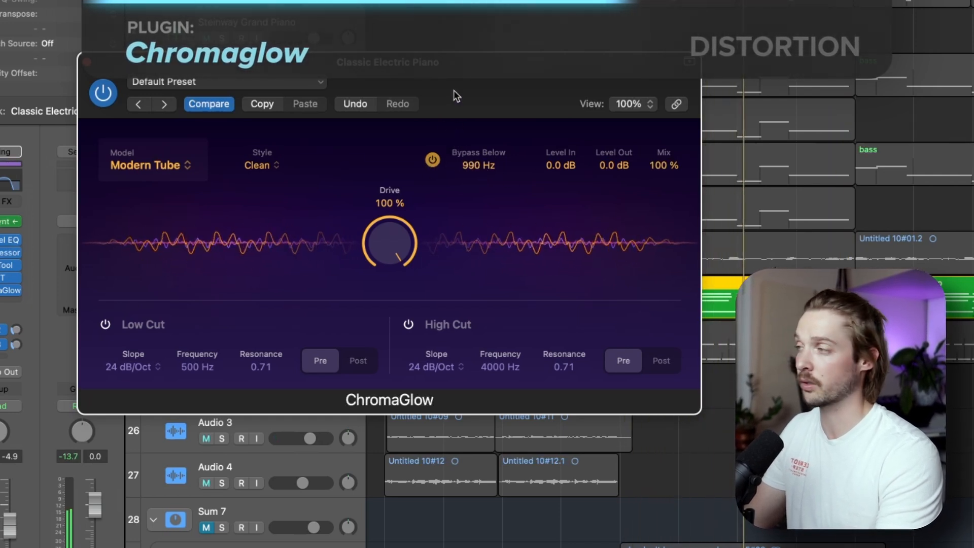
# Load ChromaGlow's Crunchy Distort preset from the Keys category and vary its drive, leaving it at 95%.
pyautogui.click(202, 82)
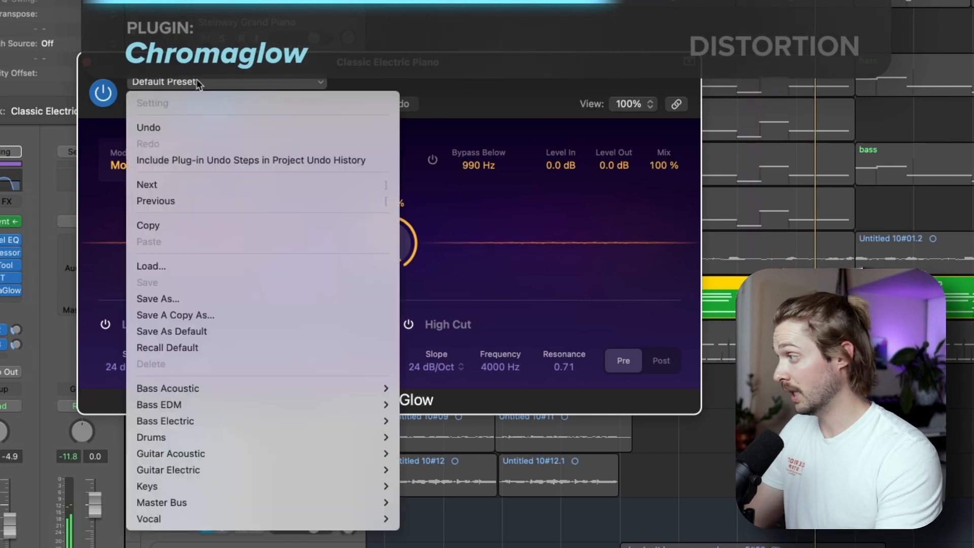
pyautogui.moveTo(219, 392)
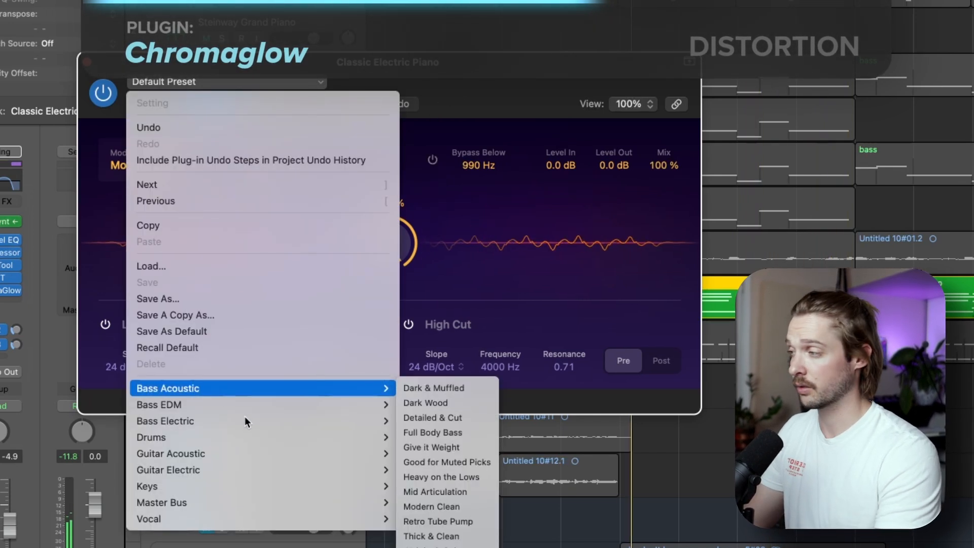
pyautogui.moveTo(233, 460)
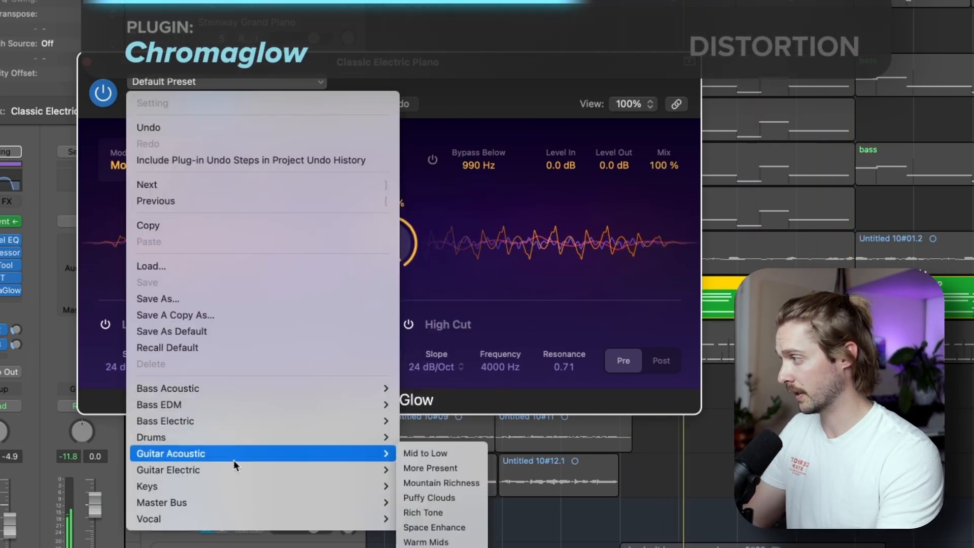
pyautogui.moveTo(229, 489)
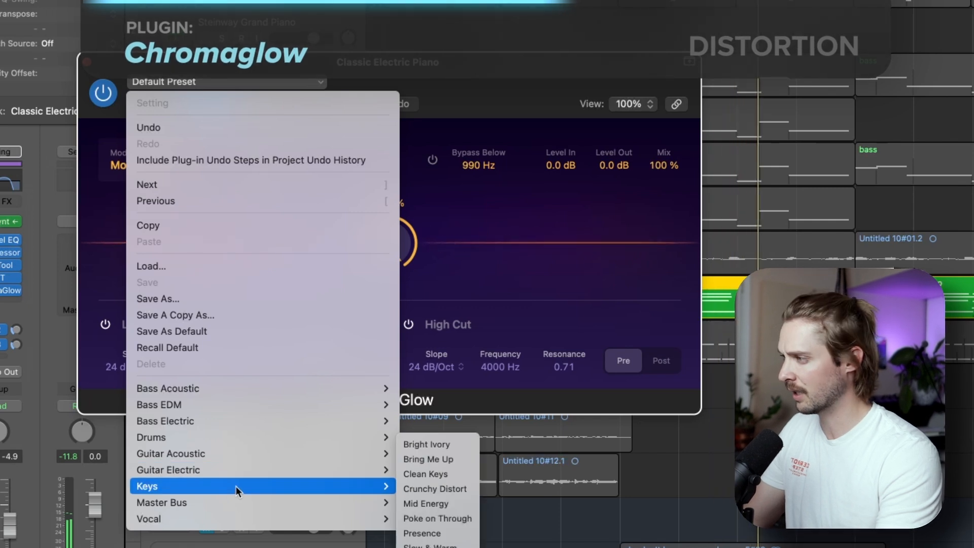
pyautogui.click(446, 488)
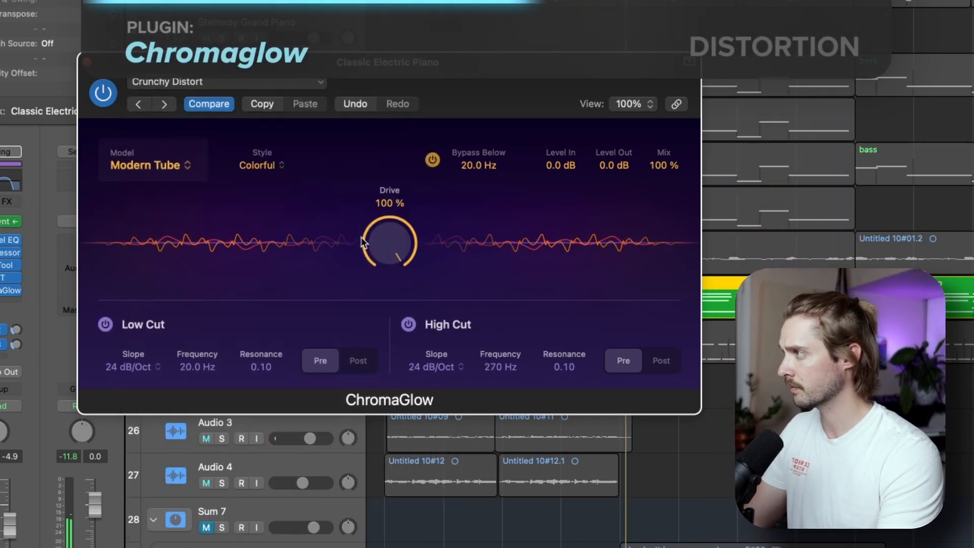
pyautogui.moveTo(371, 230); pyautogui.dragTo(397, 345)
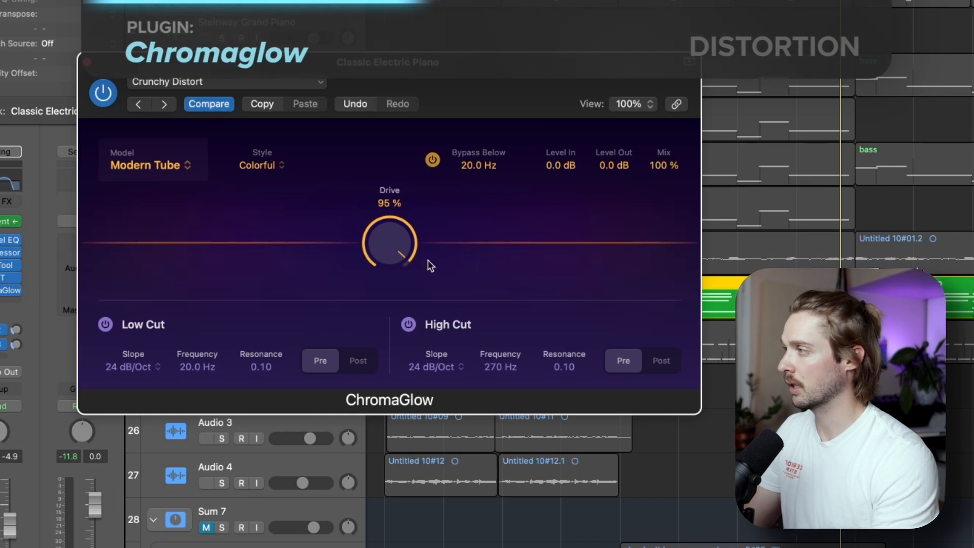
# Recall ChromaGlow's default settings and raise its drive again.
pyautogui.click(196, 83)
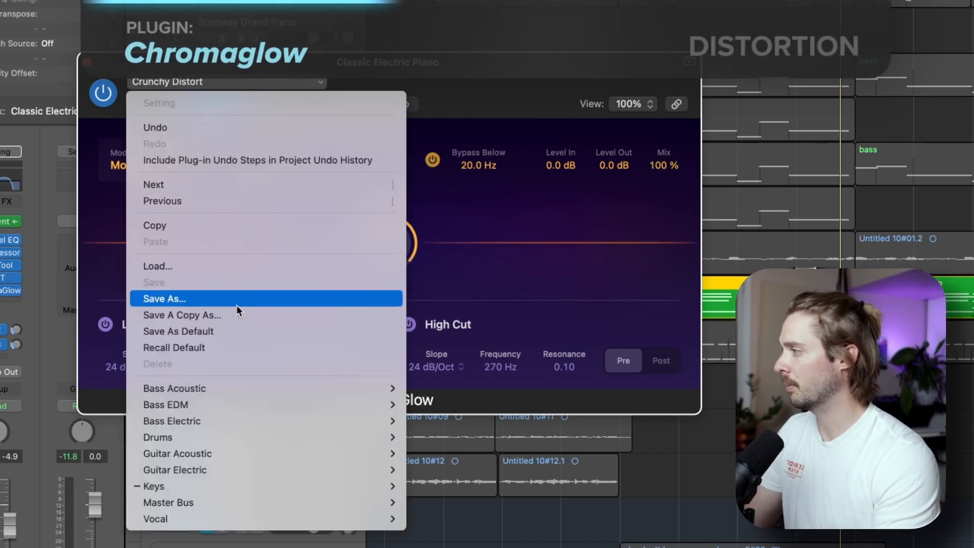
pyautogui.click(238, 346)
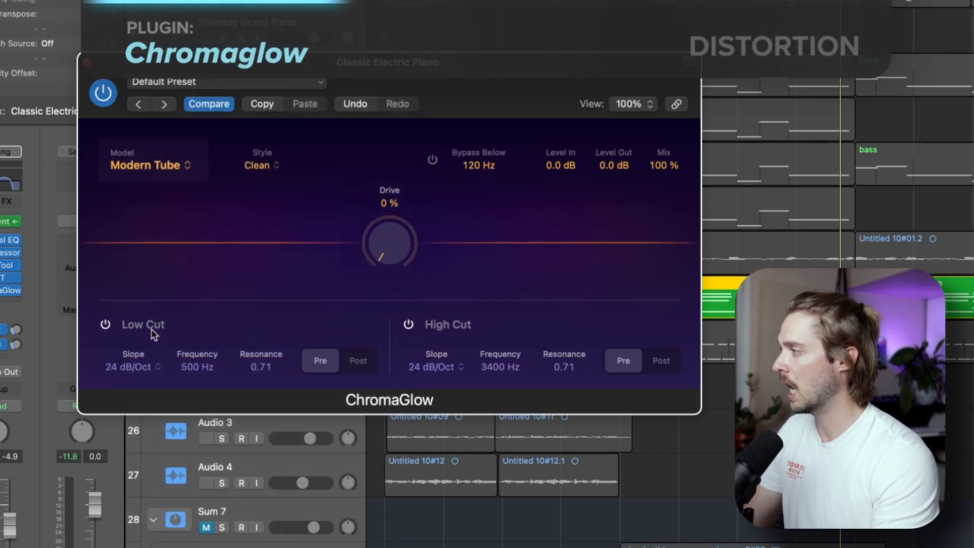
pyautogui.moveTo(405, 241); pyautogui.dragTo(410, 126)
pyautogui.click(145, 165)
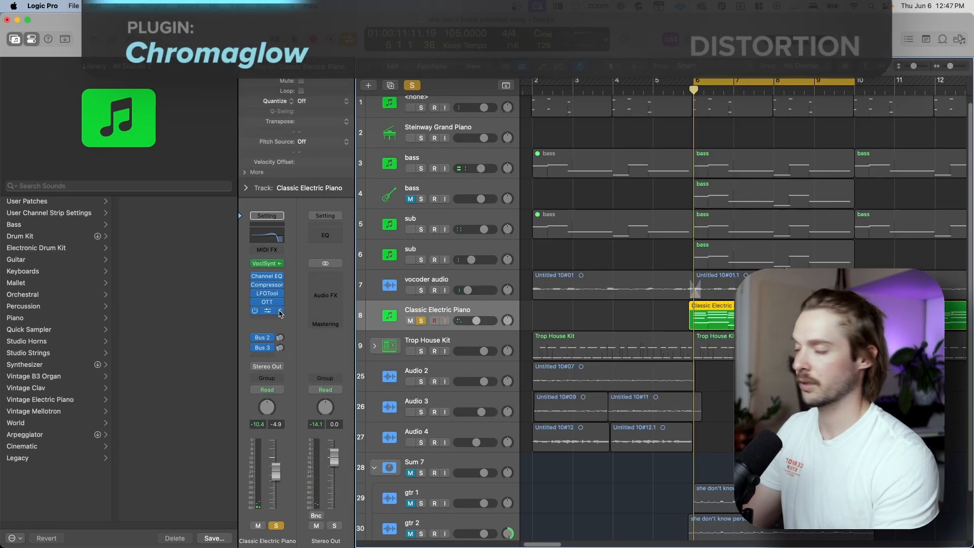
# Remove ChromaGlow from the Classic Electric Piano track and put it on the soloed <none> track instead.
pyautogui.click(281, 312)
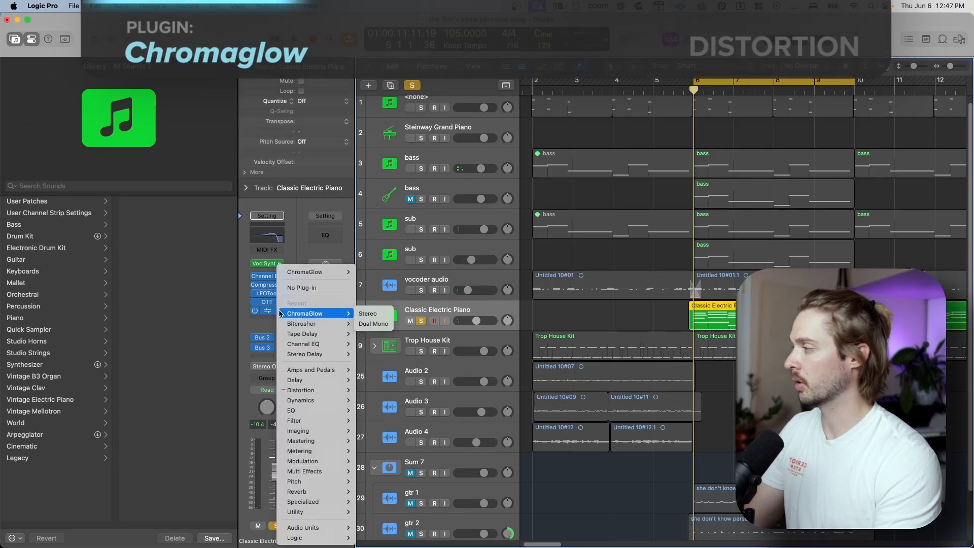
pyautogui.click(311, 288)
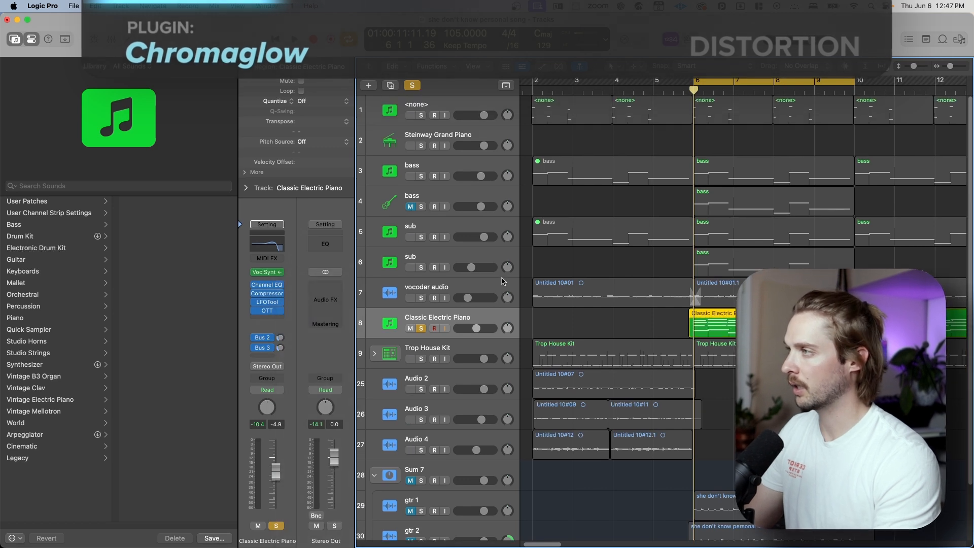
pyautogui.click(420, 116)
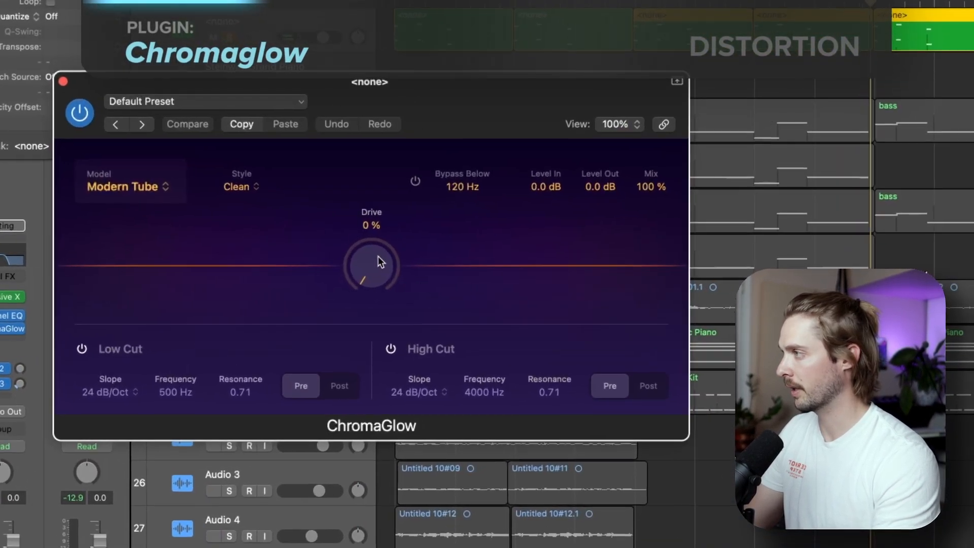
# Sweep ChromaGlow's drive up to 100% and back down on the <none> track.
pyautogui.moveTo(507, 263); pyautogui.dragTo(498, 116)
pyautogui.moveTo(366, 57); pyautogui.dragTo(361, 8)
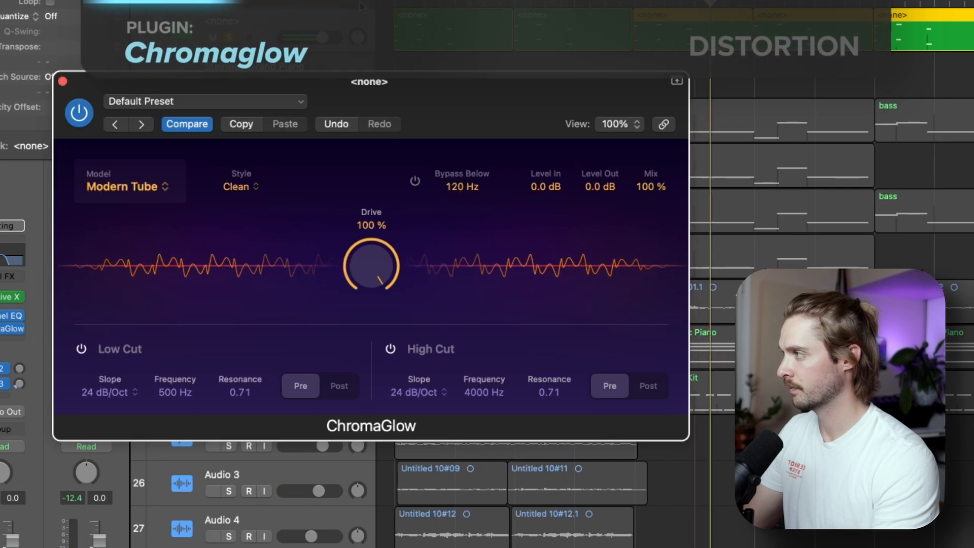
pyautogui.moveTo(361, 7); pyautogui.dragTo(346, 141)
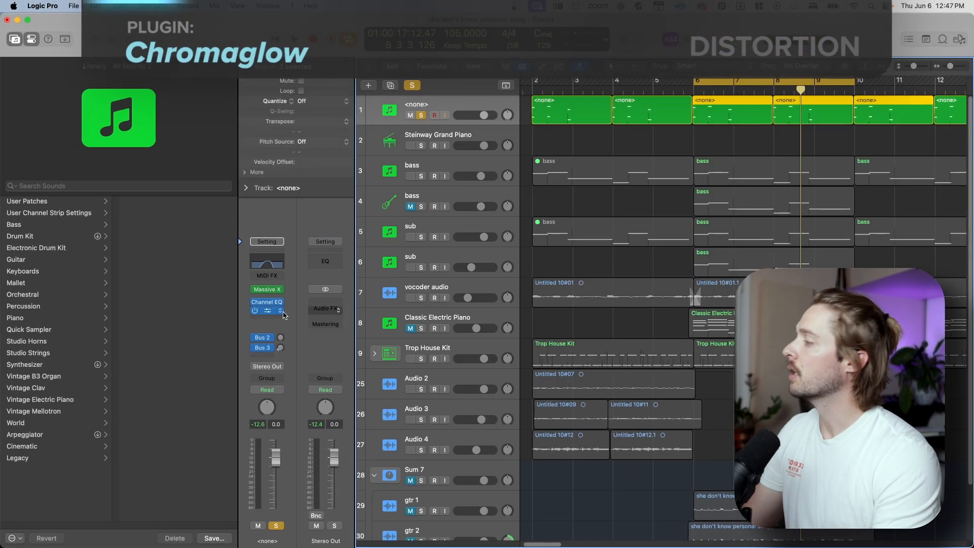
# Replace ChromaGlow on the <none> track with the stereo Clip Distortion and move its window clear of the channel strip.
pyautogui.click(22, 328)
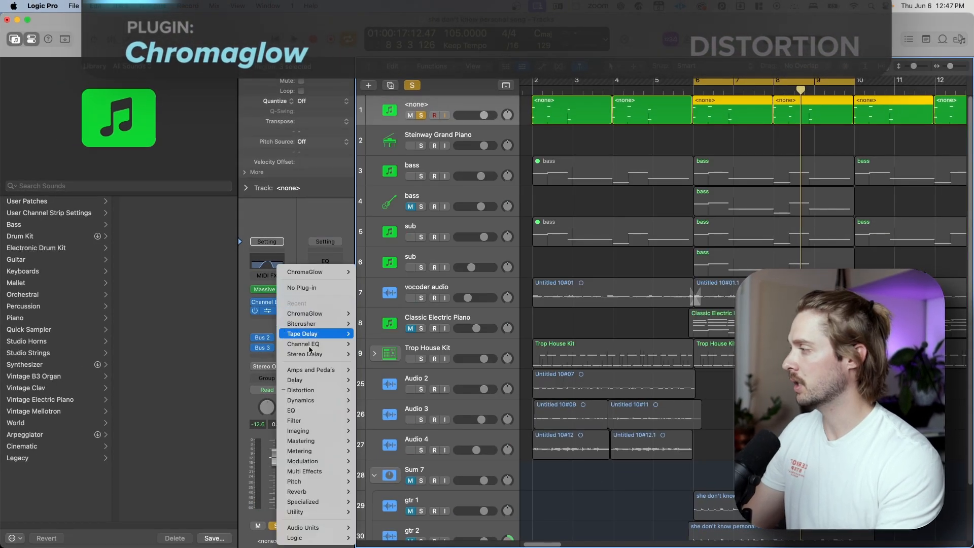
pyautogui.moveTo(324, 532)
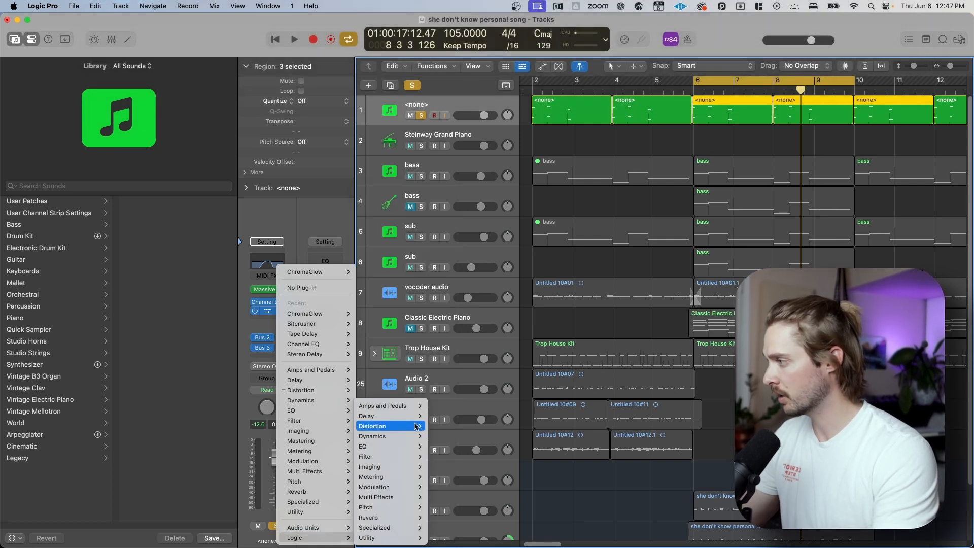
pyautogui.moveTo(375, 426)
pyautogui.moveTo(464, 446)
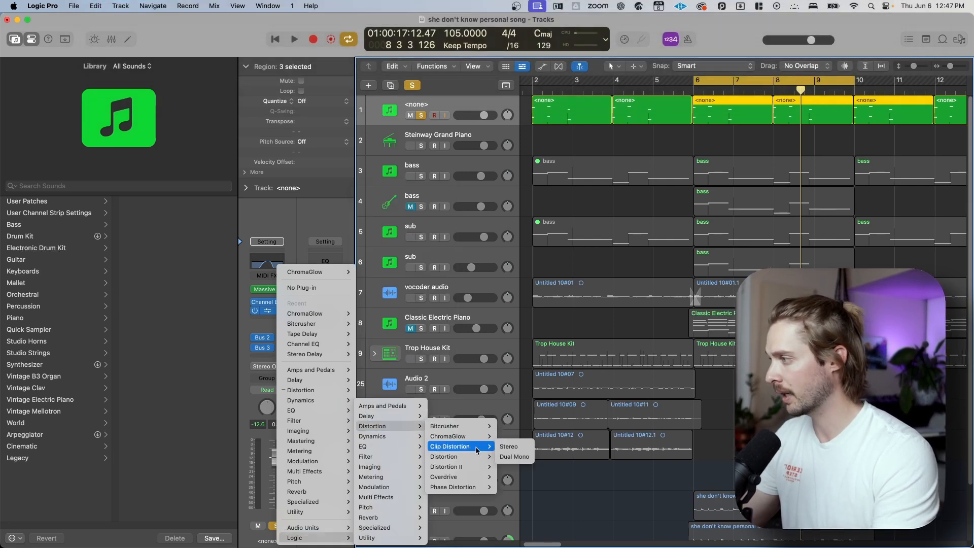
pyautogui.click(514, 447)
pyautogui.moveTo(560, 148); pyautogui.dragTo(590, 203)
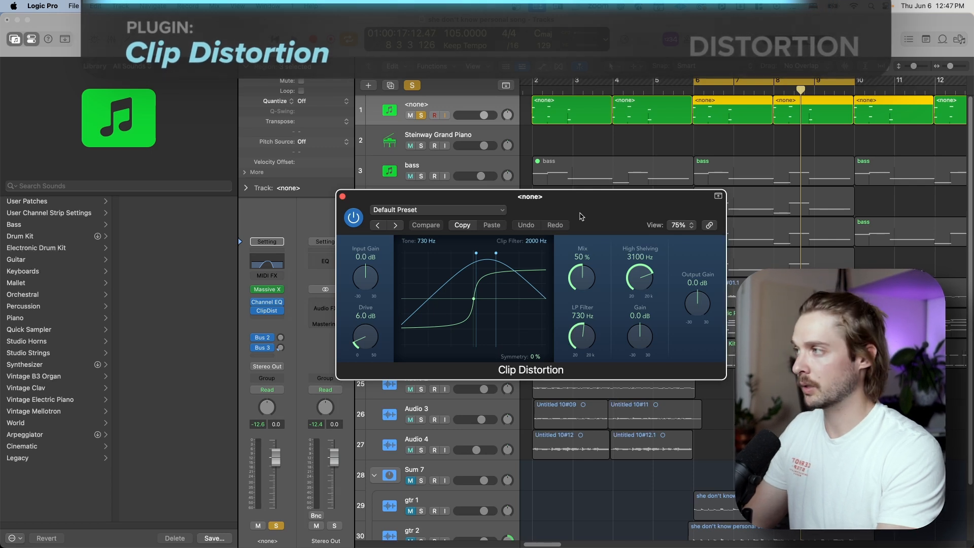
pyautogui.moveTo(580, 216); pyautogui.dragTo(637, 199)
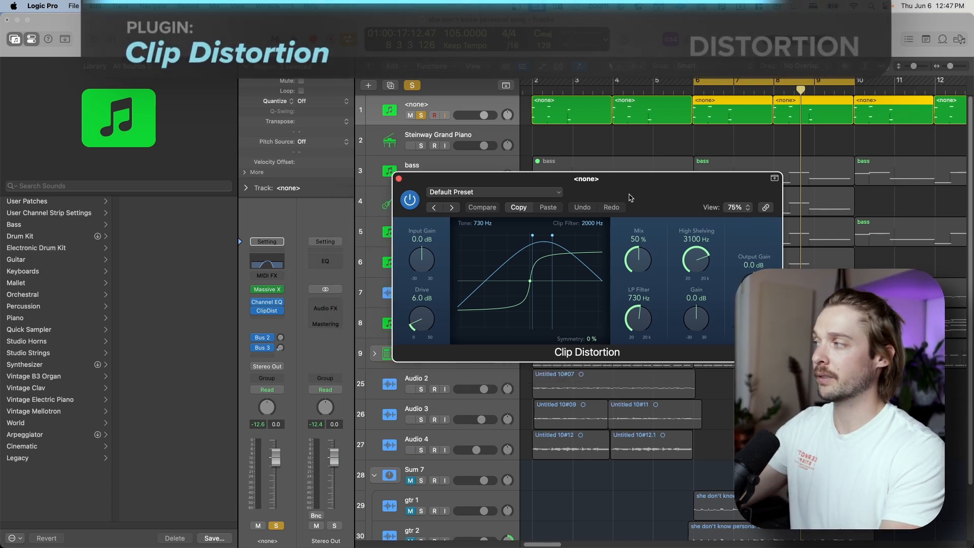
# Insert a stereo Bitcrusher below Clip Distortion on the <none> track for comparison and remove it again.
pyautogui.click(279, 320)
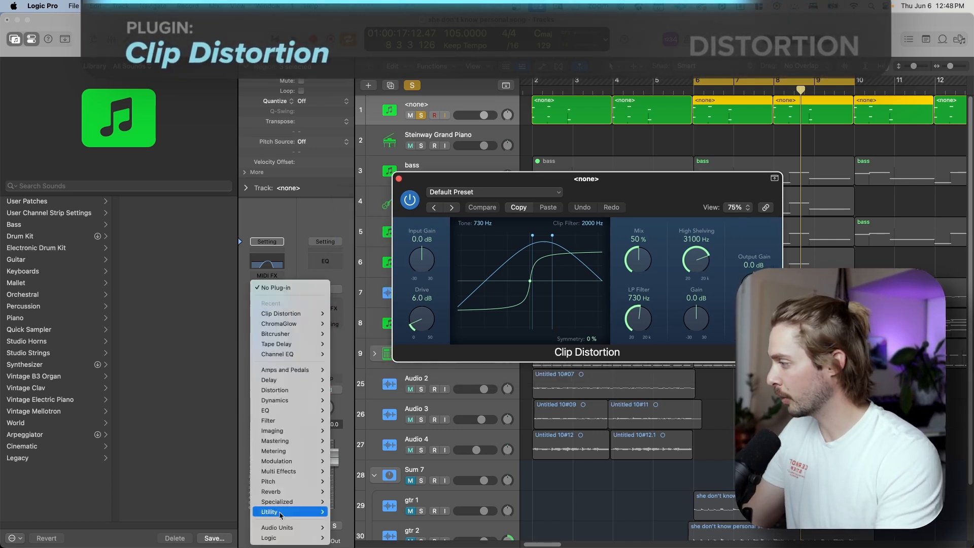
pyautogui.moveTo(278, 528)
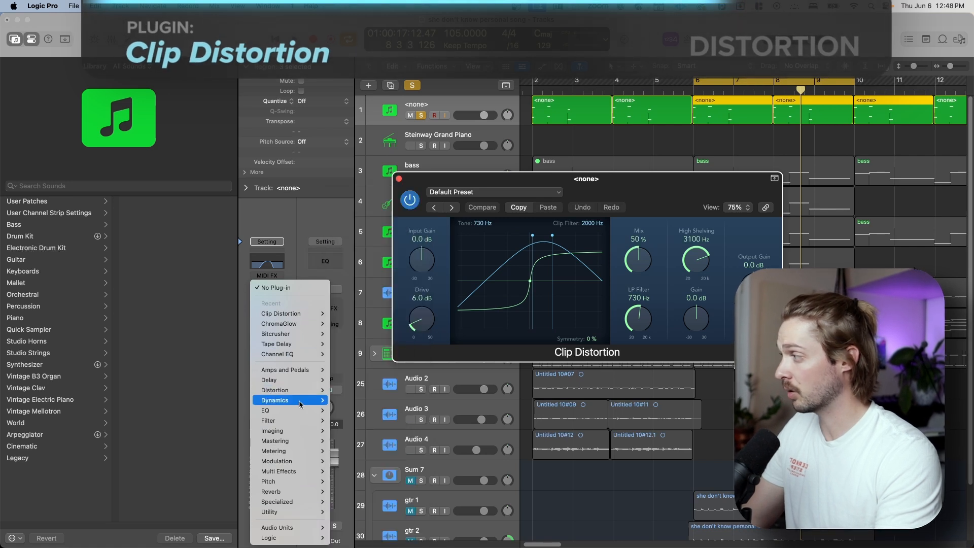
pyautogui.moveTo(311, 391)
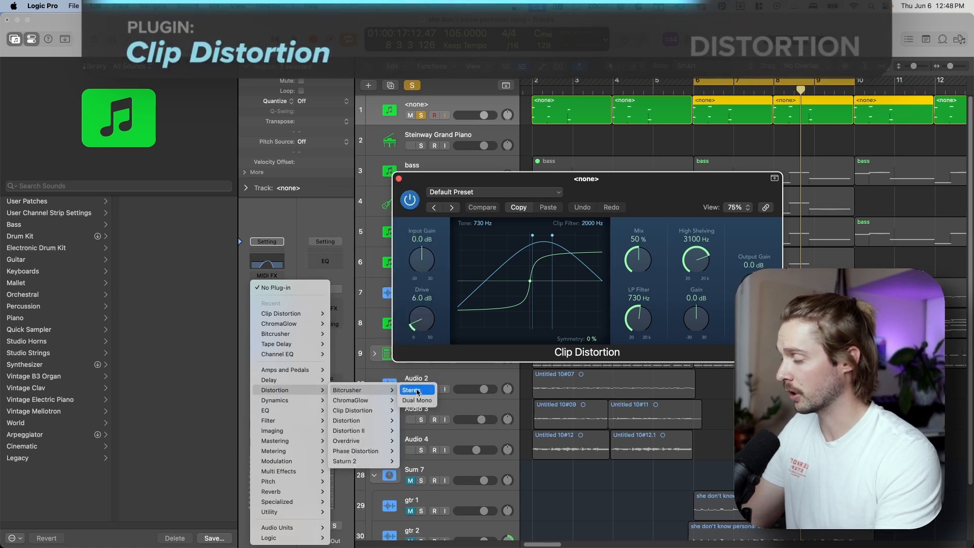
pyautogui.click(355, 390)
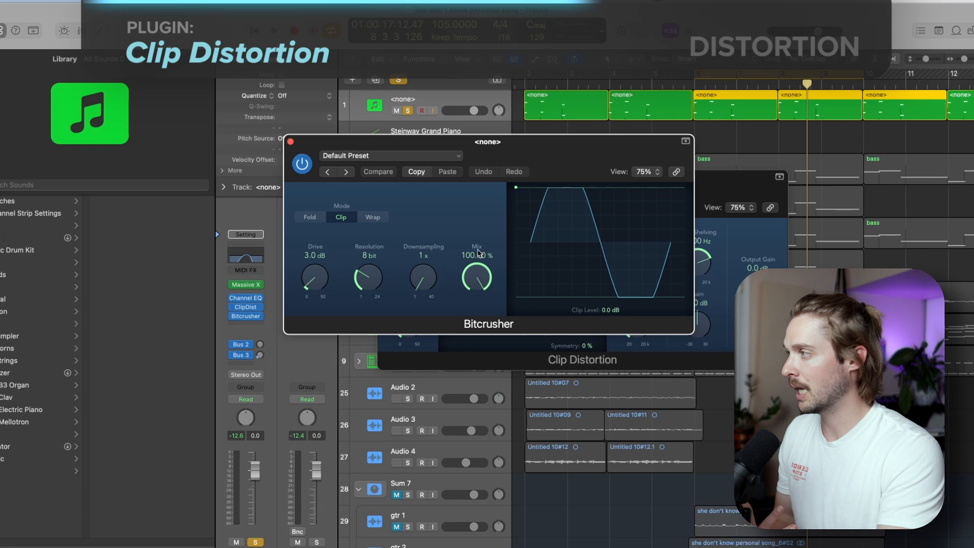
pyautogui.click(57, 366)
pyautogui.click(281, 311)
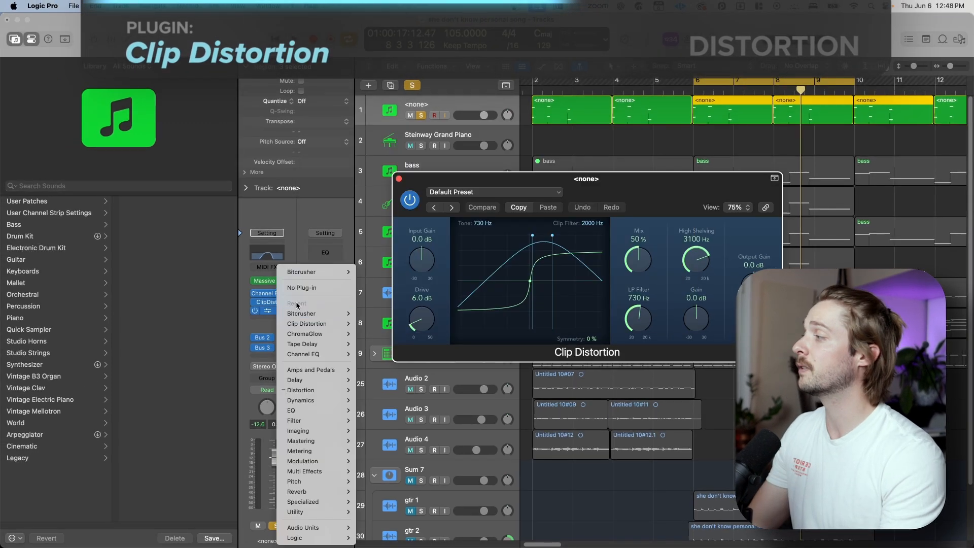
pyautogui.click(310, 288)
# Set Clip Distortion's mix to 100% and LP Filter to 20000 Hz, and raise the drive to 40 dB.
pyautogui.moveTo(608, 197); pyautogui.dragTo(570, 167)
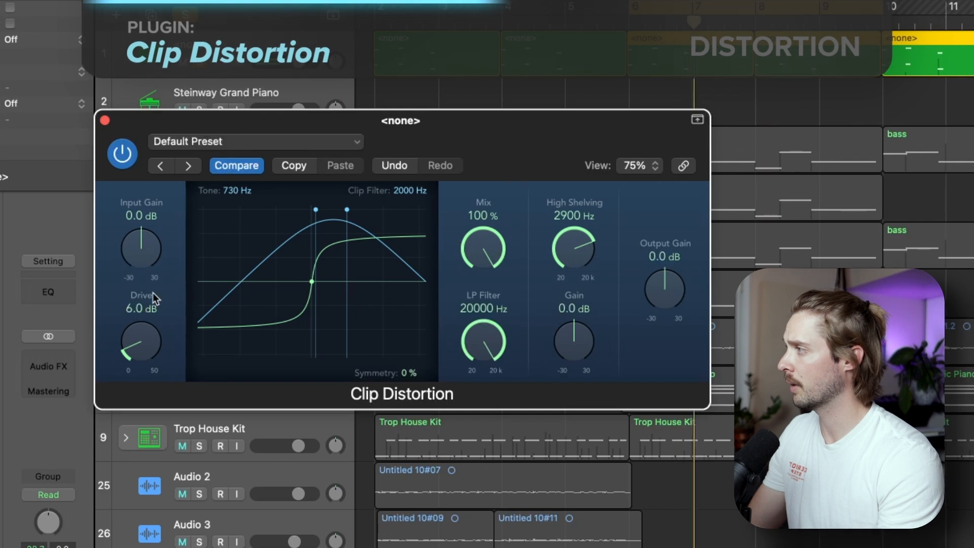
pyautogui.moveTo(146, 326); pyautogui.dragTo(147, 313)
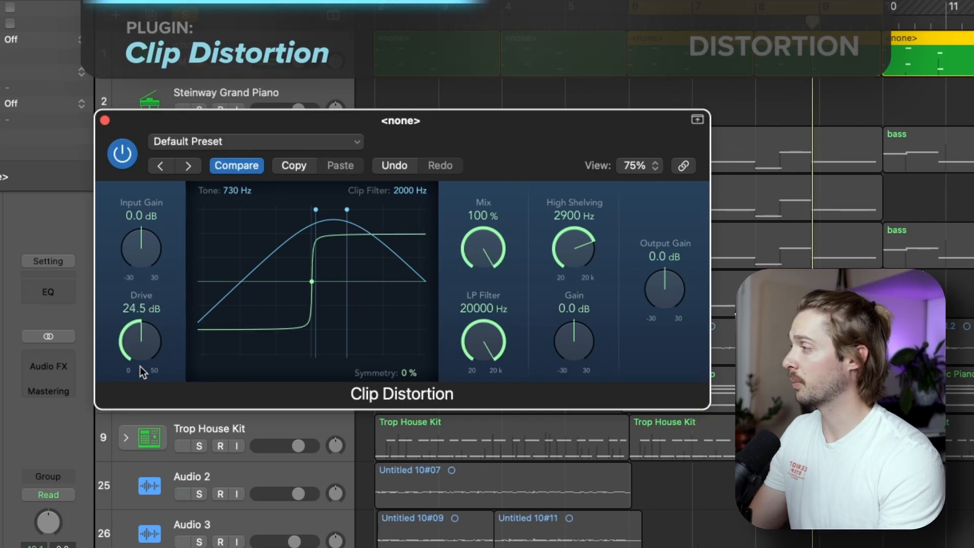
pyautogui.moveTo(140, 366); pyautogui.dragTo(148, 329)
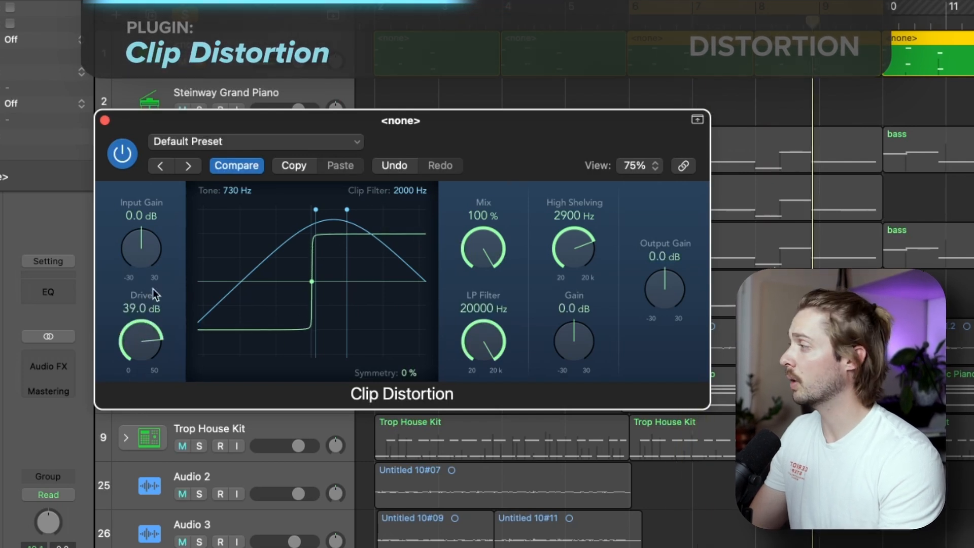
pyautogui.moveTo(153, 290); pyautogui.dragTo(154, 284)
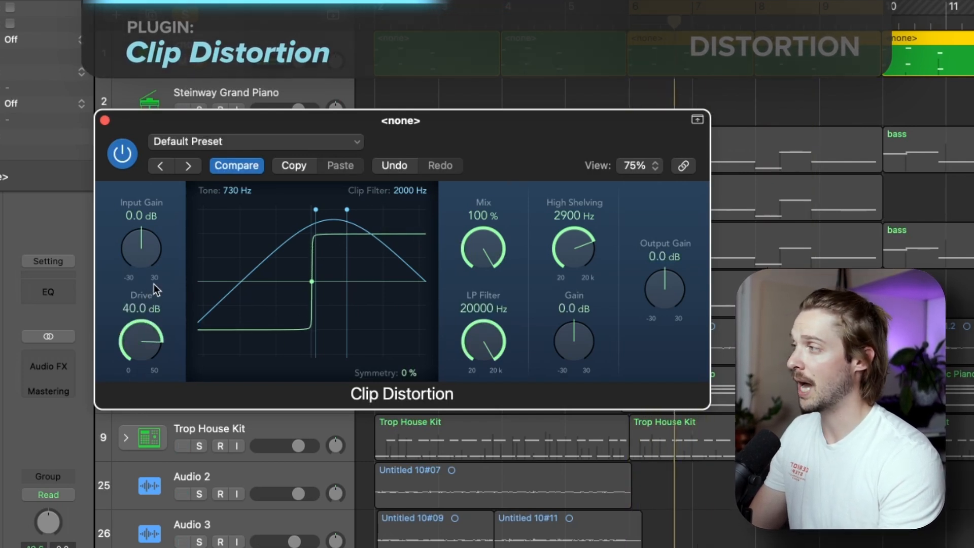
# Reshape Clip Distortion's curve with Tone at 520 Hz, Clip Filter at 3700 Hz and Symmetry at -6%.
pyautogui.moveTo(316, 209); pyautogui.dragTo(370, 222)
pyautogui.moveTo(287, 211); pyautogui.dragTo(304, 223)
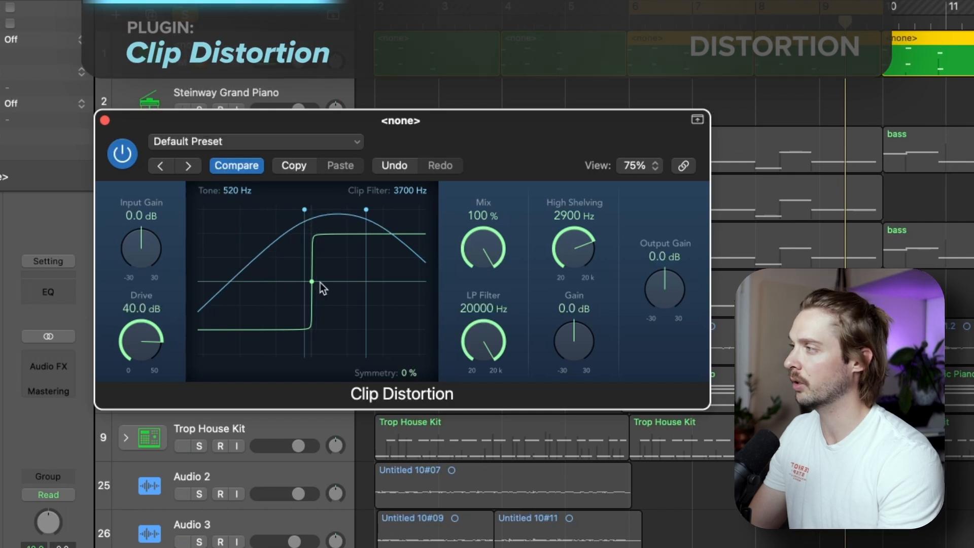
pyautogui.moveTo(317, 292); pyautogui.dragTo(315, 293)
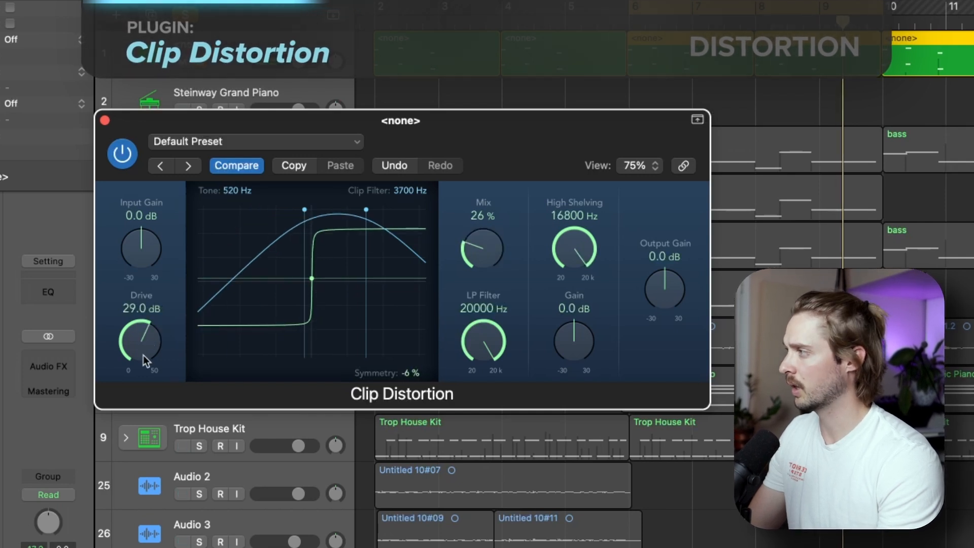
# Lower Clip Distortion's drive to 13 dB, set the mix to 31% and nudge the drive up.
pyautogui.moveTo(143, 355); pyautogui.dragTo(138, 429)
pyautogui.moveTo(492, 254); pyautogui.dragTo(492, 249)
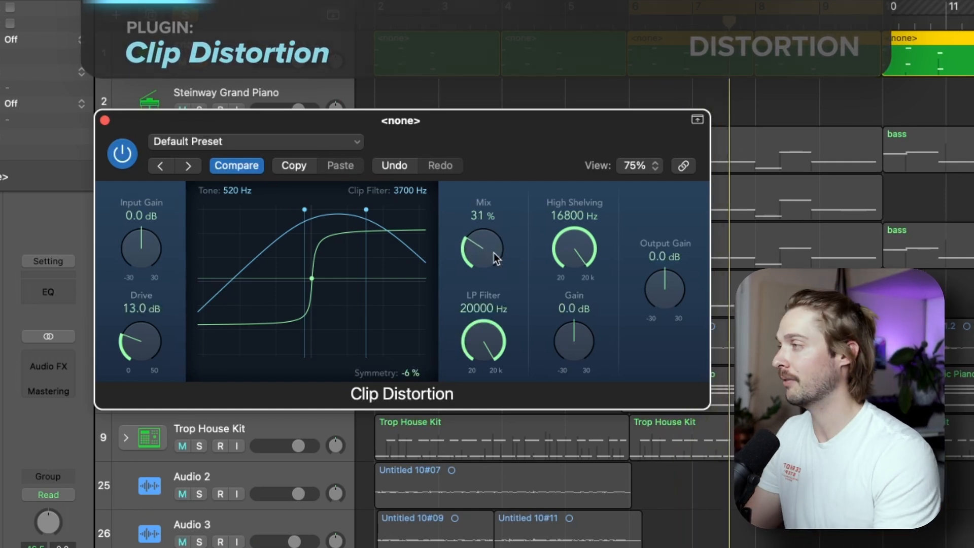
pyautogui.moveTo(147, 335)
pyautogui.mouseDown()
pyautogui.moveTo(150, 315)
pyautogui.moveTo(151, 331)
pyautogui.mouseUp()
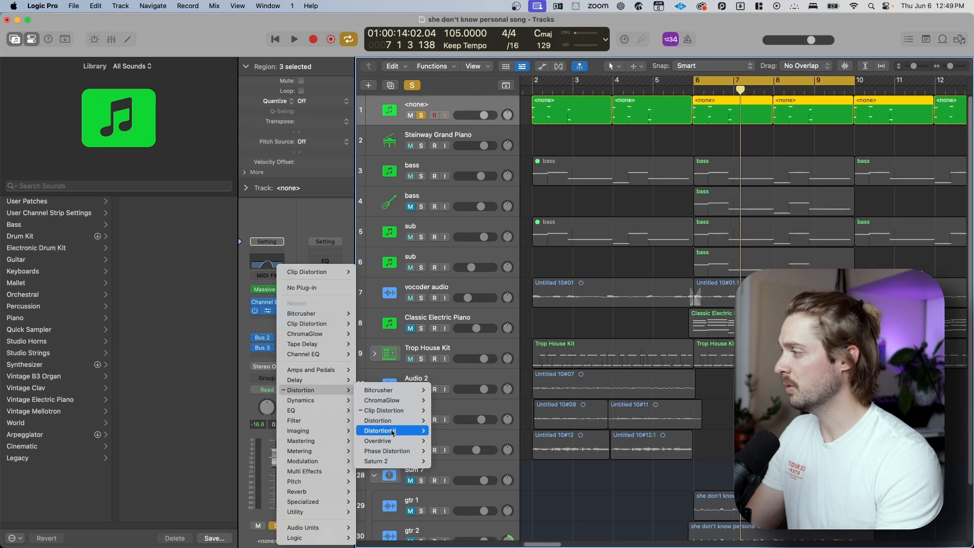
# Replace Clip Distortion with the stereo Distortion plug-in, set its tone to 20000 Hz and raise its drive.
pyautogui.moveTo(400, 429)
pyautogui.click(443, 420)
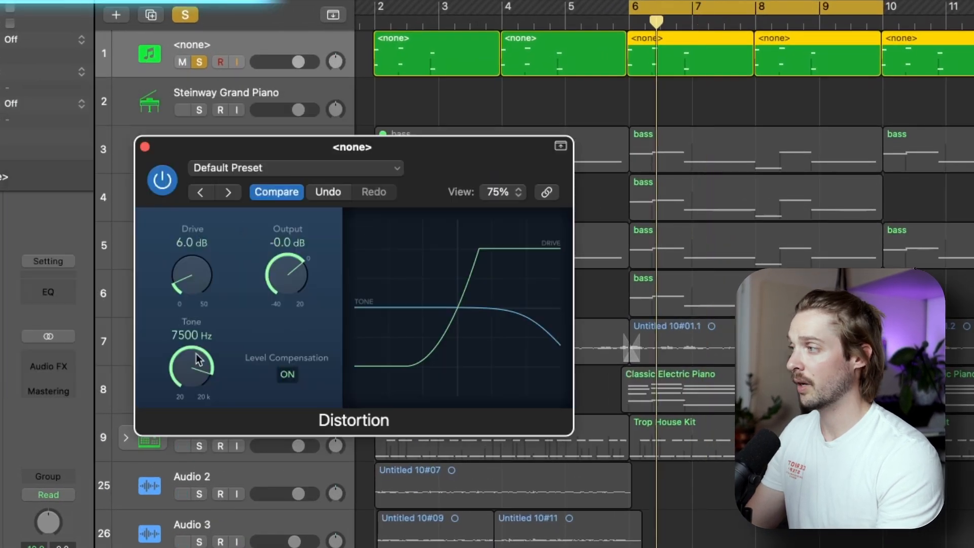
pyautogui.moveTo(195, 355); pyautogui.dragTo(234, 293)
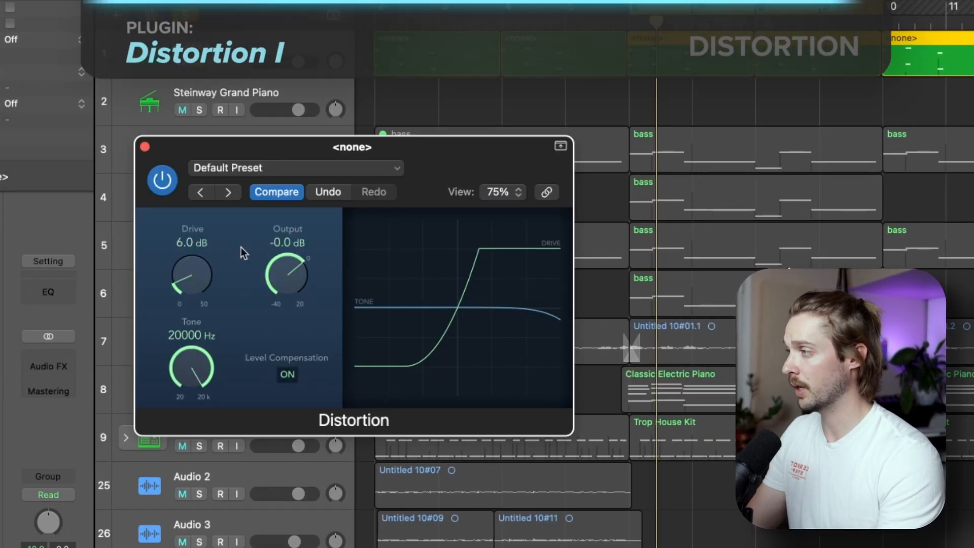
pyautogui.moveTo(194, 375); pyautogui.dragTo(227, 131)
pyautogui.moveTo(193, 268); pyautogui.dragTo(191, 184)
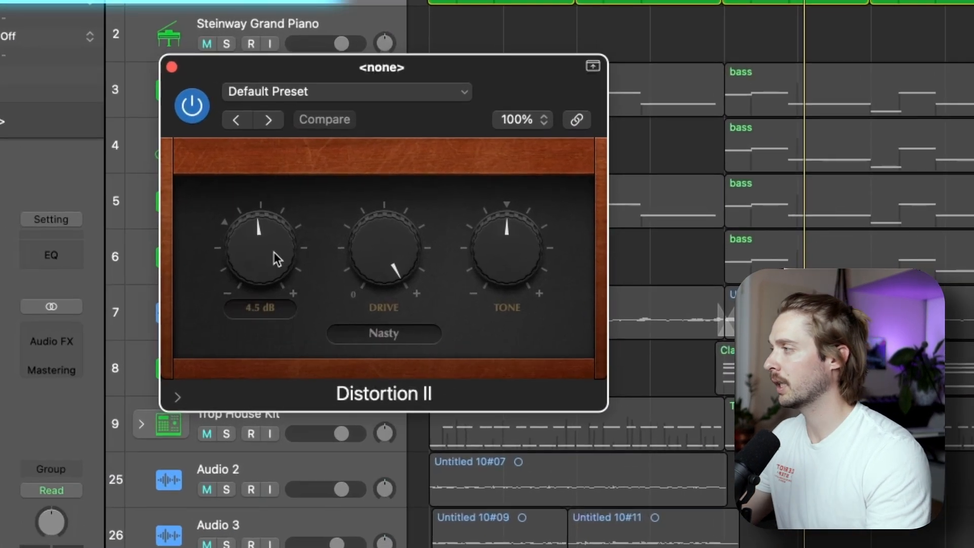
# Lower Distortion II's pre gain to 2.0 dB and show its additional output level, mix and compensation parameters.
pyautogui.moveTo(448, 262); pyautogui.dragTo(444, 273)
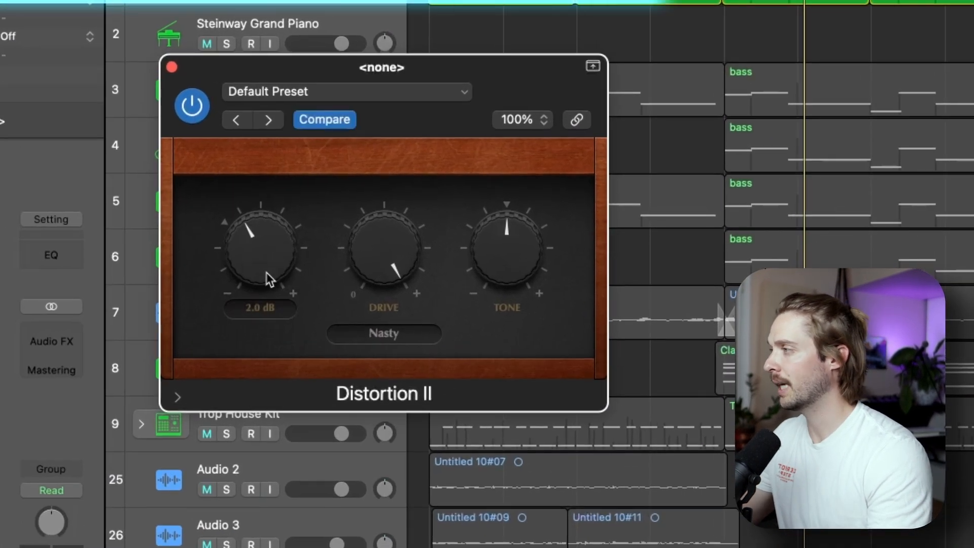
pyautogui.moveTo(523, 254)
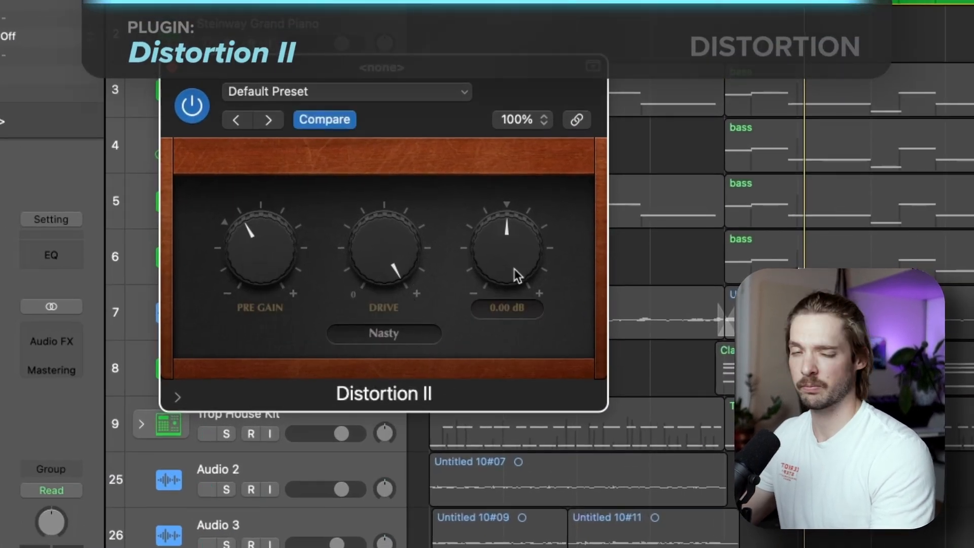
pyautogui.click(177, 397)
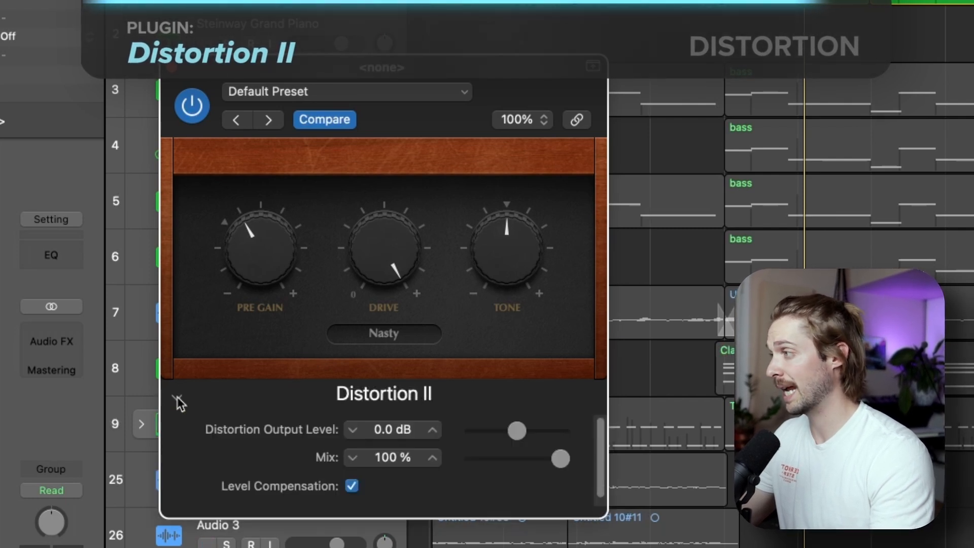
# Switch Distortion II to the Class AB1, soft type, raise the pre gain and change the type to Class AB1, hard.
pyautogui.click(400, 336)
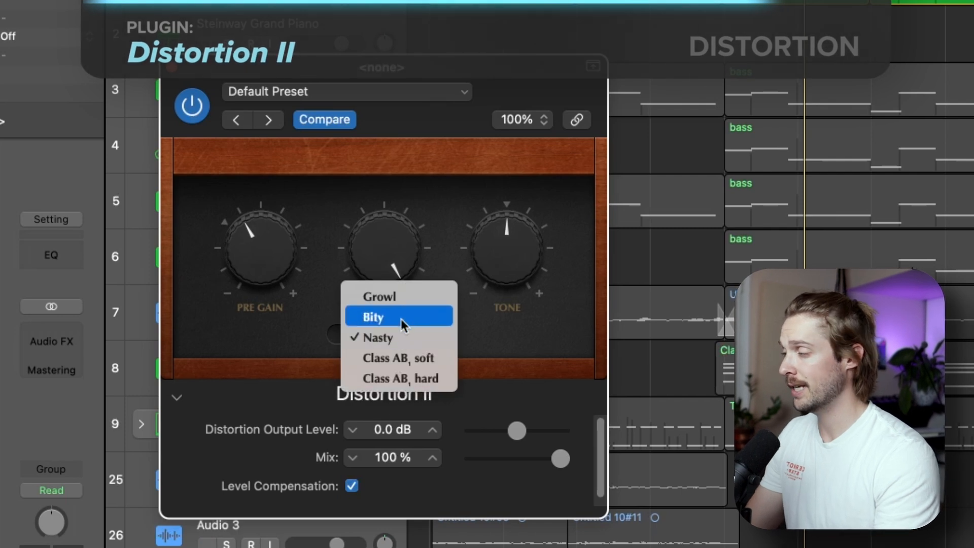
pyautogui.click(390, 358)
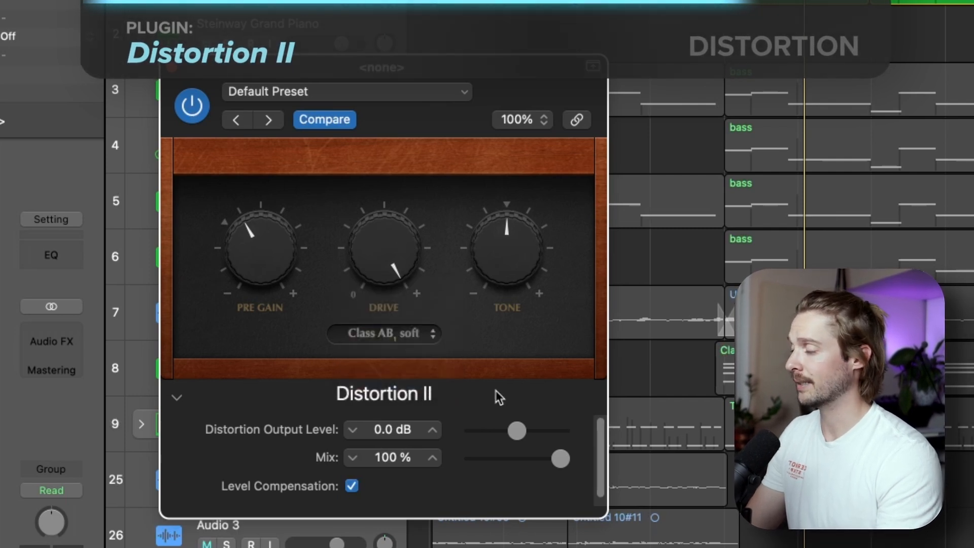
pyautogui.moveTo(279, 250); pyautogui.dragTo(280, 134)
pyautogui.click(423, 335)
pyautogui.click(422, 362)
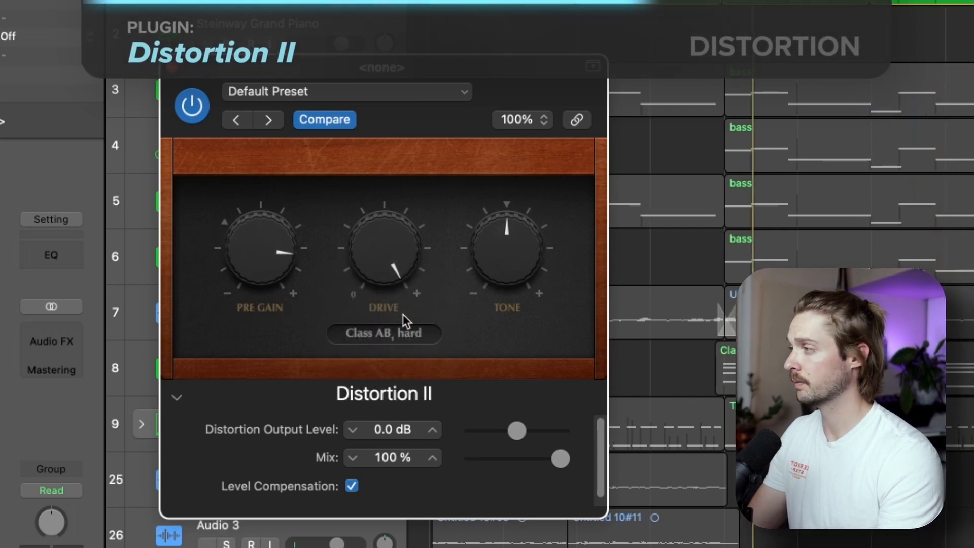
# Audition Distortion II's Nasty type and switch it to Bity.
pyautogui.click(400, 333)
pyautogui.click(401, 299)
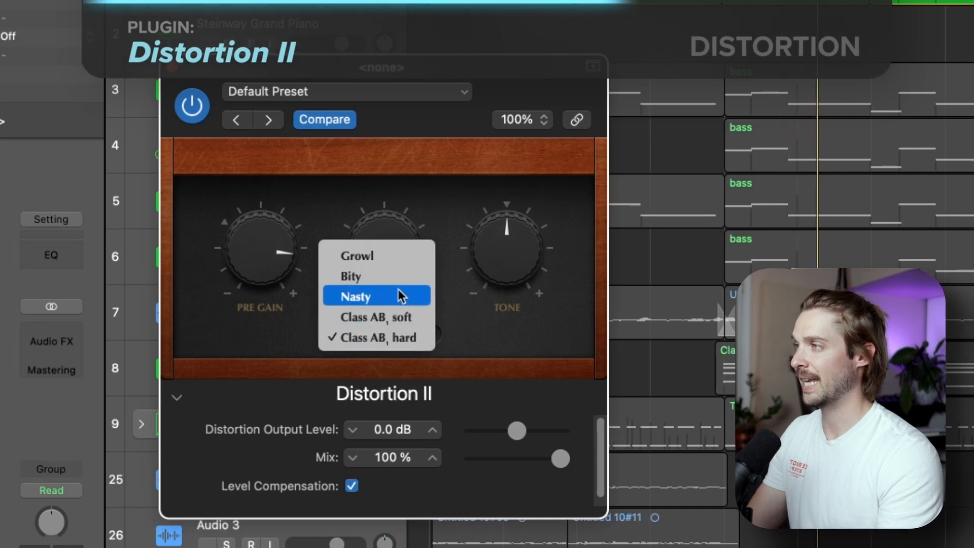
pyautogui.moveTo(398, 289)
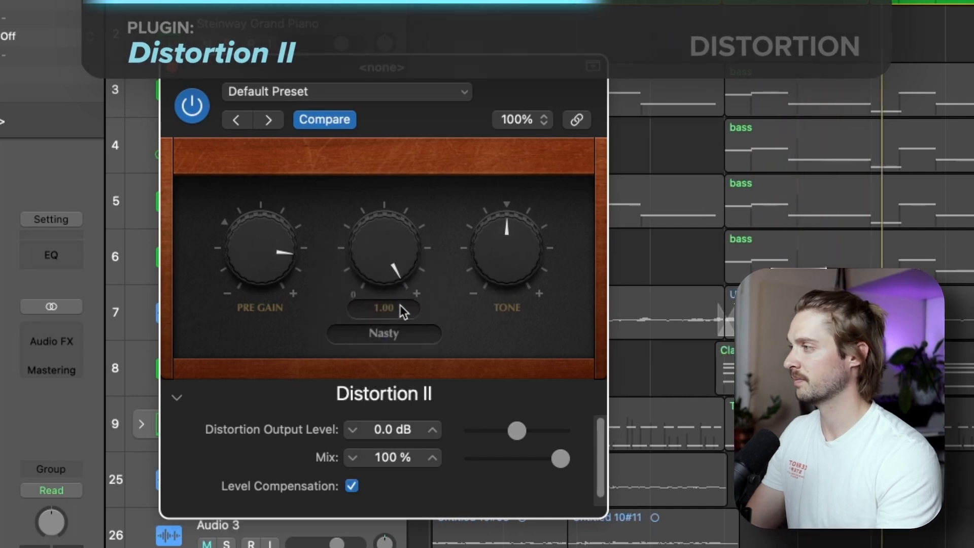
pyautogui.click(404, 333)
pyautogui.click(395, 317)
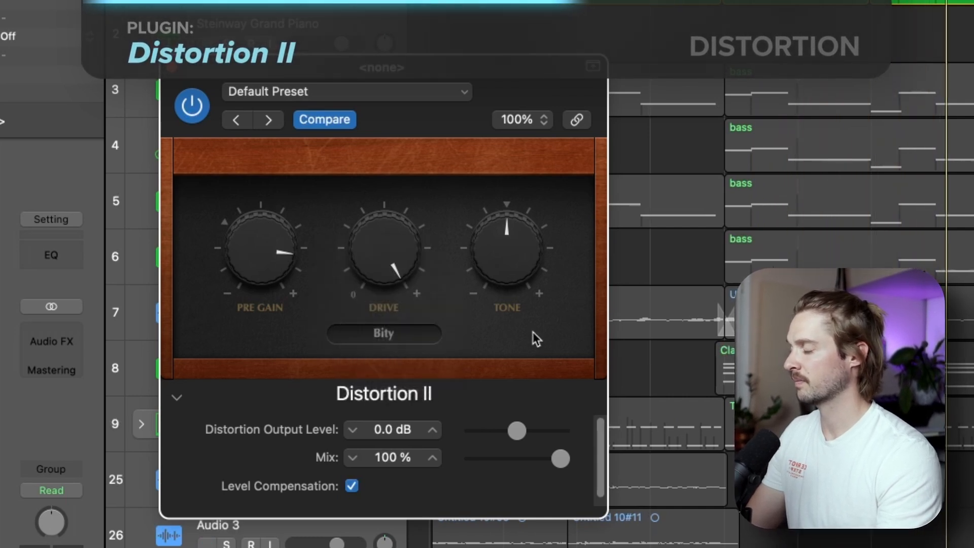
# Sweep Distortion II's tone up to 10 dB and back to centre, lower pre gain and drive, and view its presets.
pyautogui.moveTo(513, 268)
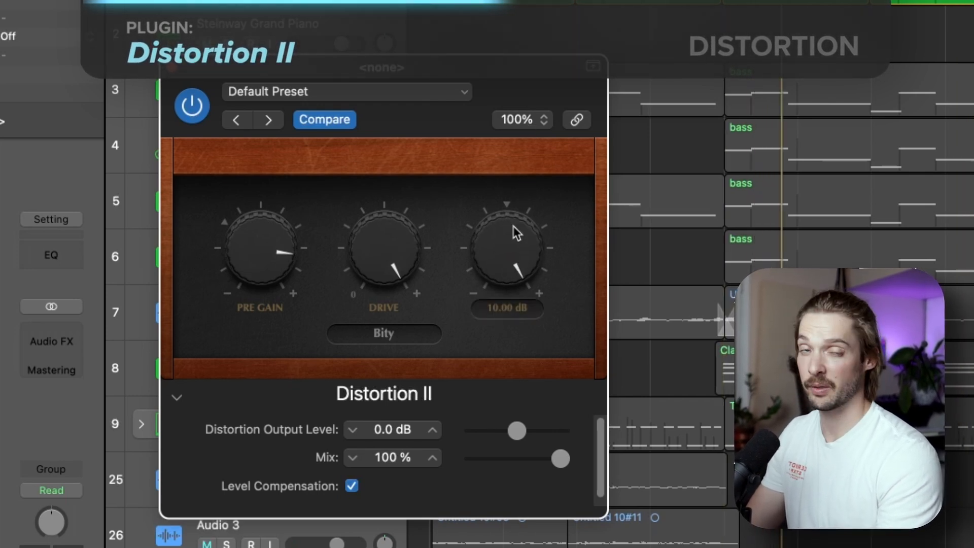
pyautogui.moveTo(516, 232); pyautogui.dragTo(508, 312)
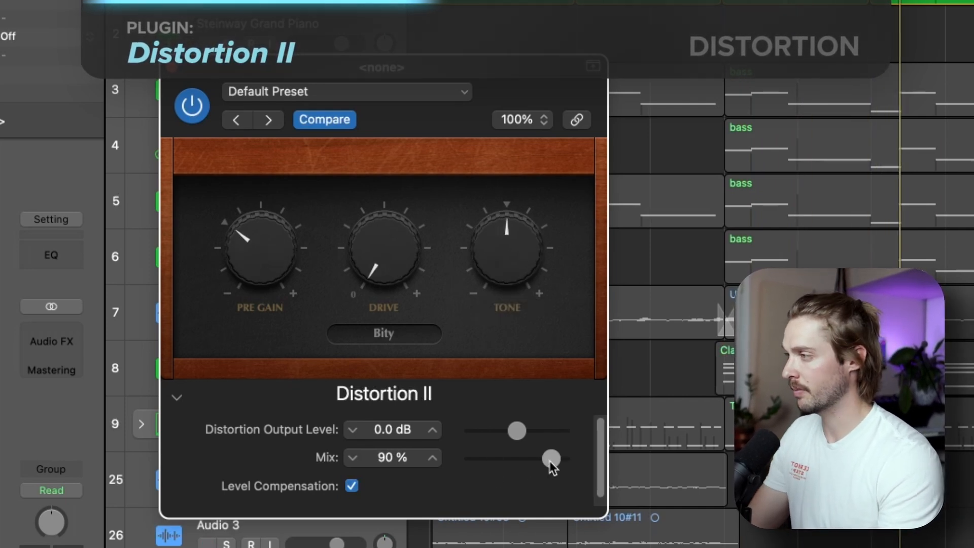
pyautogui.click(457, 92)
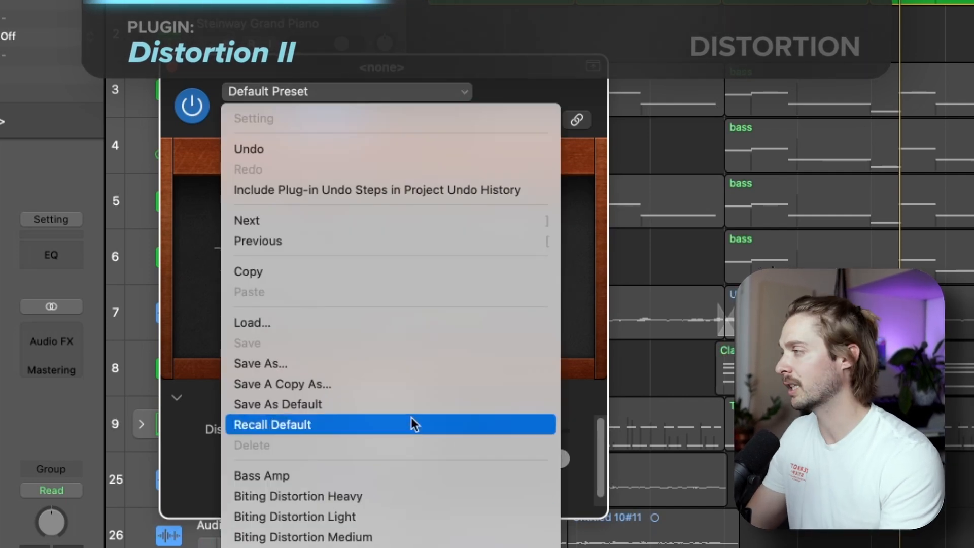
pyautogui.click(497, 87)
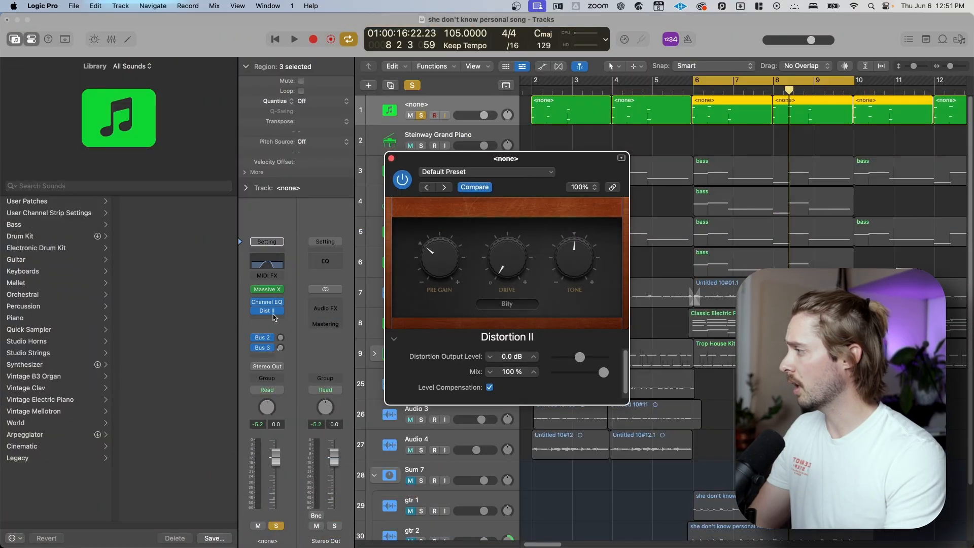
# Replace the Distortion II insert on the channel strip with the stereo version of Logic's Overdrive distortion.
pyautogui.click(279, 311)
pyautogui.moveTo(342, 536)
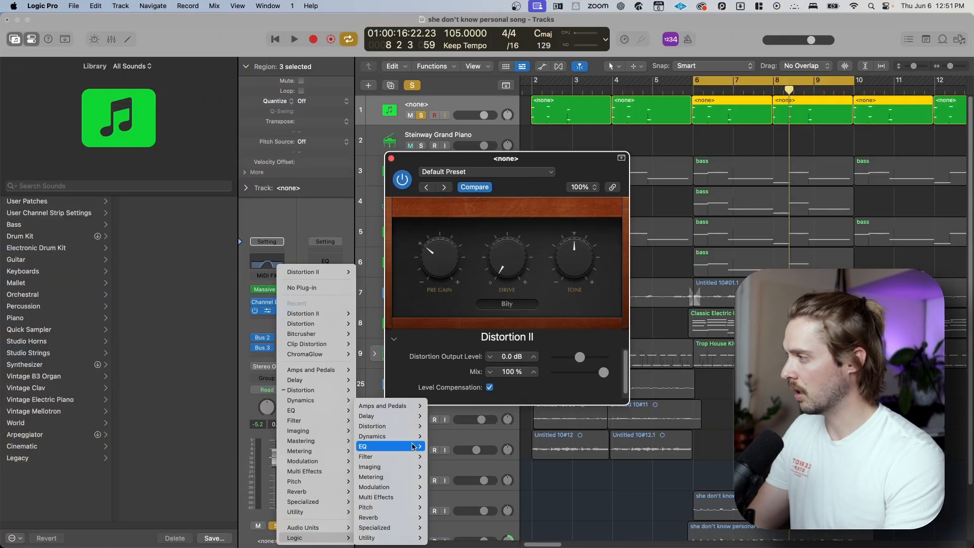
pyautogui.moveTo(376, 426)
pyautogui.moveTo(456, 477)
pyautogui.click(507, 476)
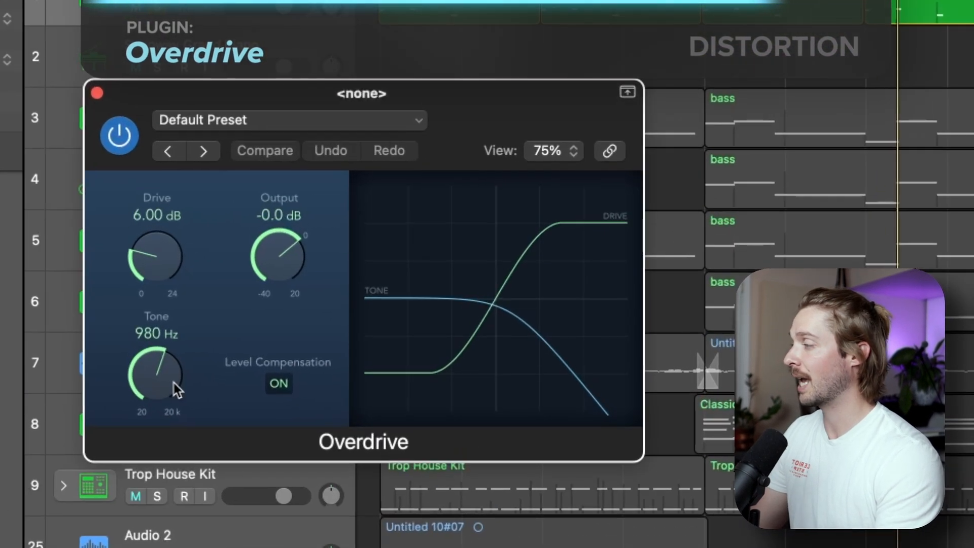
# Raise Overdrive's tone to 20000 Hz, sweep its drive up to 24 dB and bring it back to about 13 dB.
pyautogui.moveTo(176, 389); pyautogui.dragTo(190, 152)
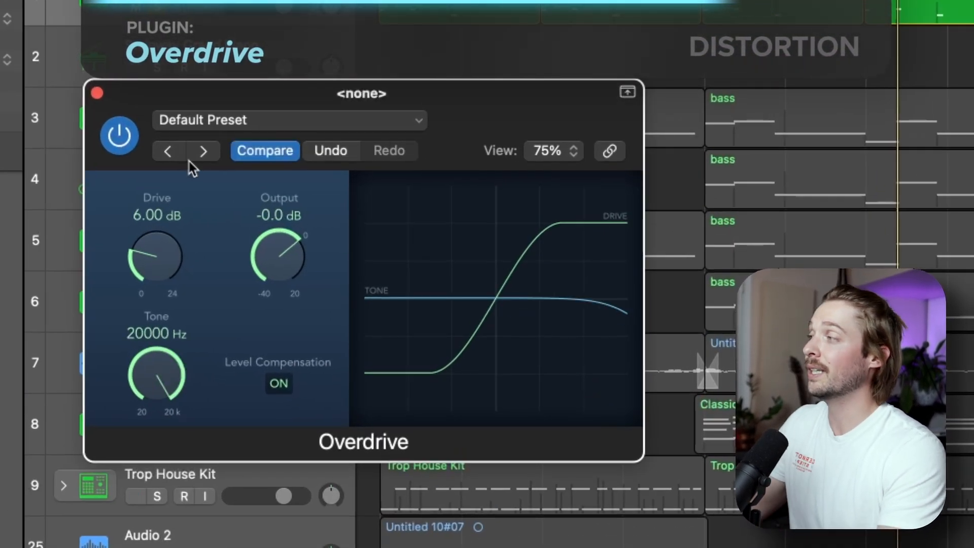
pyautogui.moveTo(180, 390); pyautogui.dragTo(160, 350)
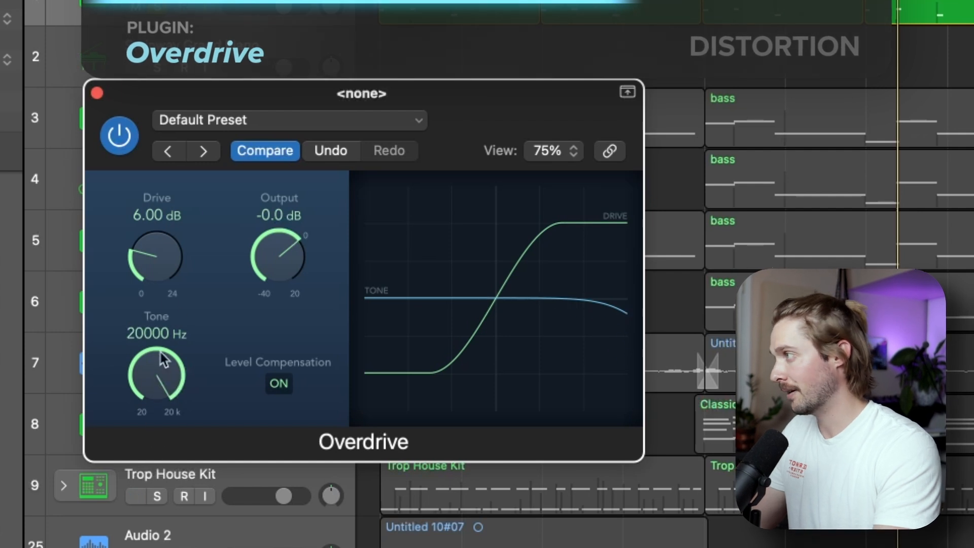
pyautogui.moveTo(175, 267); pyautogui.dragTo(176, 181)
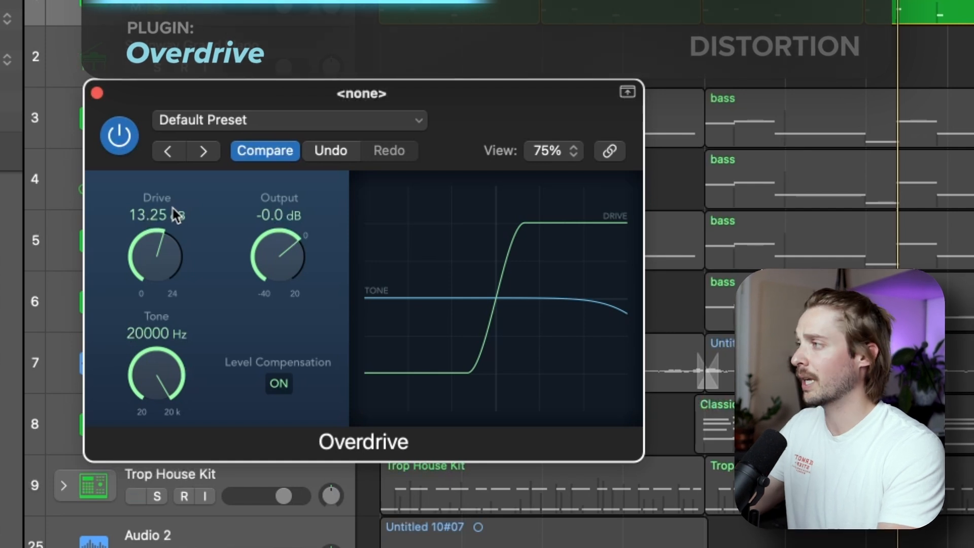
pyautogui.moveTo(174, 223); pyautogui.dragTo(175, 101)
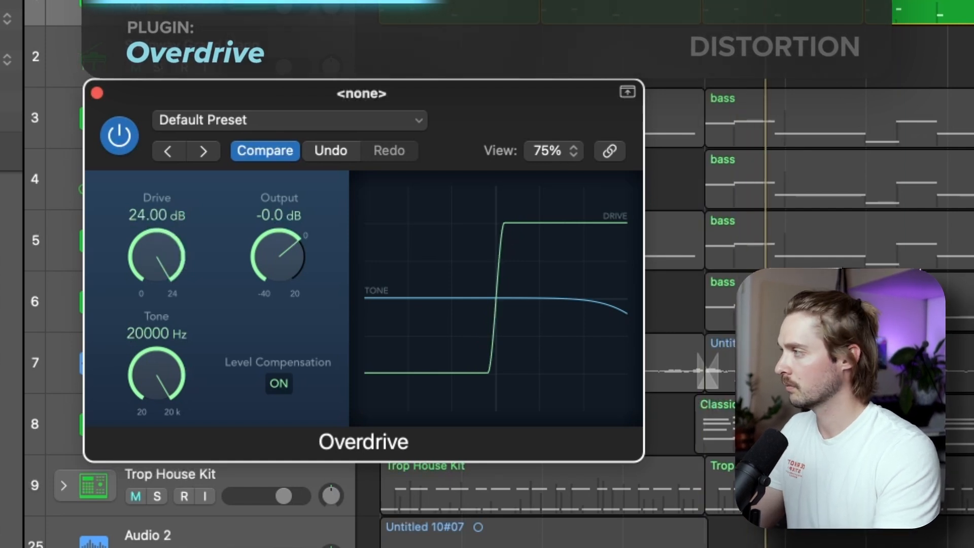
pyautogui.moveTo(145, 249); pyautogui.dragTo(145, 376)
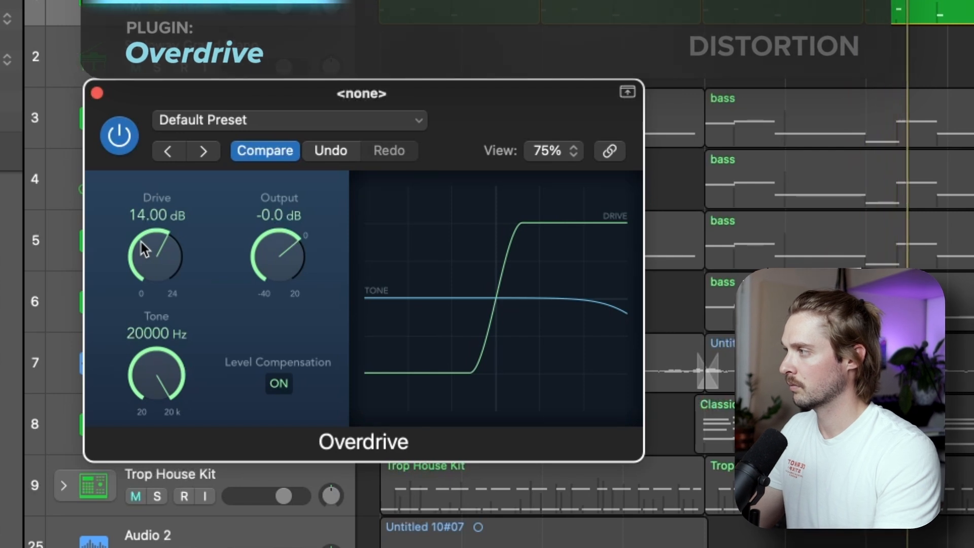
pyautogui.moveTo(144, 249); pyautogui.dragTo(140, 256)
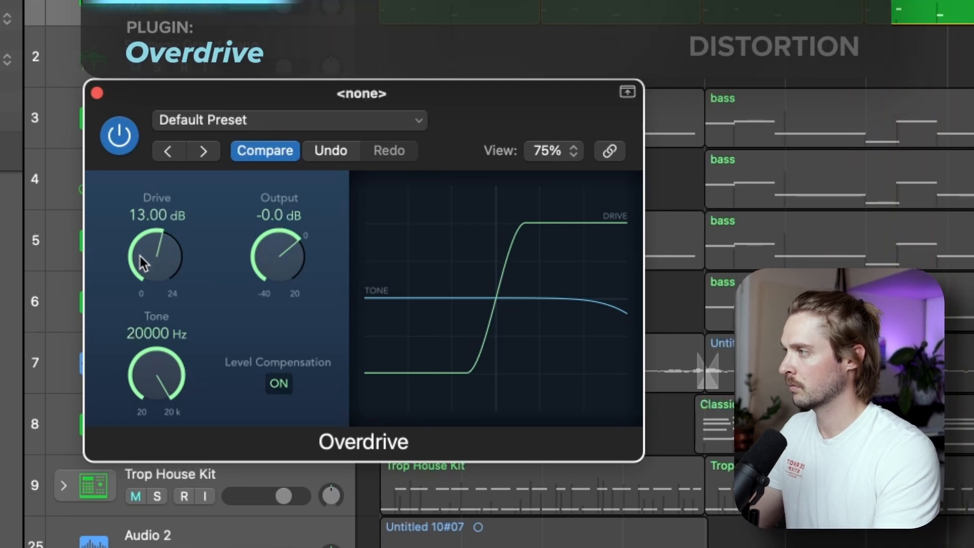
# Close the Overdrive window and replace that insert with Phase Distortion.
pyautogui.click(97, 94)
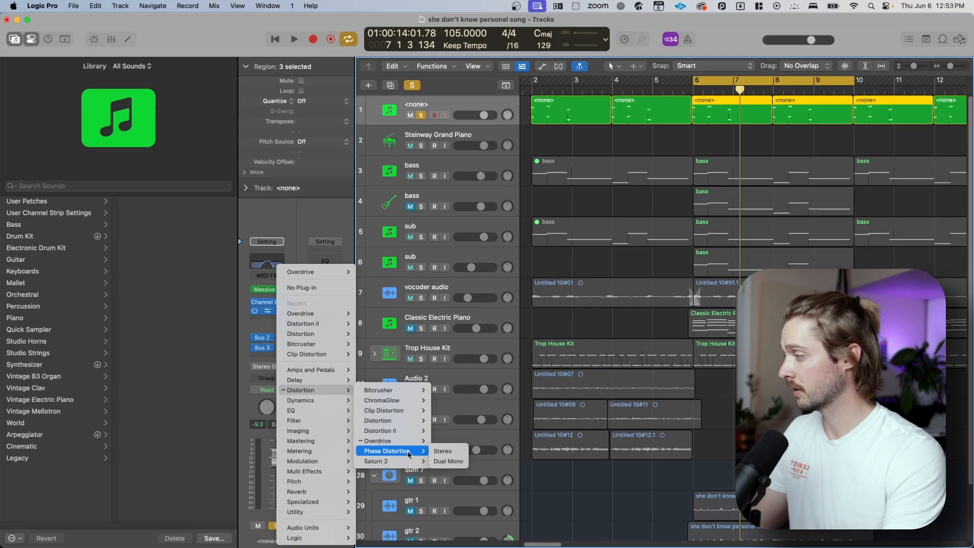
pyautogui.moveTo(395, 430)
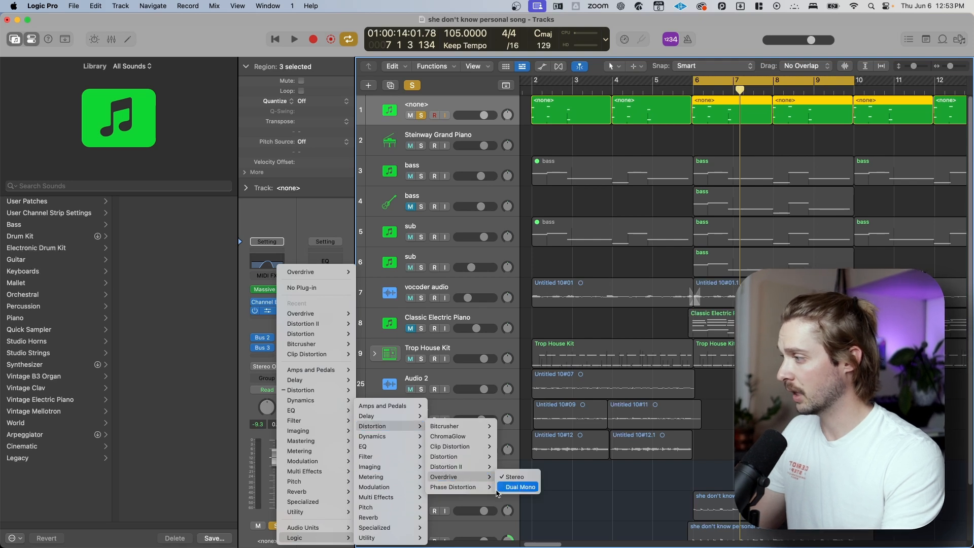
pyautogui.click(505, 488)
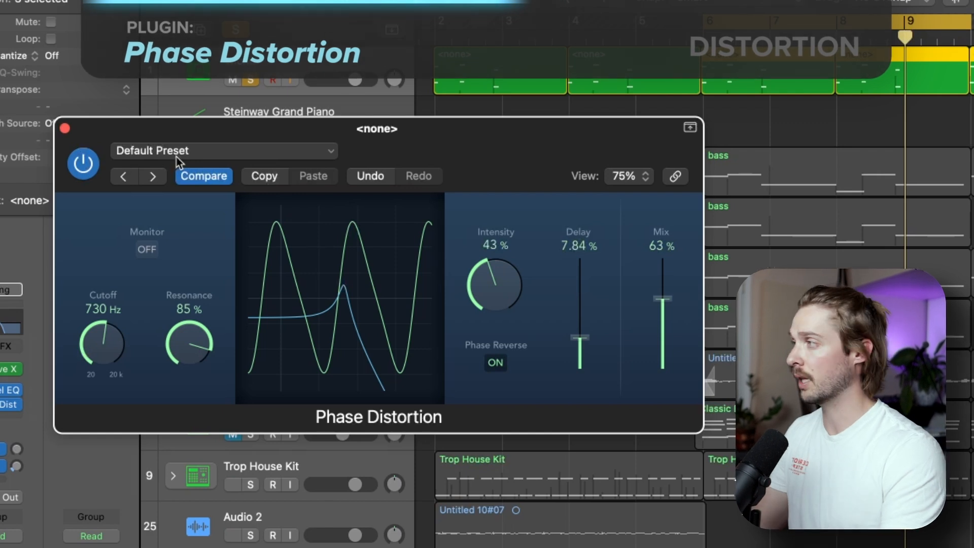
# Audition Phase Distortion's Extreme Distortion, Kick Drum Drone and Lead Sound presets.
pyautogui.click(176, 157)
pyautogui.click(249, 515)
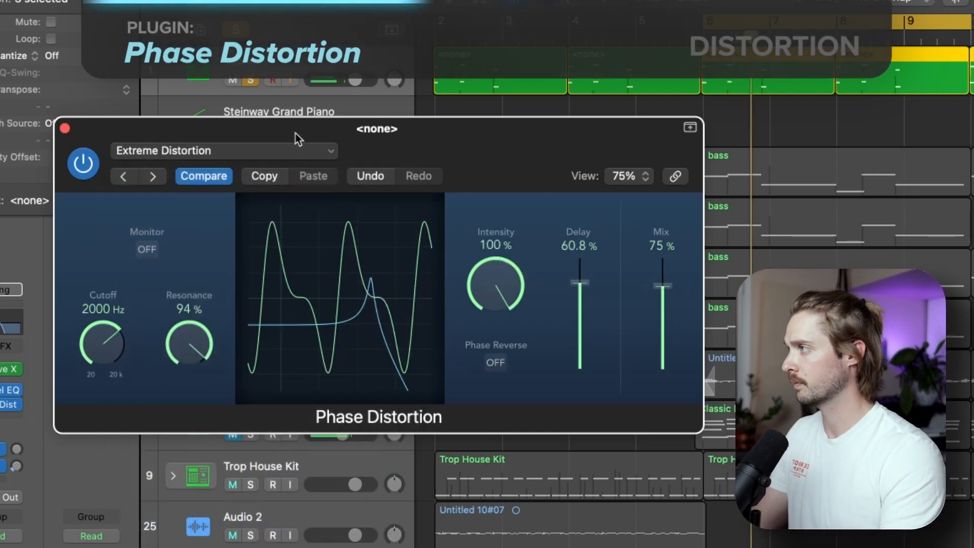
pyautogui.click(282, 149)
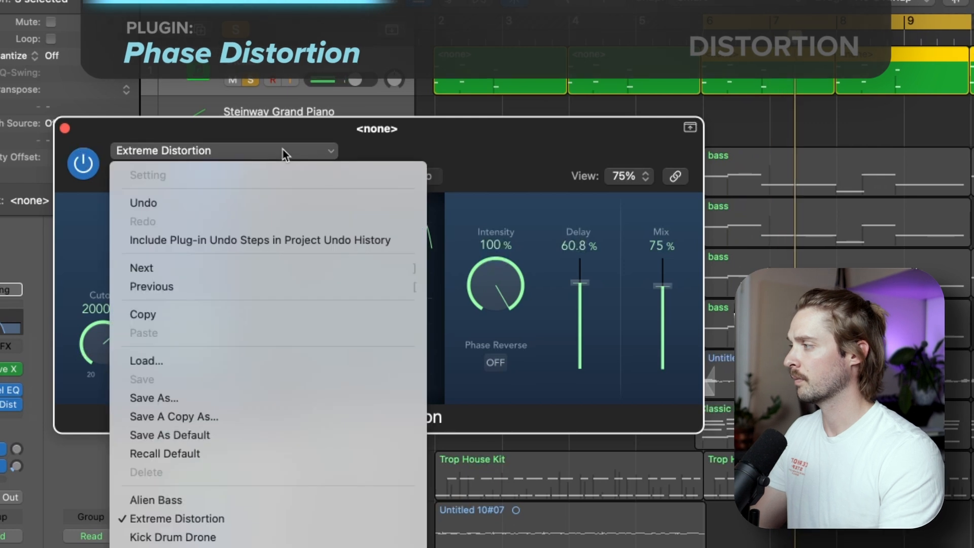
pyautogui.click(269, 537)
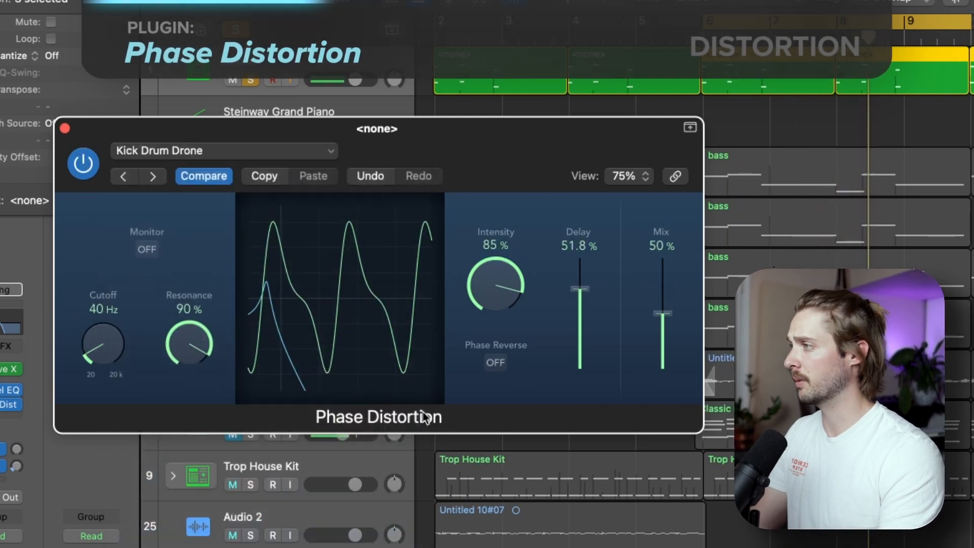
pyautogui.press(']')
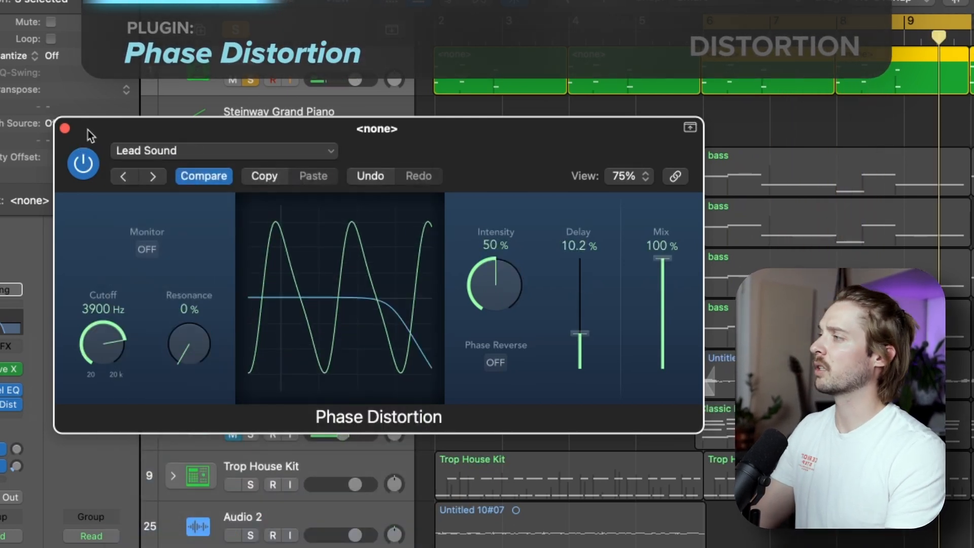